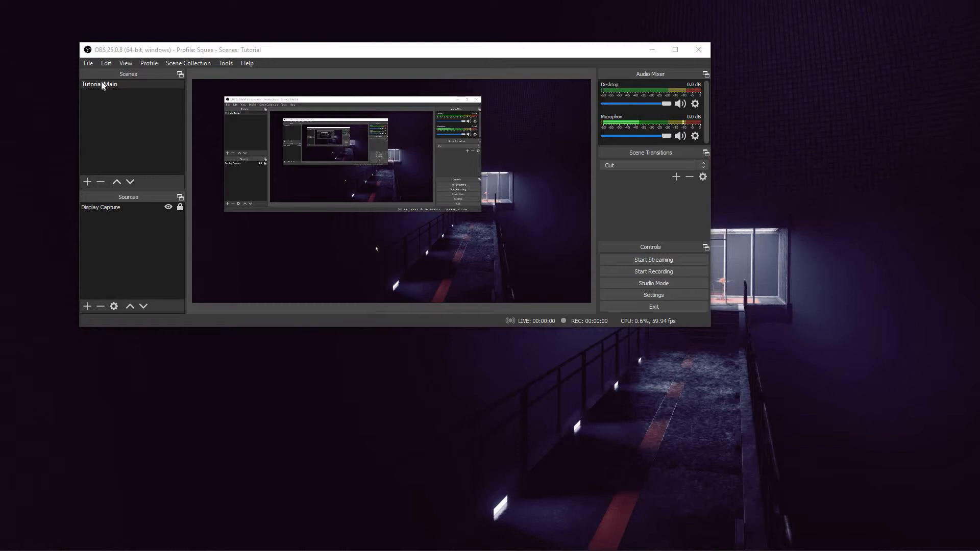
# Step: Switch the scene collection from Tutorial to Twitch Stream
pyautogui.click(101, 84)
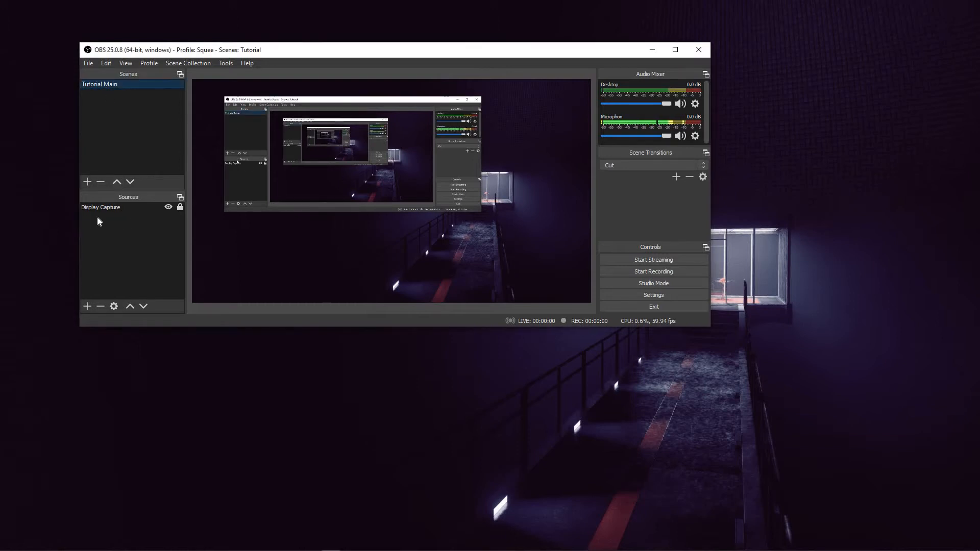
pyautogui.click(109, 208)
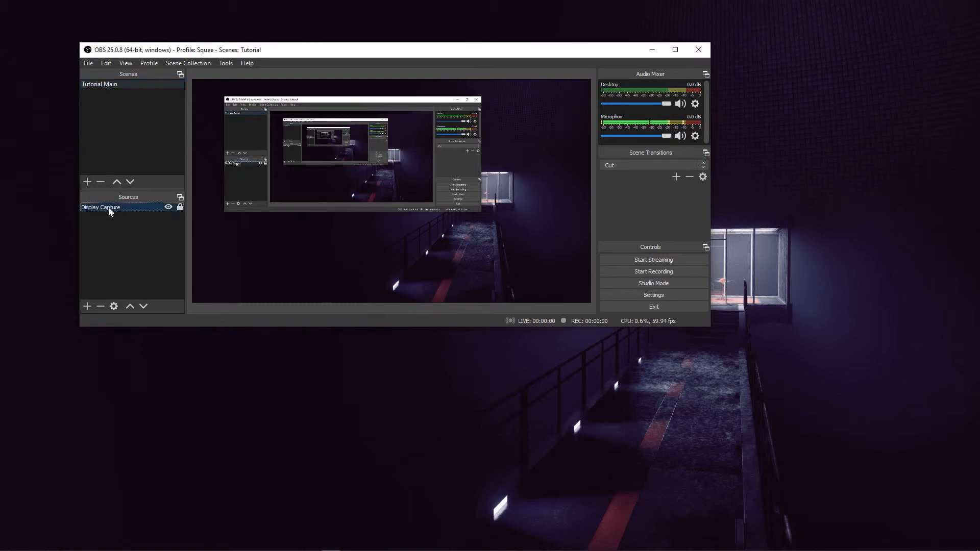
pyautogui.click(190, 64)
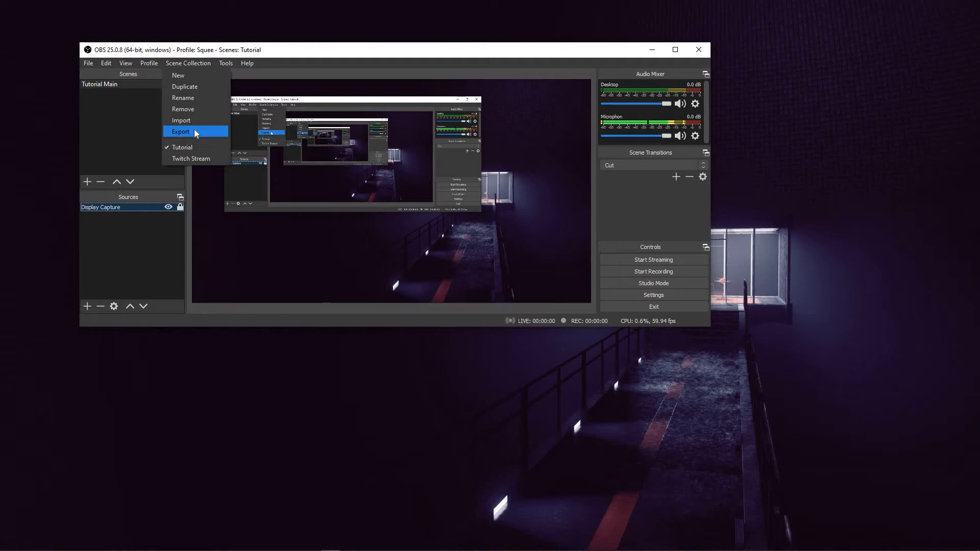
pyautogui.click(190, 159)
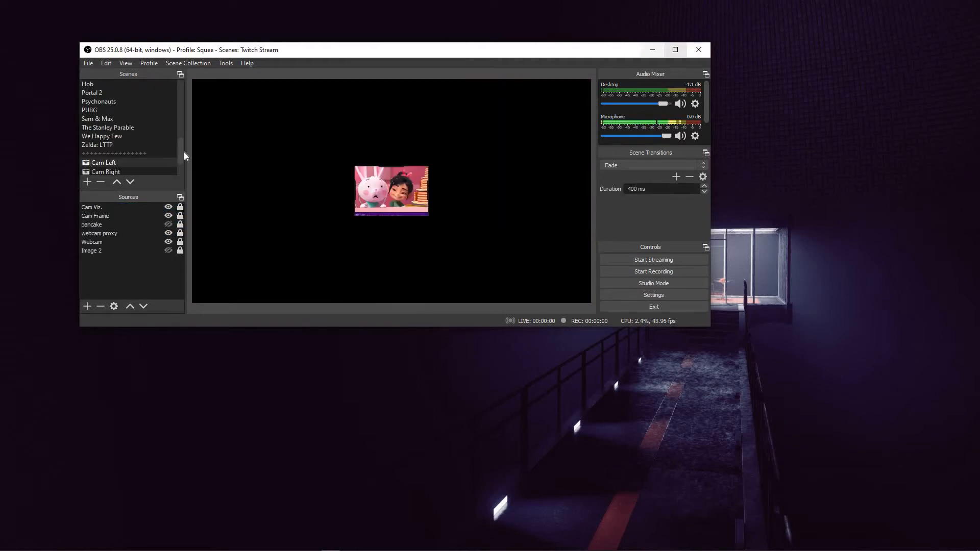
# Step: Select the Starting Soon scene at the start of the scene list and maximize the OBS window
pyautogui.scroll(7, 125, 83)
pyautogui.click(125, 84)
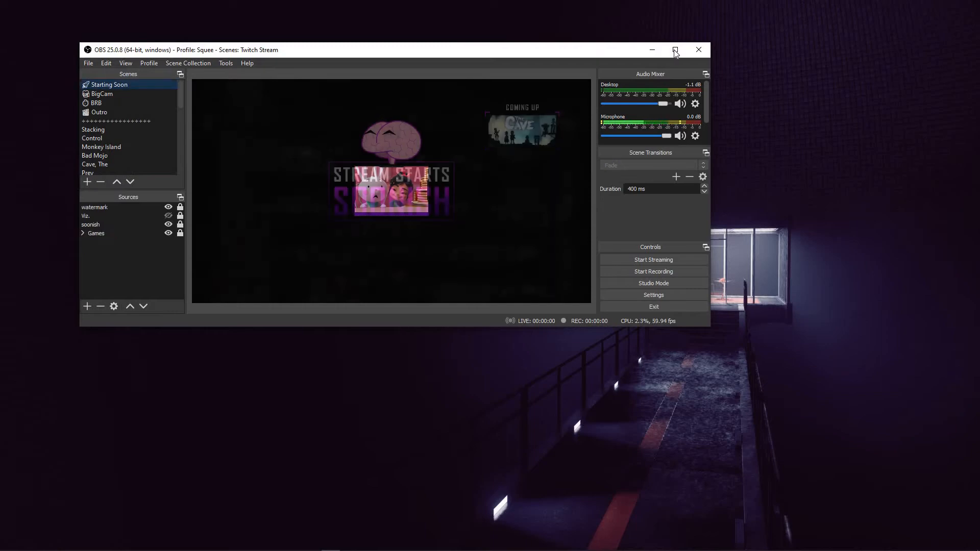
pyautogui.click(676, 50)
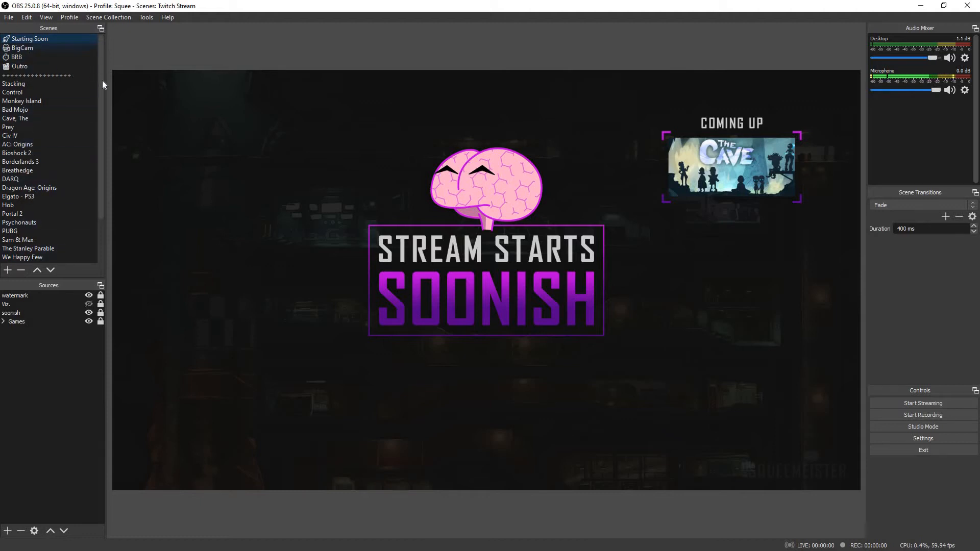
# Step: Review the whole scene list, previewing the separator scene and the Control scene, and return to the Starting Soon scene
pyautogui.scroll(-2, 102, 145)
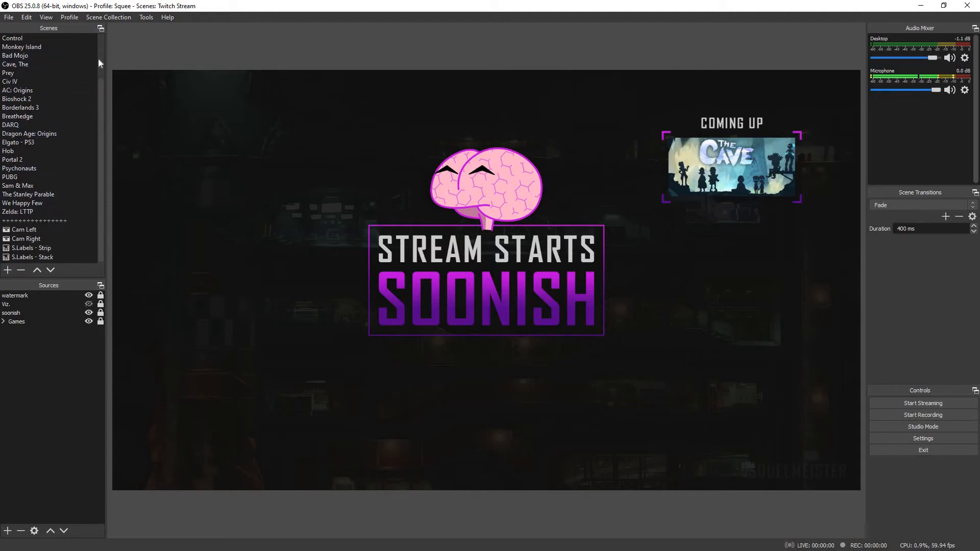
pyautogui.scroll(2, 97, 60)
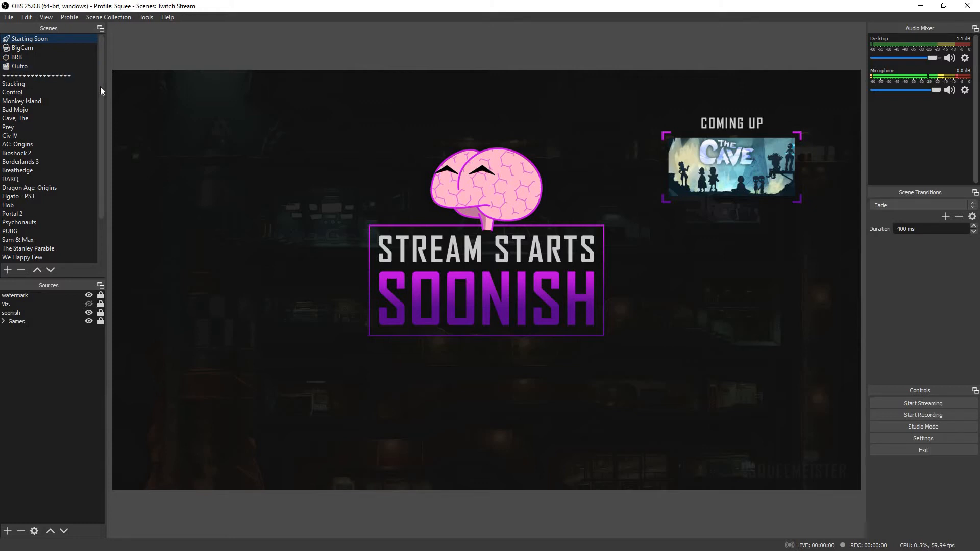
pyautogui.click(53, 76)
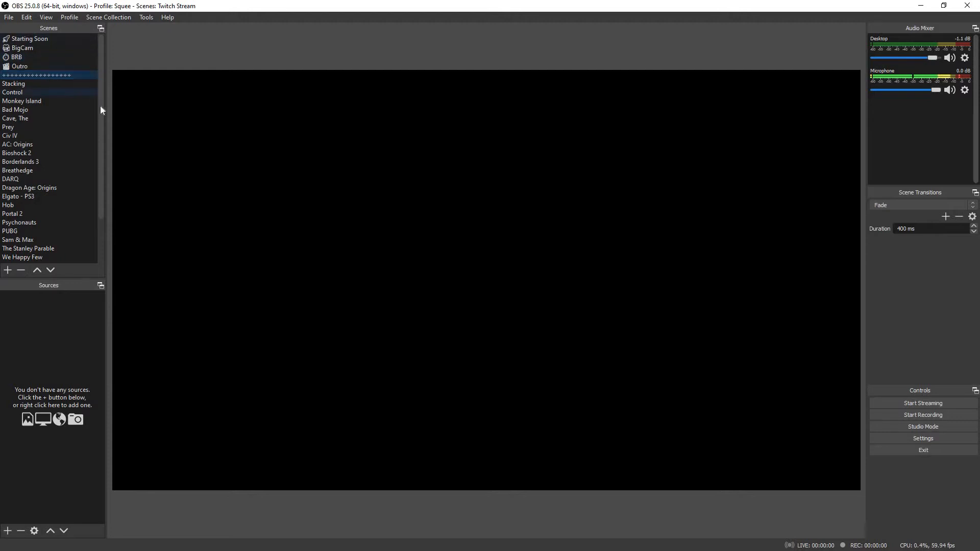
pyautogui.scroll(-2, 52, 75)
pyautogui.scroll(2, 81, 131)
pyautogui.press('Home')
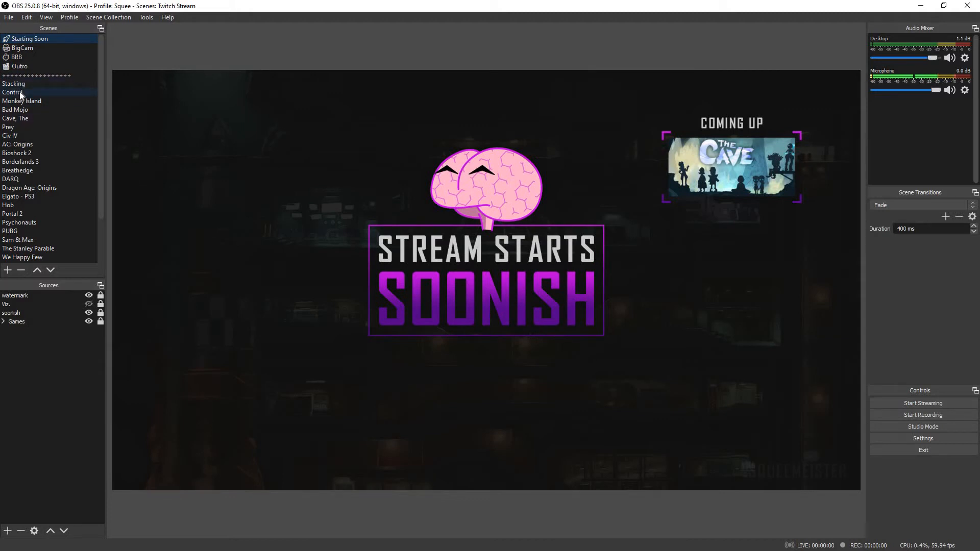
pyautogui.click(21, 95)
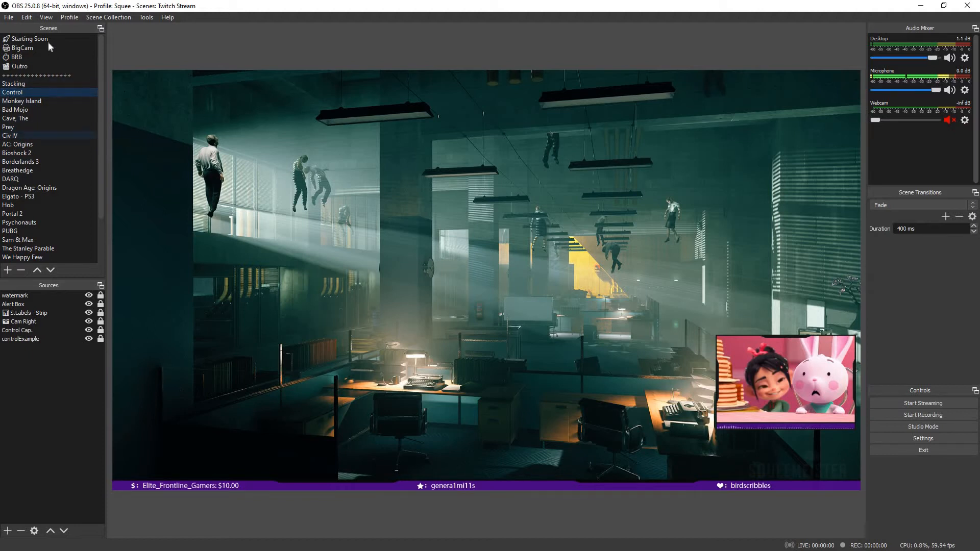
pyautogui.click(51, 74)
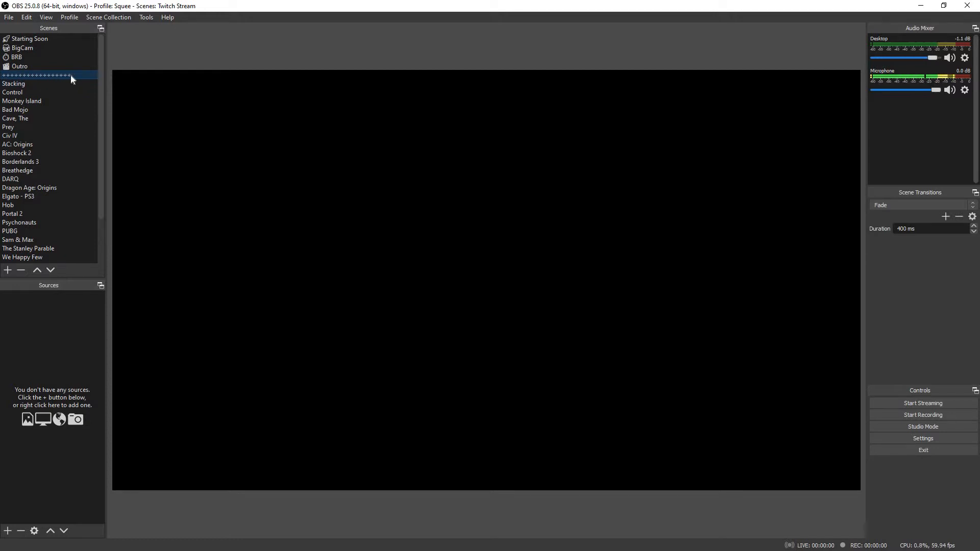
pyautogui.click(36, 40)
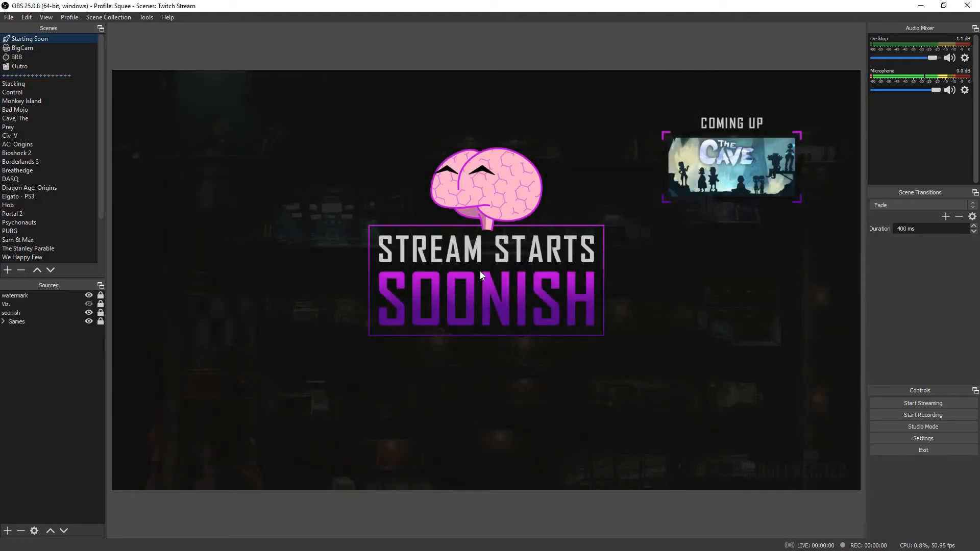
# Step: Toggle the visibility of the watermark source and the Games group off and back on in the Starting Soon scene
pyautogui.click(37, 296)
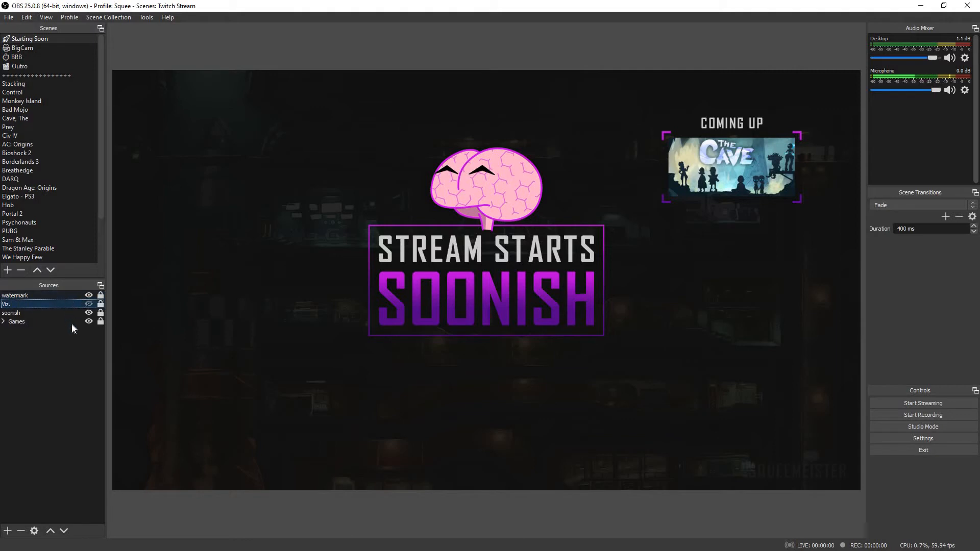
pyautogui.click(89, 295)
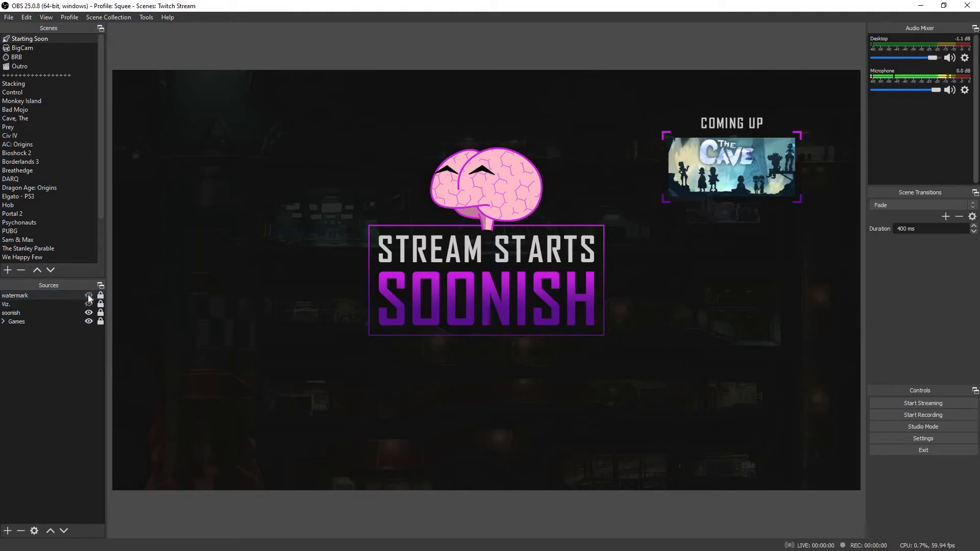
pyautogui.click(88, 295)
pyautogui.click(23, 313)
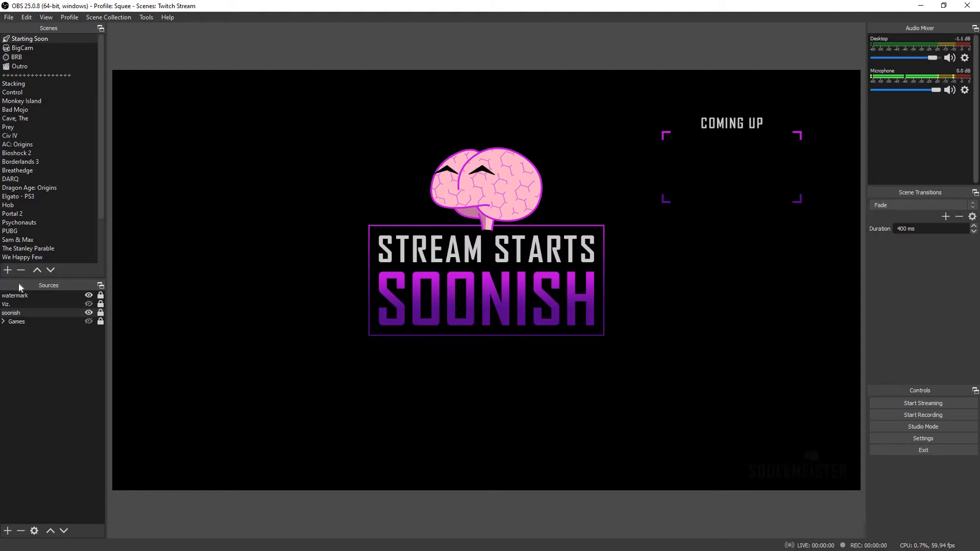
pyautogui.click(89, 321)
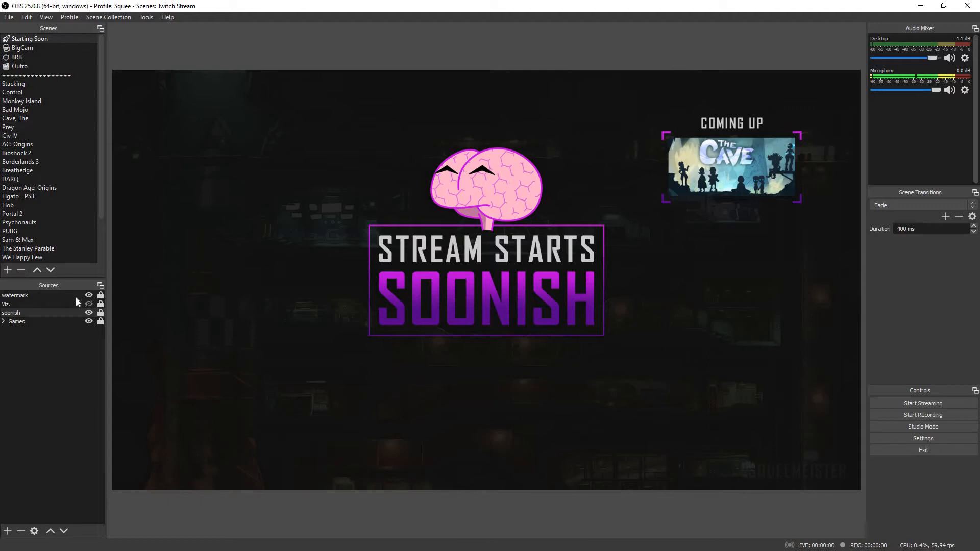
# Step: In the Games group, hide the soon_Cave, The source and show soon_Borderlands 3 instead
pyautogui.doubleClick(37, 323)
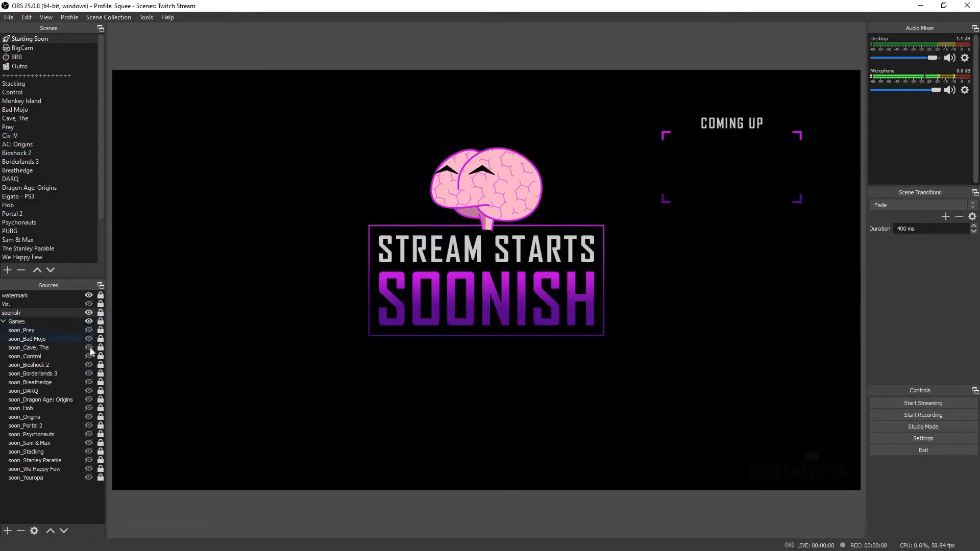
pyautogui.click(90, 347)
pyautogui.click(90, 347)
pyautogui.click(90, 375)
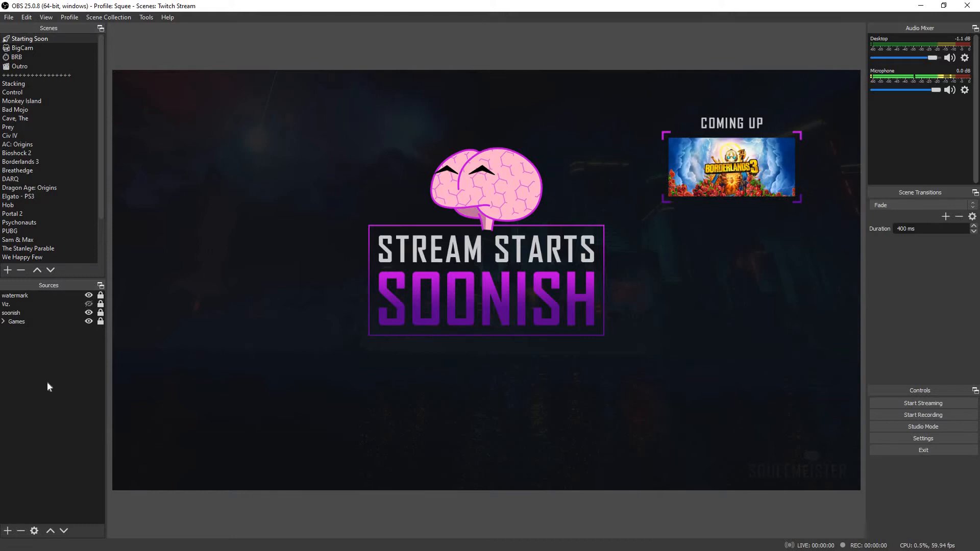
# Step: Examine the Group option among the source types that can be added and the sources inside the Games group
pyautogui.rightClick(29, 376)
pyautogui.moveTo(67, 382)
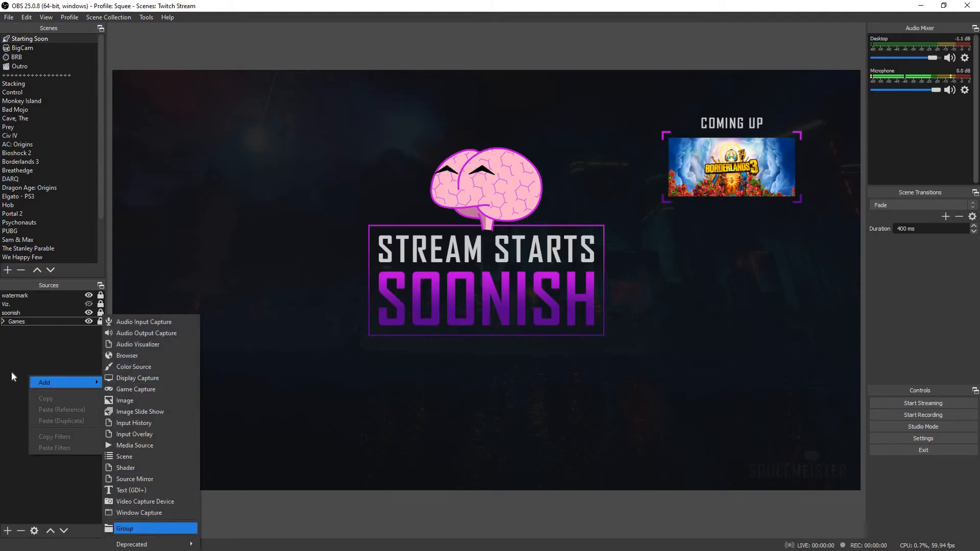
pyautogui.press('Escape')
pyautogui.press('Escape')
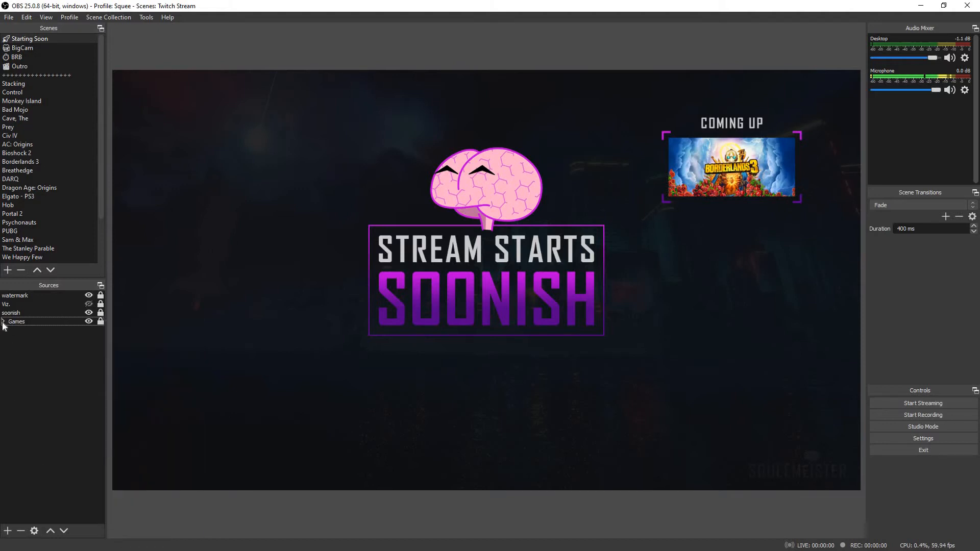
pyautogui.click(4, 322)
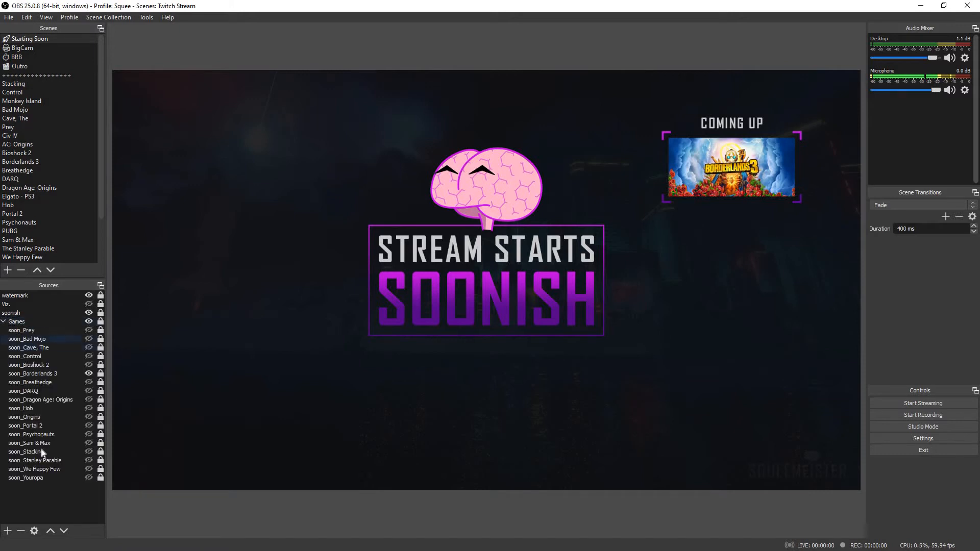
pyautogui.click(38, 478)
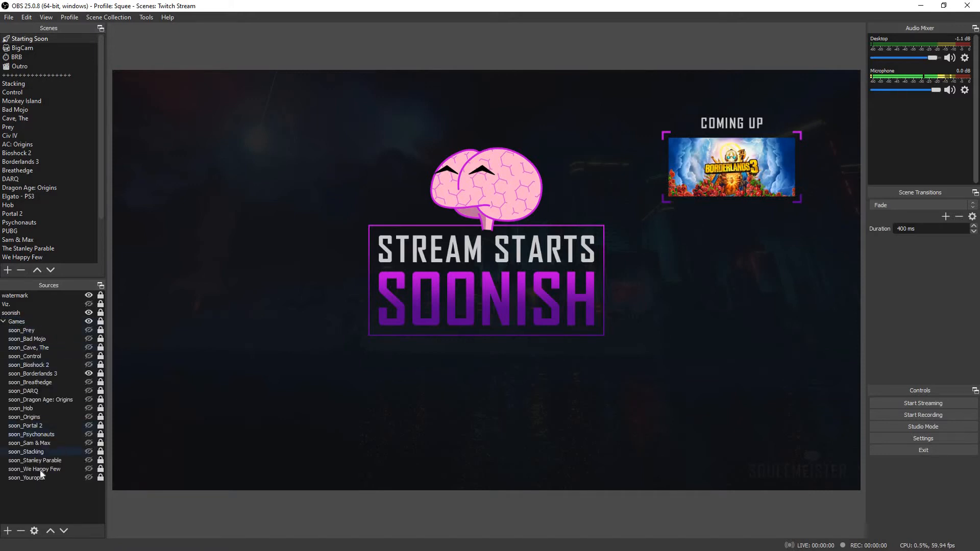
pyautogui.doubleClick(24, 322)
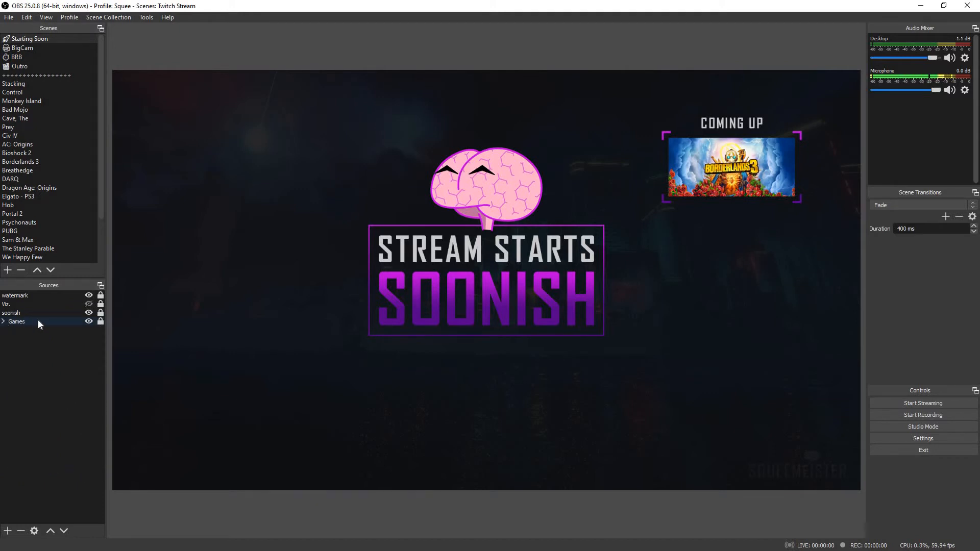
# Step: Move the Games group above the soonish source in the stacking order and restore soonish above Games
pyautogui.click(36, 324)
pyautogui.moveTo(20, 322); pyautogui.dragTo(21, 309)
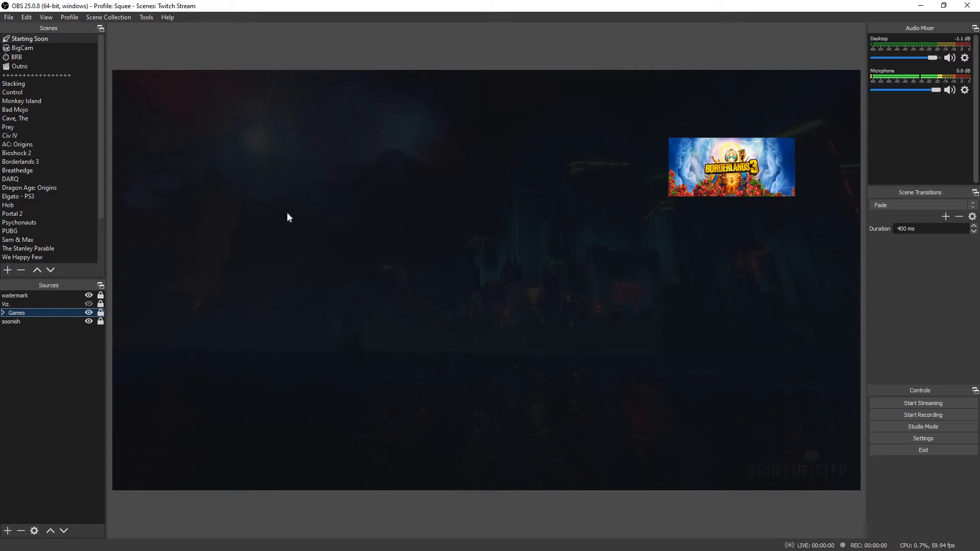
pyautogui.click(41, 321)
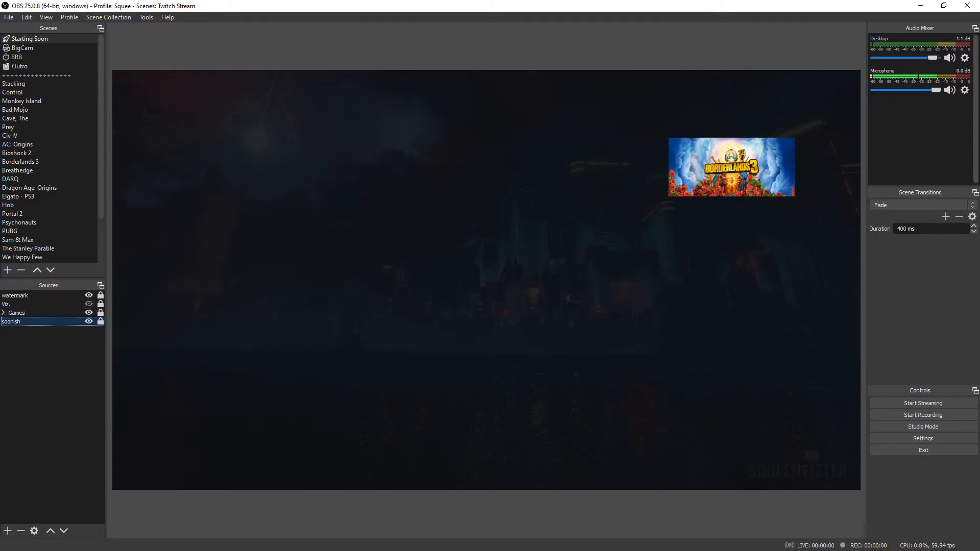
pyautogui.moveTo(46, 277); pyautogui.dragTo(48, 305)
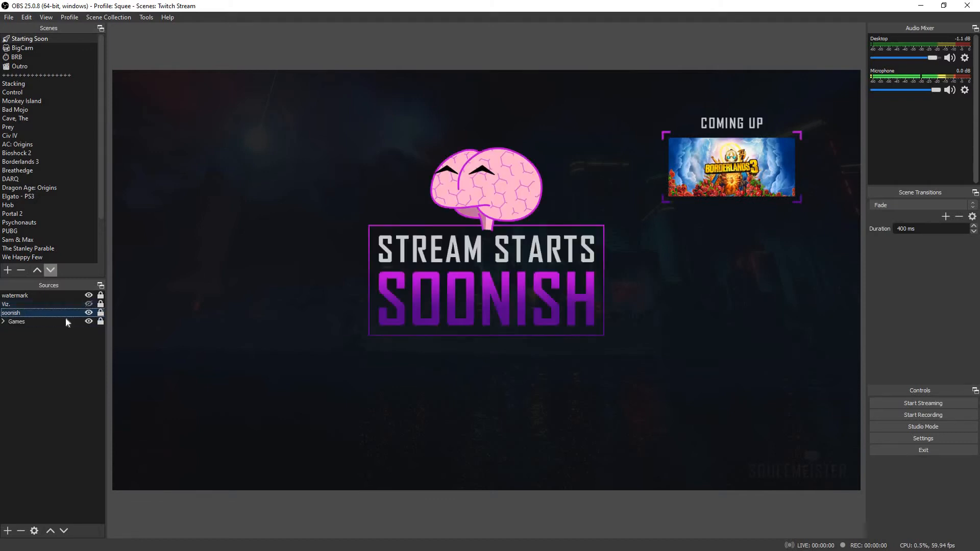
pyautogui.click(70, 358)
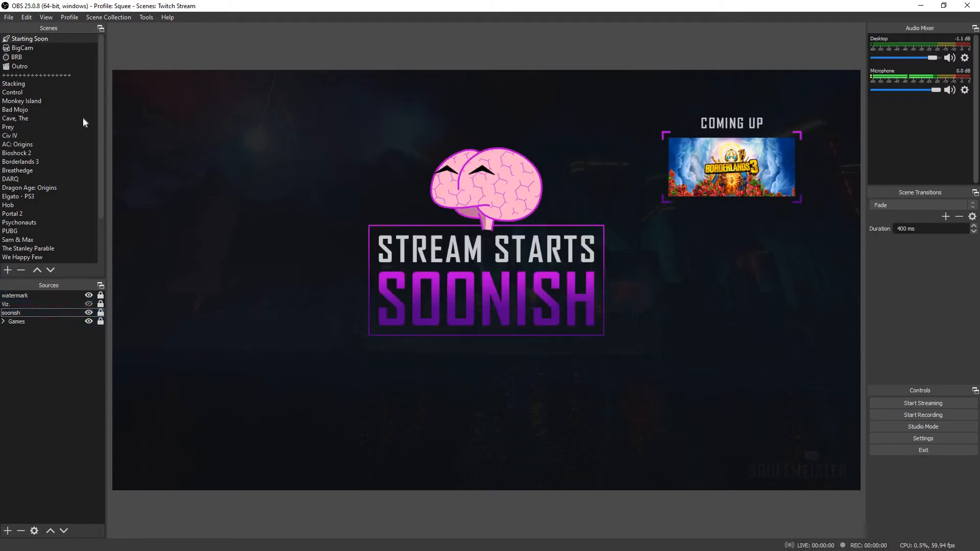
pyautogui.scroll(-3, 94, 77)
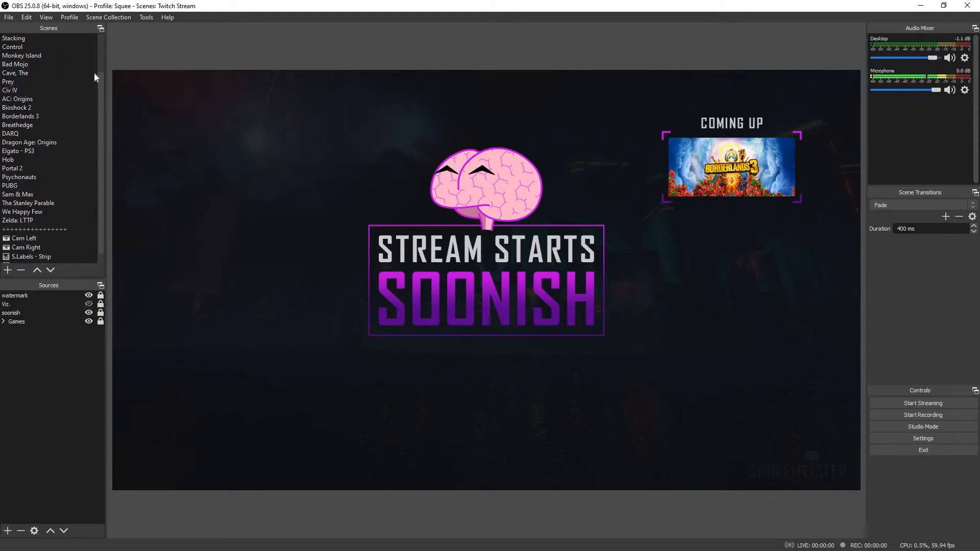
pyautogui.scroll(3, 93, 110)
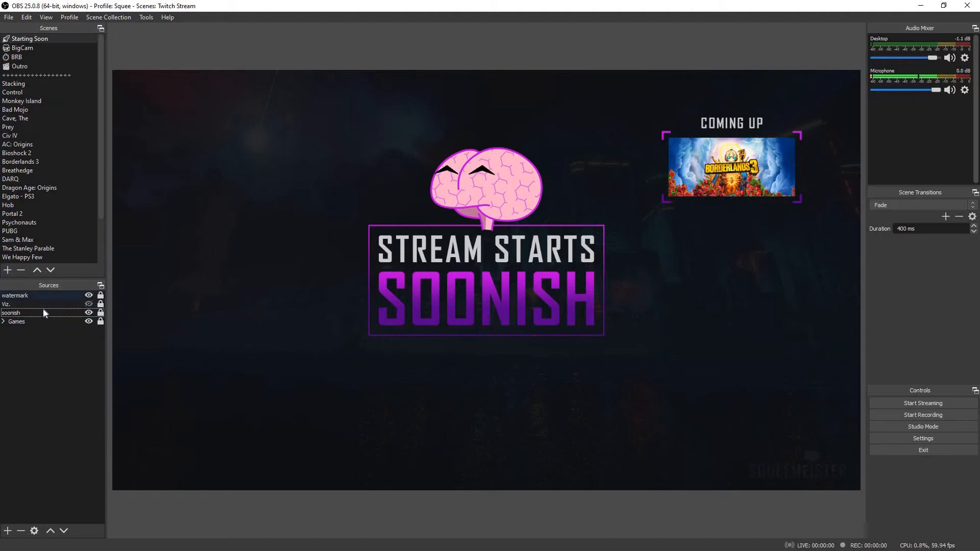
# Step: Switch to the browser to play the SunnYz - Adventure YouTube video from about 0:46, and show the Viz. source in the Starting Soon scene
pyautogui.click(41, 316)
pyautogui.click(42, 318)
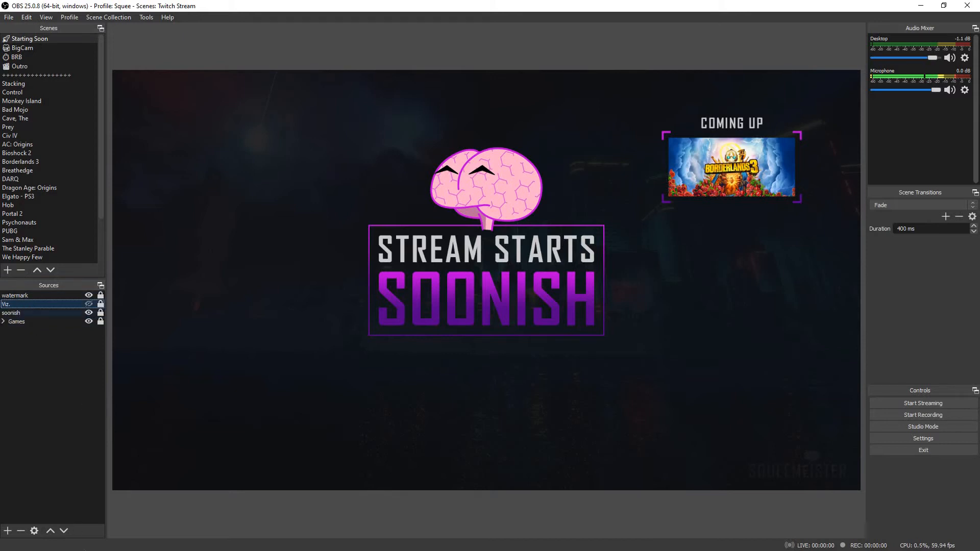
pyautogui.press('super')
pyautogui.click(49, 542)
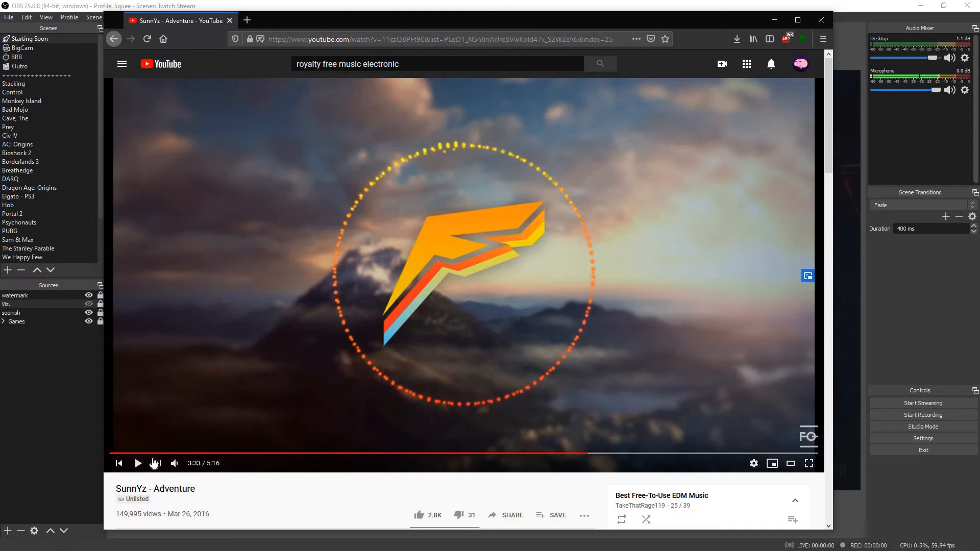
pyautogui.click(212, 453)
pyautogui.click(138, 463)
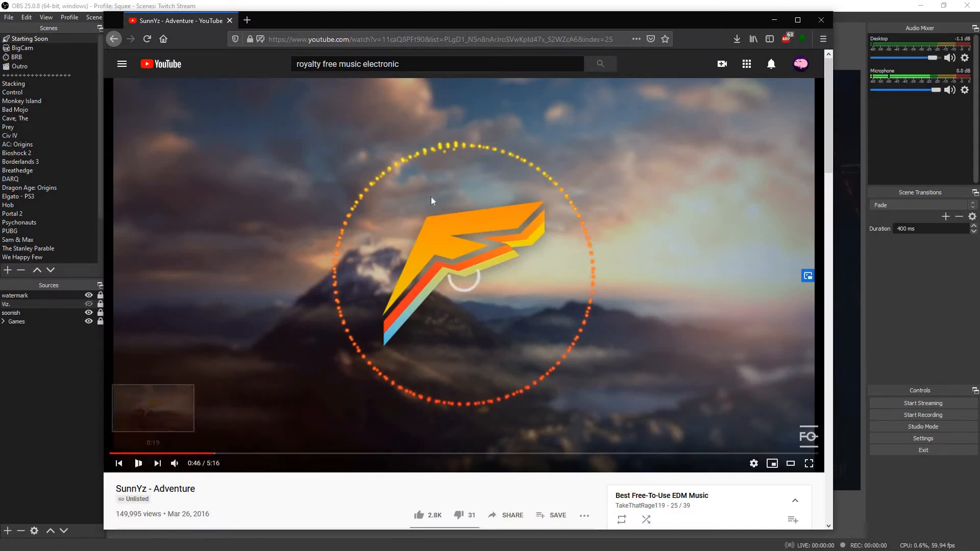
pyautogui.click(774, 20)
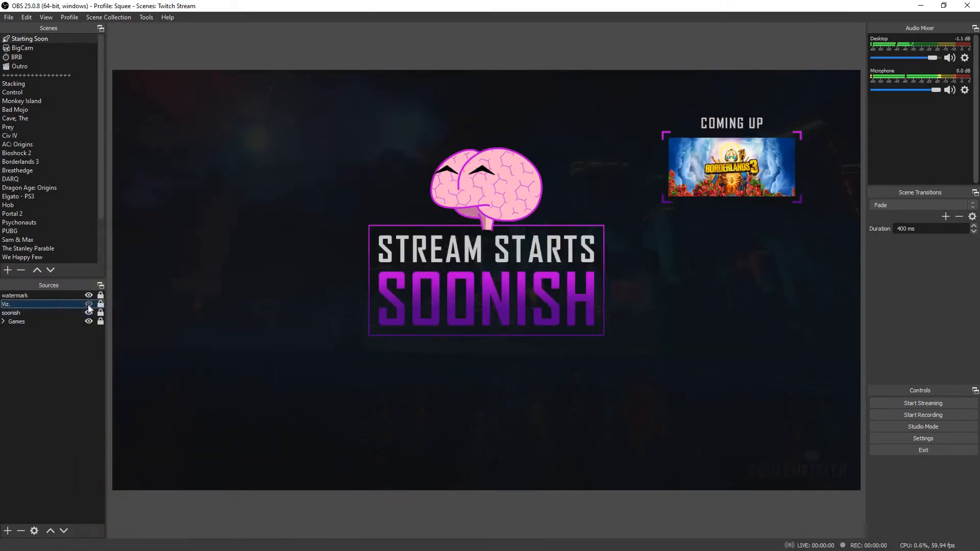
pyautogui.click(88, 304)
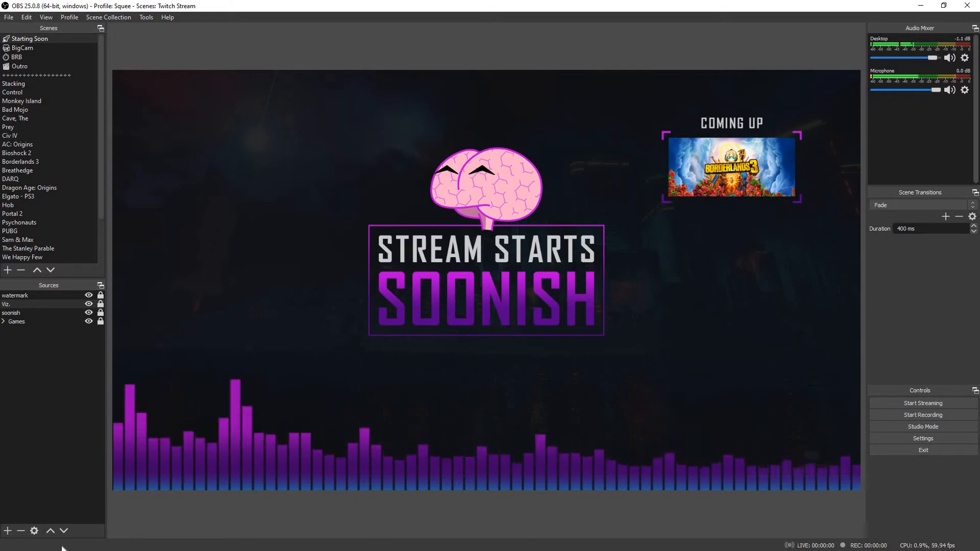
# Step: Switch to the browser to pause the SunnYz - Adventure YouTube video, and return to OBS
pyautogui.press('super')
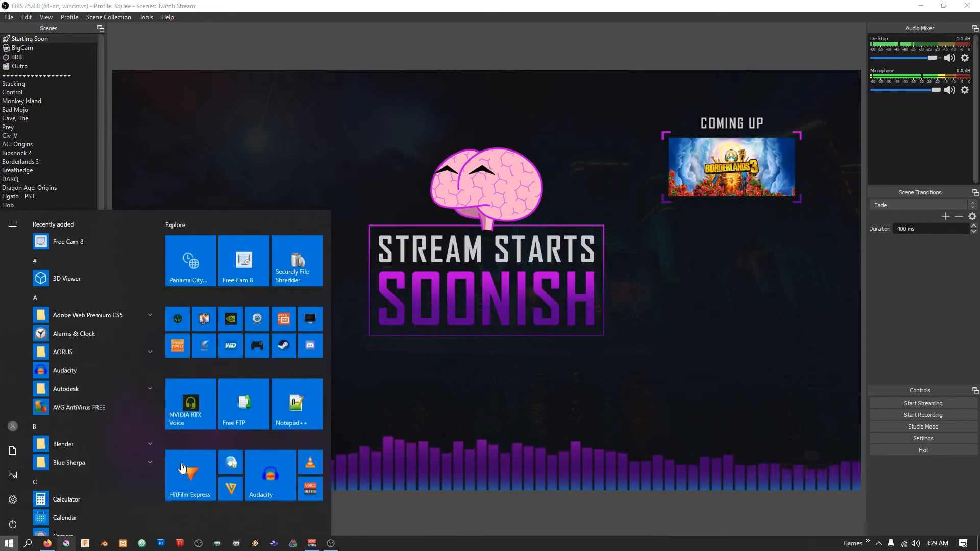
pyautogui.click(47, 546)
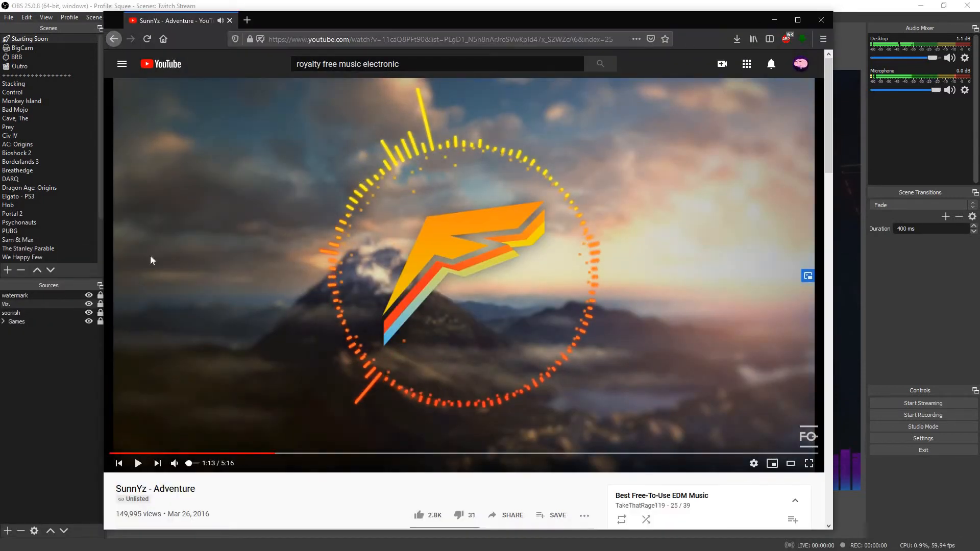
pyautogui.click(85, 317)
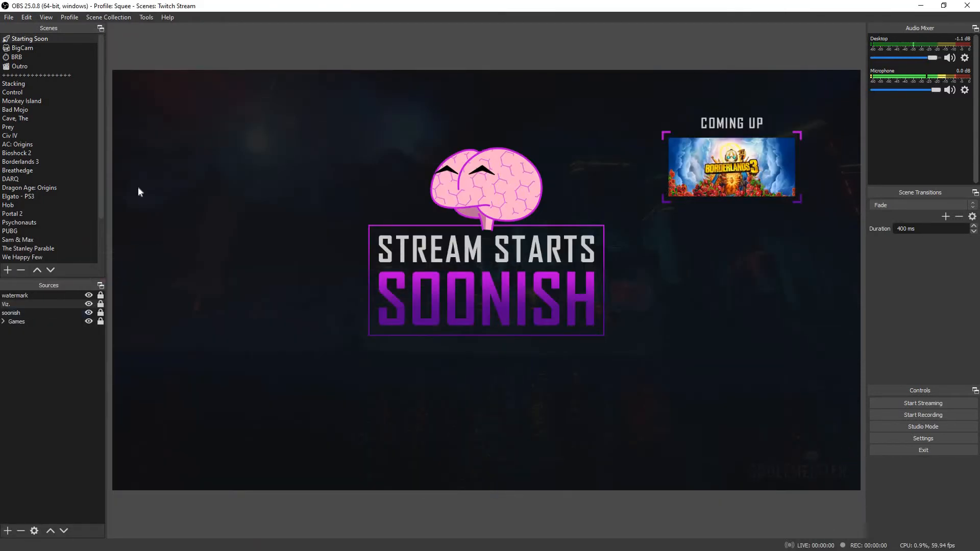
# Step: Open the BigCam scene and hide its Ceiling Fire background source, making it visible again
pyautogui.click(52, 48)
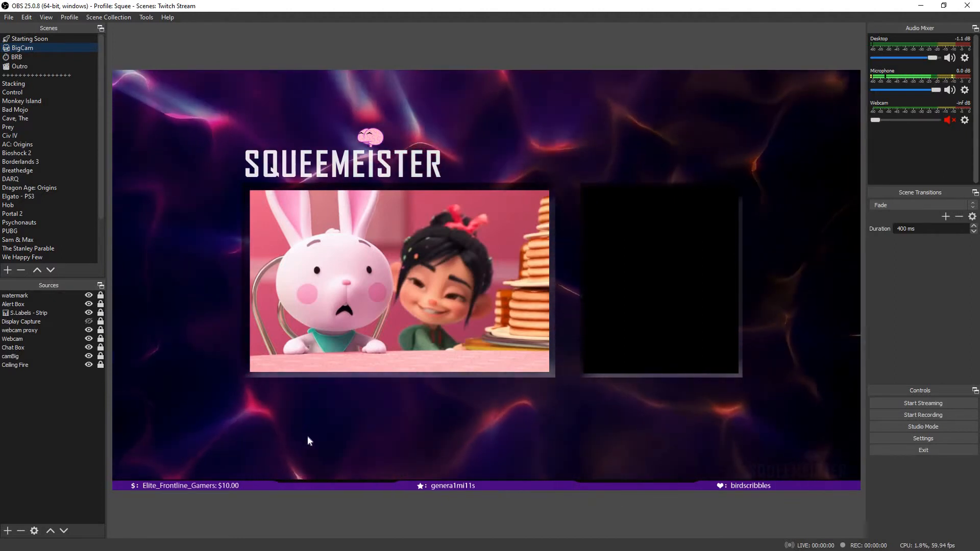
pyautogui.click(37, 363)
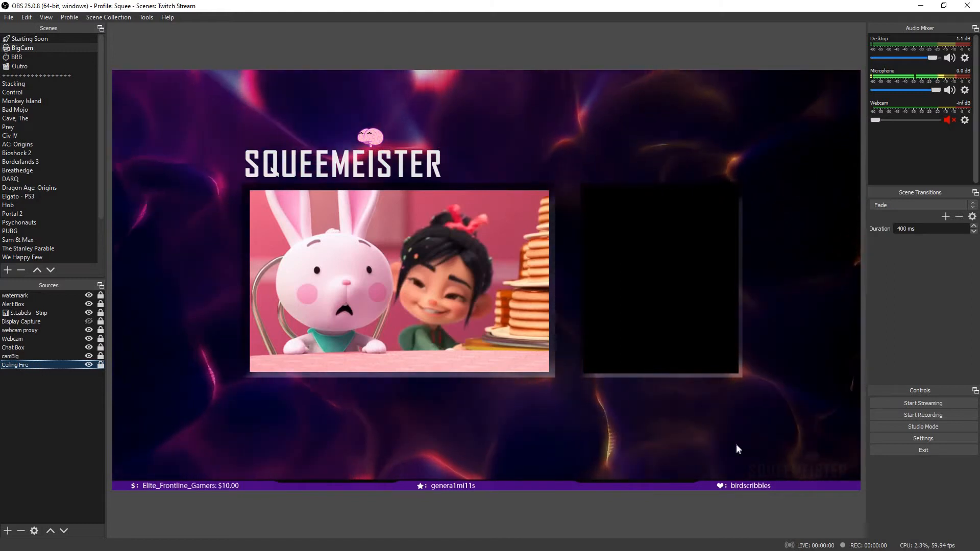
pyautogui.click(88, 365)
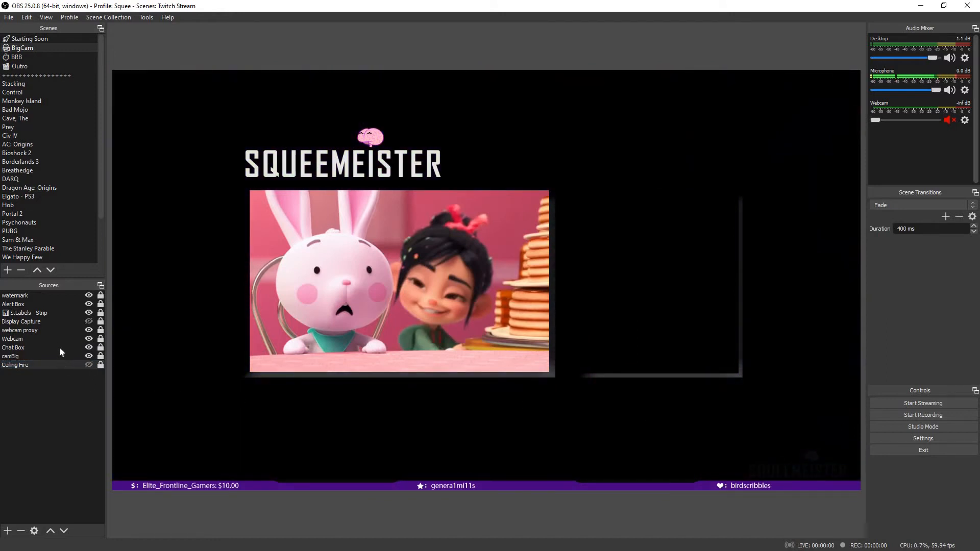
pyautogui.click(88, 365)
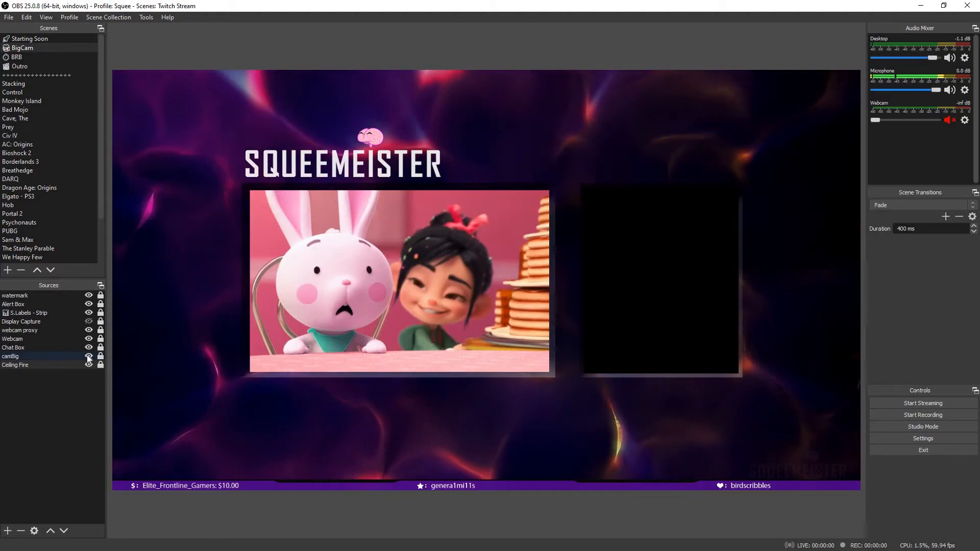
# Step: Toggle the visibility of the camBig overlay in the BigCam scene to demonstrate it, leaving it shown
pyautogui.click(88, 357)
pyautogui.click(89, 356)
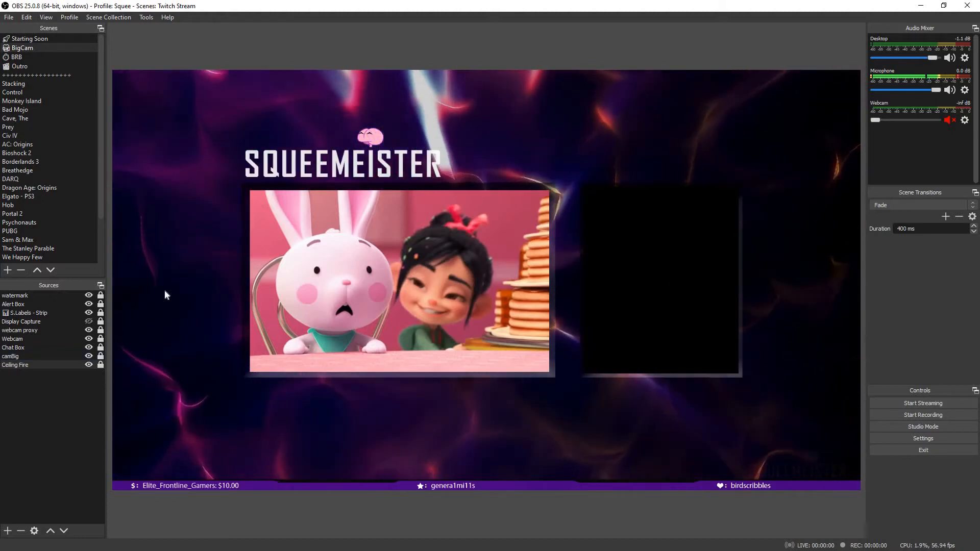
pyautogui.click(89, 356)
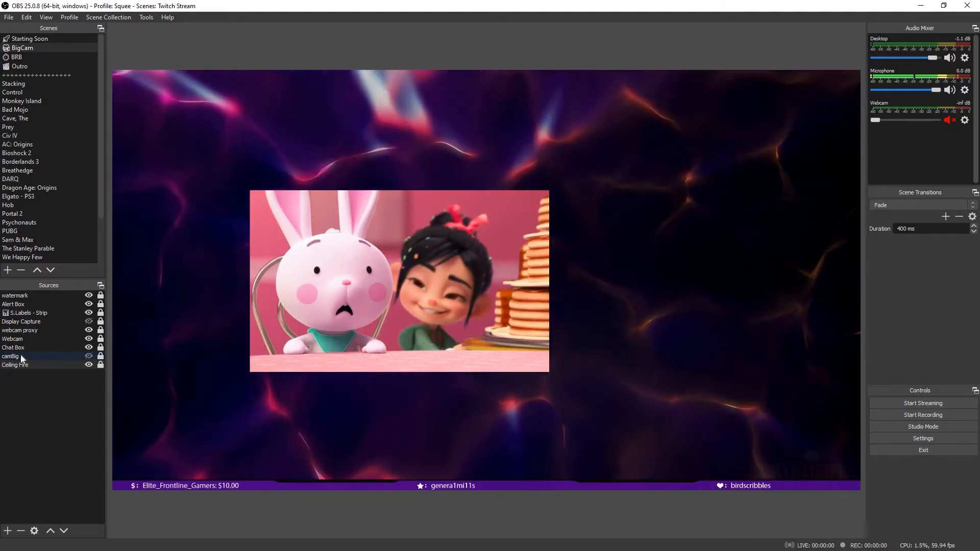
pyautogui.click(88, 356)
# Step: Point out the Chat Box and Display Capture sources, and toggle the webcam proxy image off and back on
pyautogui.click(65, 347)
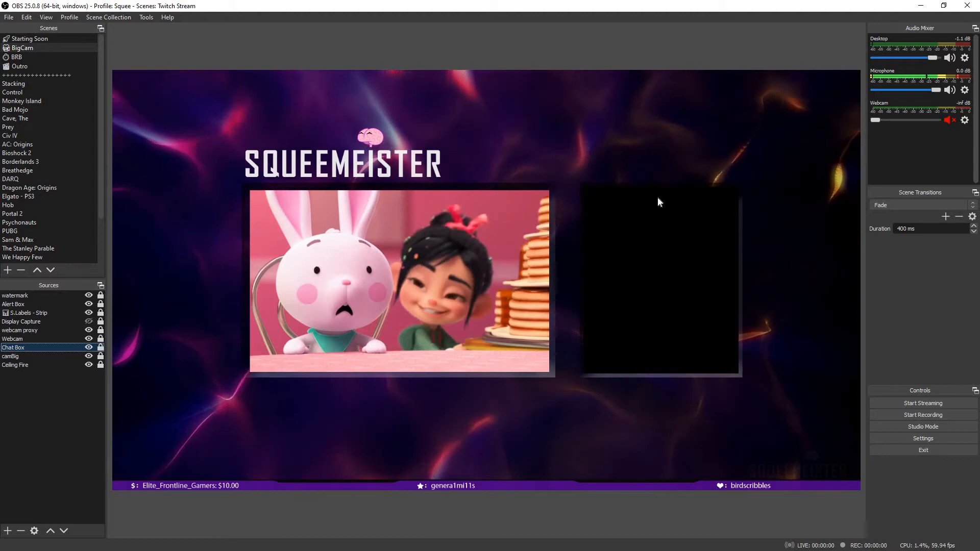
pyautogui.click(89, 330)
pyautogui.click(88, 330)
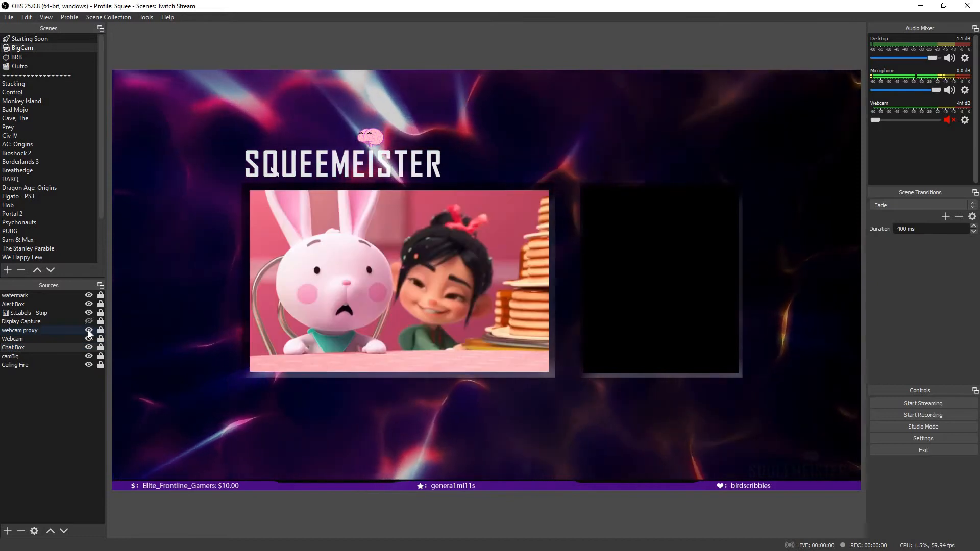
pyautogui.click(88, 331)
pyautogui.click(88, 330)
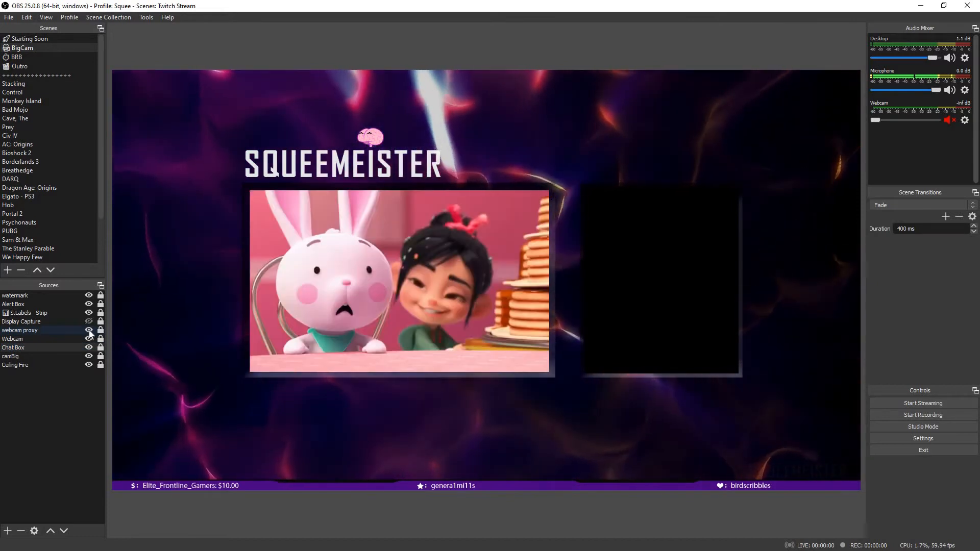
pyautogui.click(89, 322)
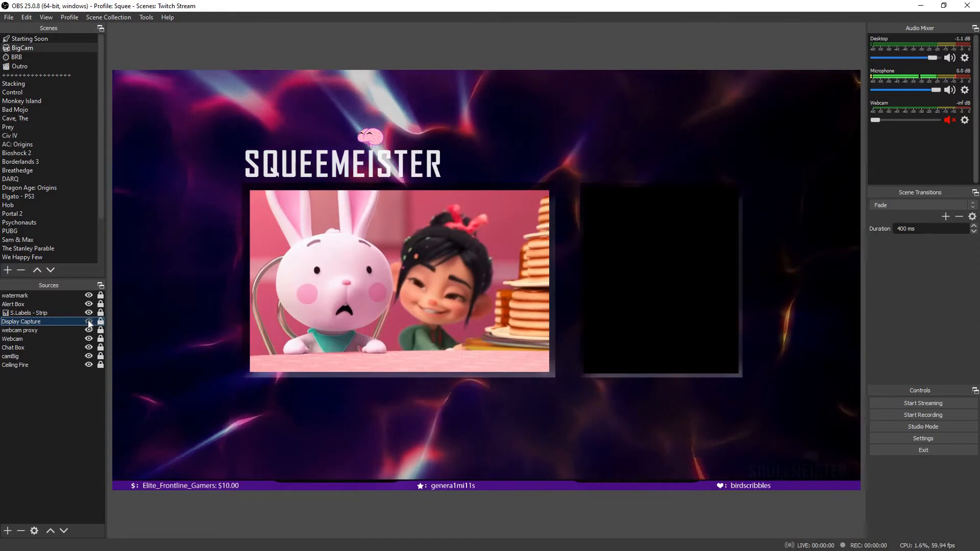
# Step: Select the S.Labels - Strip source in the BigCam scene and toggle its visibility, leaving it shown
pyautogui.click(60, 313)
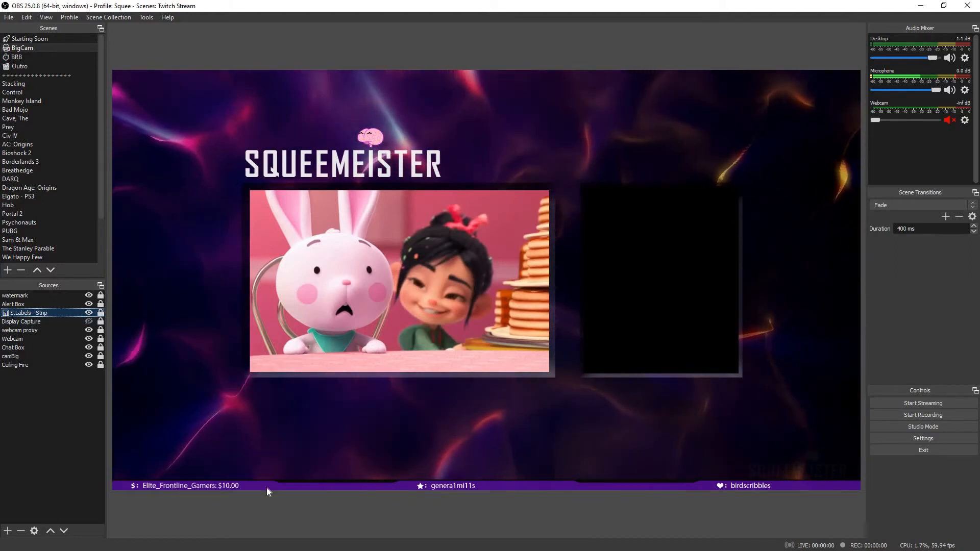
pyautogui.click(90, 316)
pyautogui.click(89, 316)
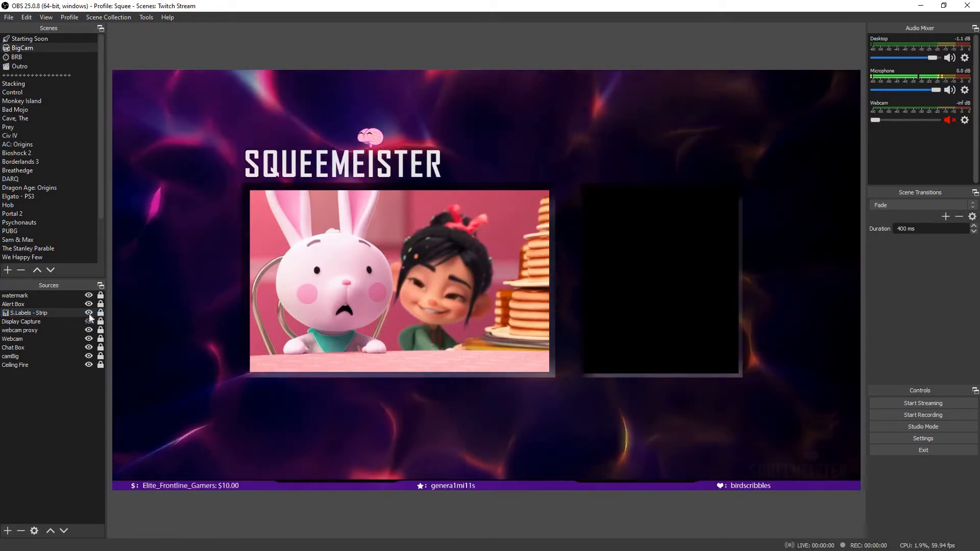
pyautogui.click(89, 316)
pyautogui.click(89, 313)
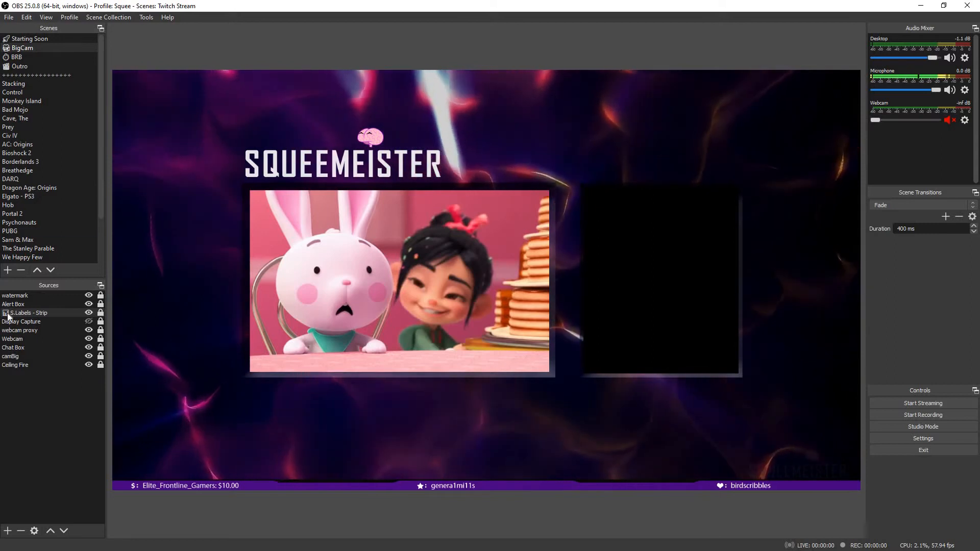
# Step: Open the S.Labels - Strip scene and temporarily show its Image 2 source behind the labels, hiding it again
pyautogui.click(102, 204)
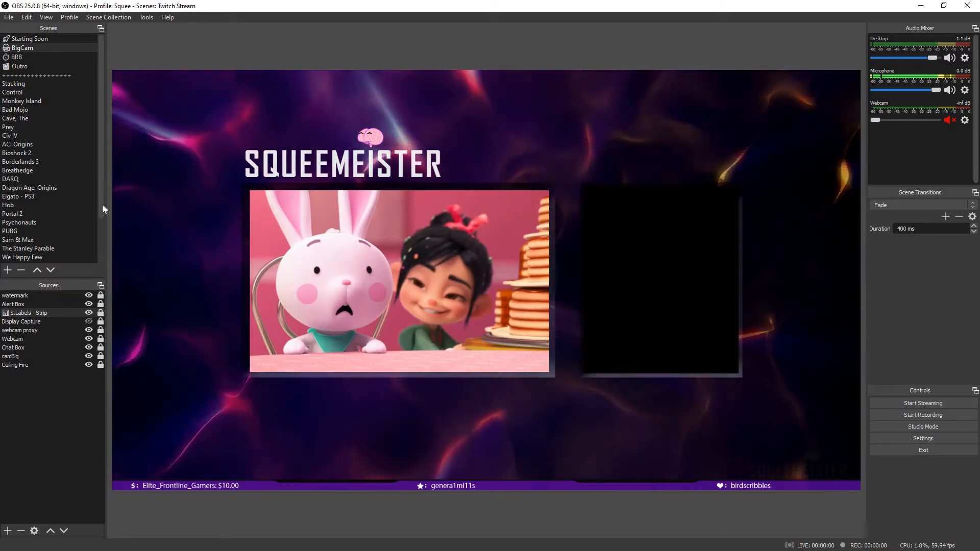
pyautogui.scroll(-2, 103, 261)
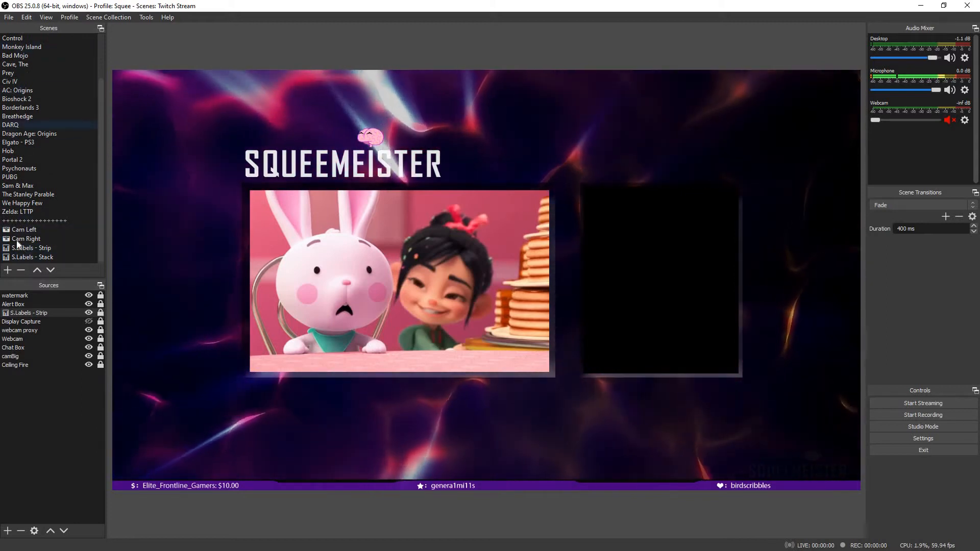
pyautogui.click(43, 250)
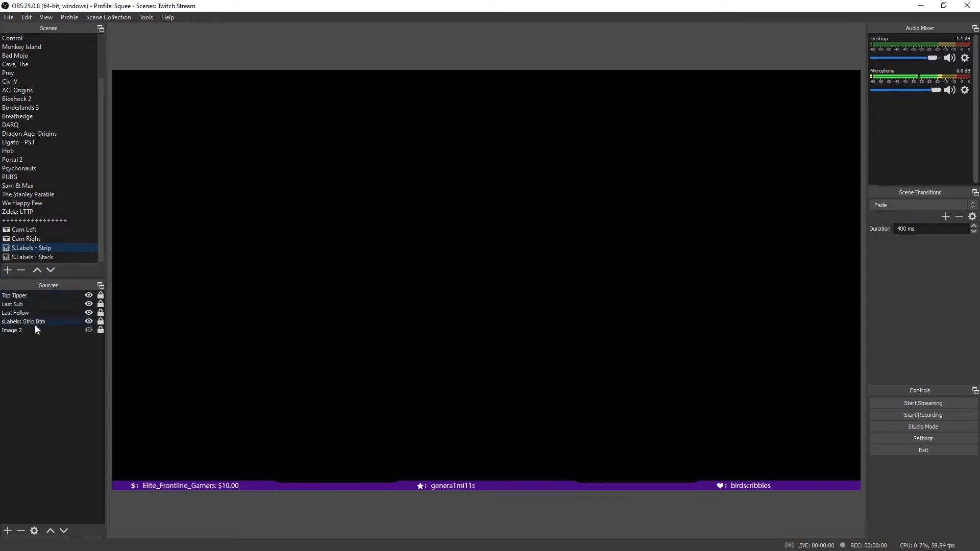
pyautogui.click(89, 330)
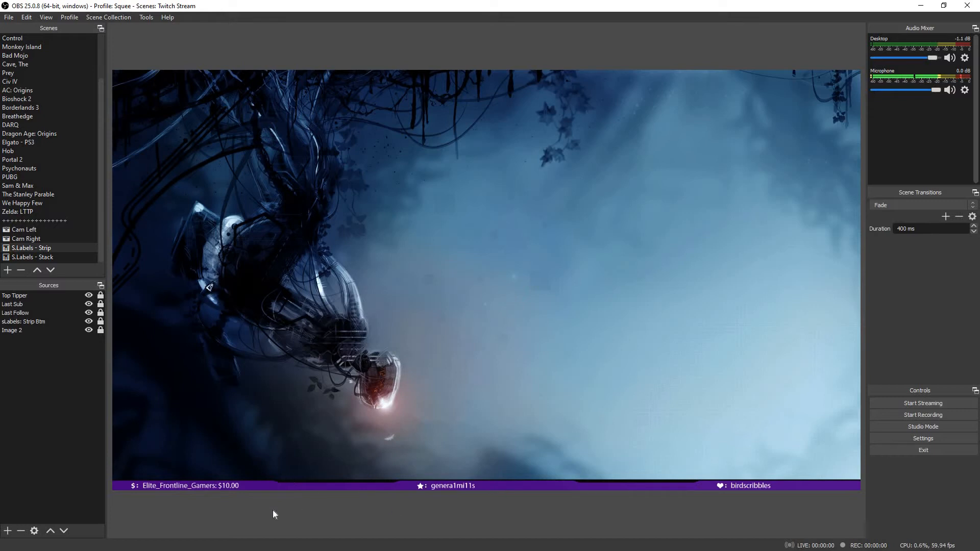
pyautogui.click(79, 329)
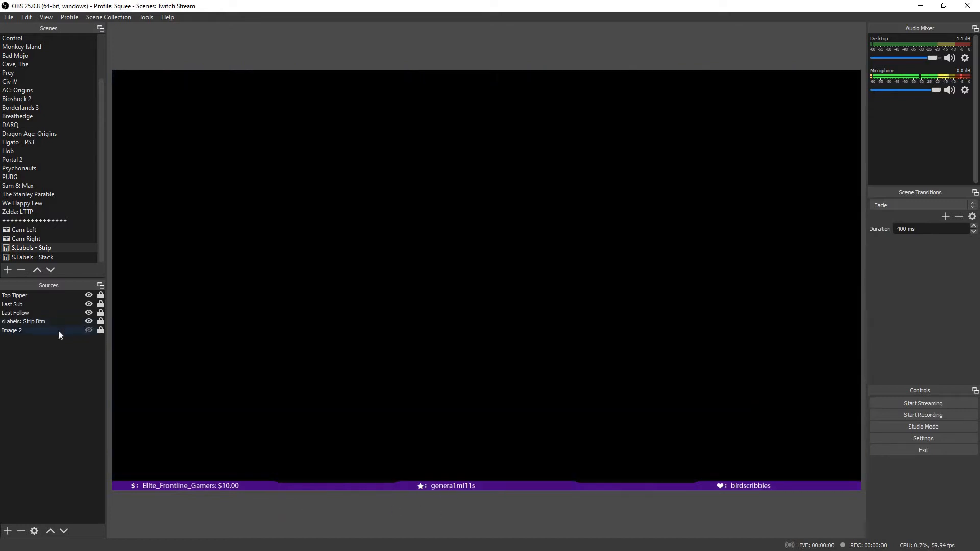
# Step: Examine the properties of the Image 2 source, including its image file, and close them without changes
pyautogui.rightClick(84, 326)
pyautogui.click(86, 323)
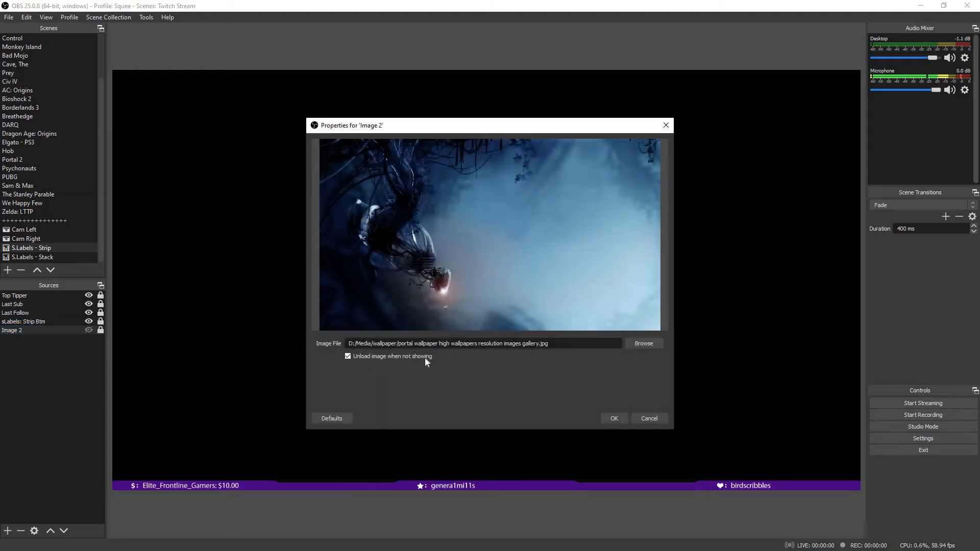
pyautogui.click(612, 420)
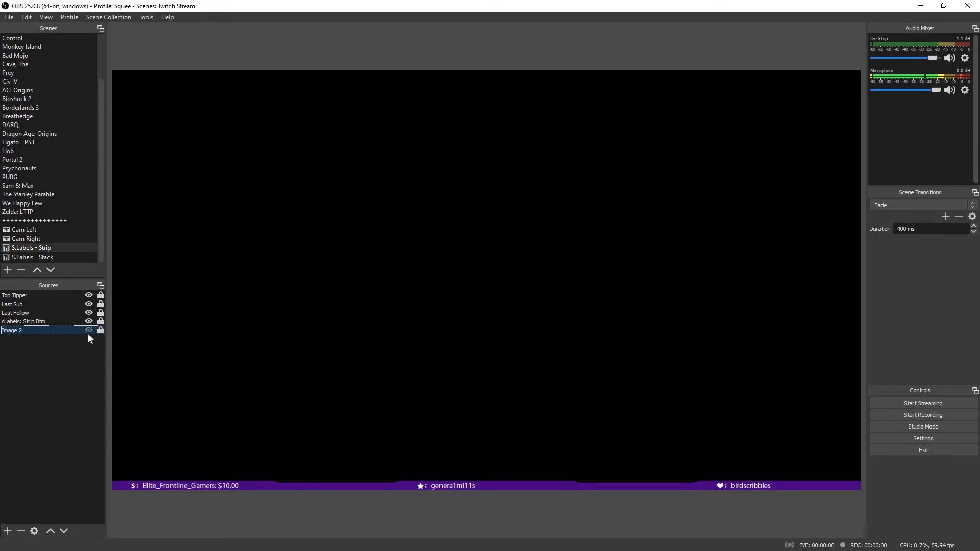
# Step: Toggle the sLabels: Strip Btm source off and back on, and point out the text label sources above it
pyautogui.click(45, 321)
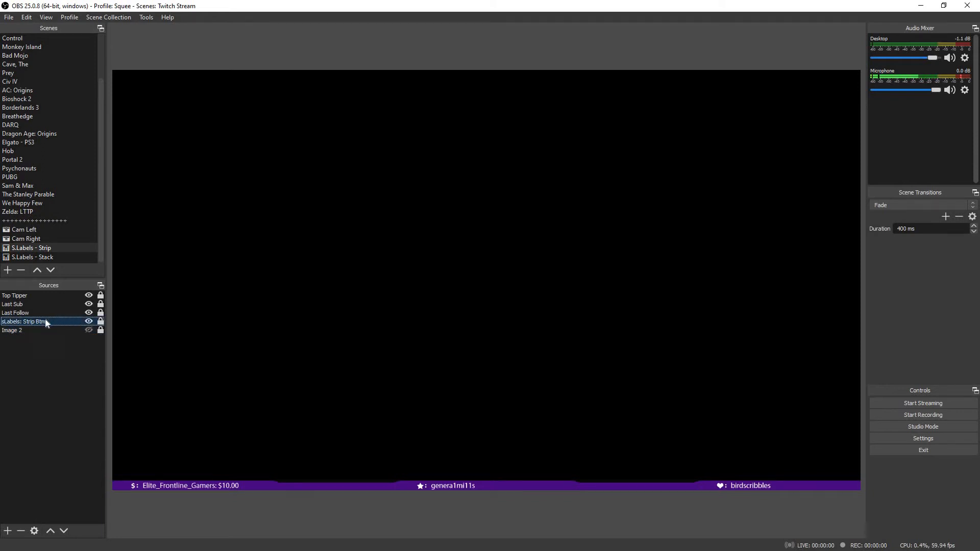
pyautogui.click(88, 322)
pyautogui.click(88, 322)
pyautogui.click(89, 321)
pyautogui.click(89, 321)
pyautogui.click(53, 303)
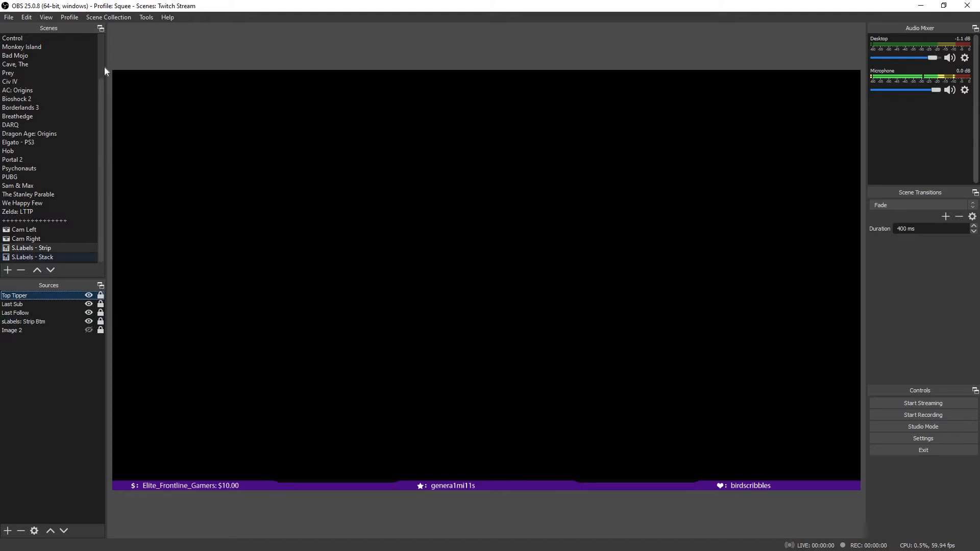
# Step: Return to the BigCam scene, then unlock and select its S.Labels - Strip source
pyautogui.scroll(2, 21, 48)
pyautogui.click(21, 48)
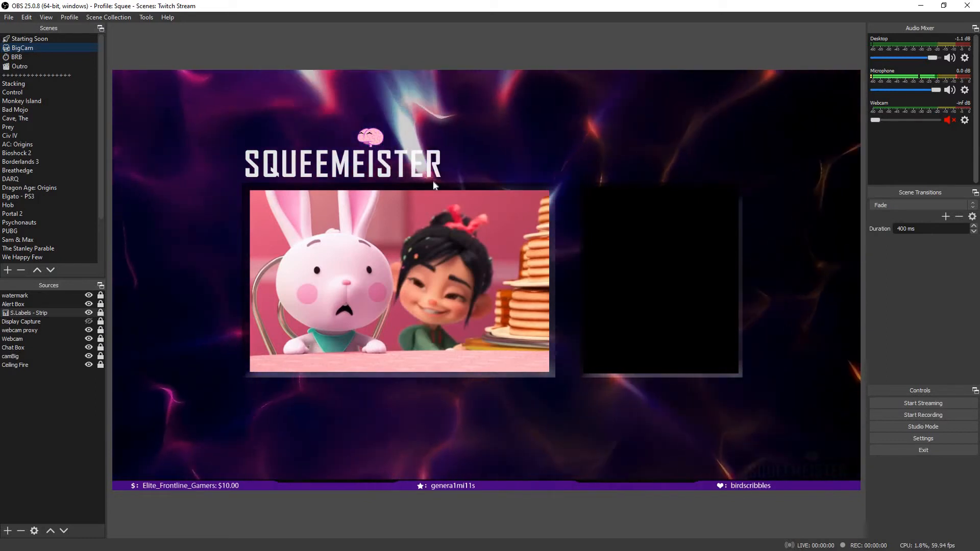
pyautogui.click(100, 313)
pyautogui.click(47, 313)
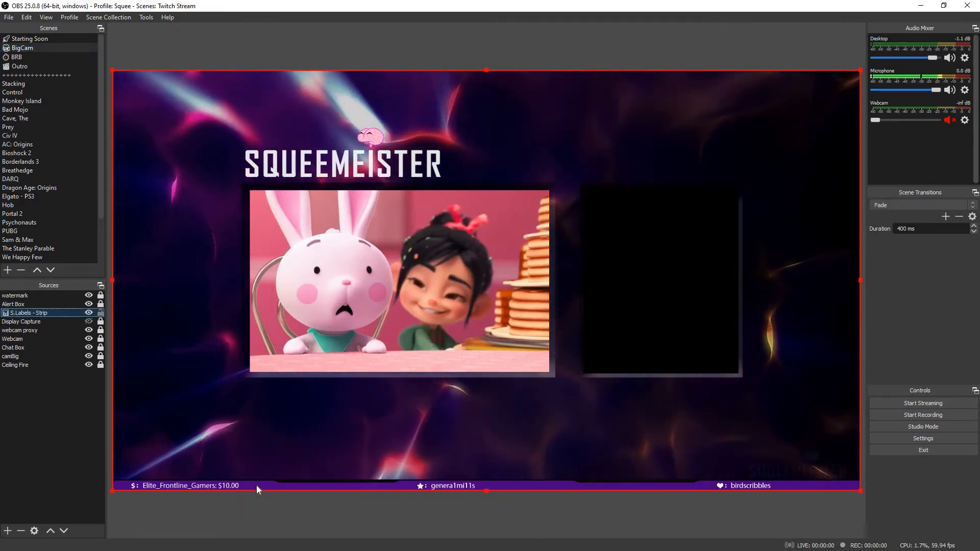
# Step: Move the S.Labels - Strip source up so its bar sits along the canvas's upper edge, nudging it into alignment
pyautogui.moveTo(256, 486); pyautogui.dragTo(256, 82)
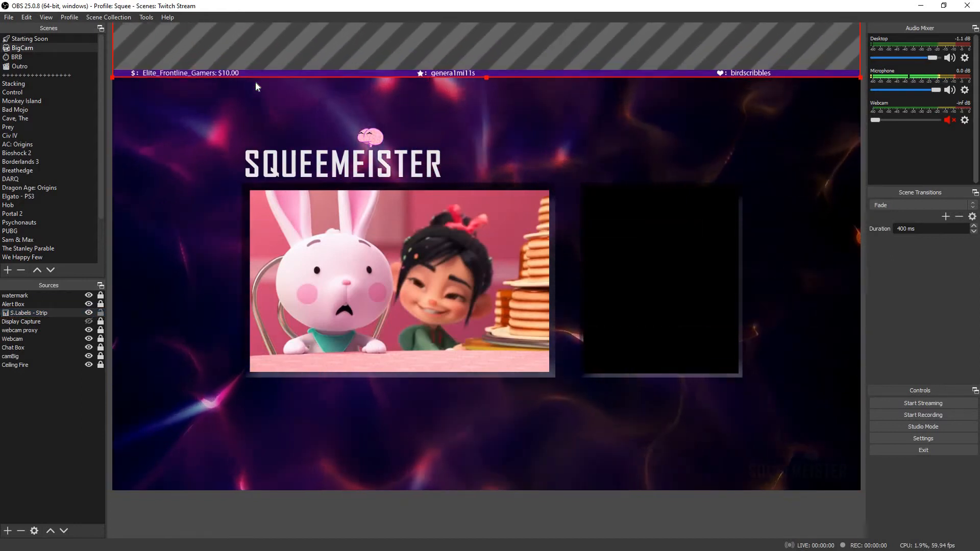
pyautogui.press('Down')
pyautogui.press('Down')
pyautogui.press('Down')
pyautogui.press('Down')
pyautogui.press('Down')
pyautogui.press('Down')
pyautogui.press('Down')
pyautogui.press('Down')
pyautogui.press('Down')
pyautogui.press('Down')
pyautogui.press('Down')
pyautogui.press('Down')
pyautogui.press('Down')
pyautogui.press('Down')
pyautogui.press('Down')
pyautogui.press('Down')
pyautogui.press('Down')
pyautogui.press('Down')
pyautogui.press('Down')
pyautogui.press('Up')
pyautogui.press('Up')
pyautogui.press('Up')
pyautogui.press('Up')
pyautogui.press('Up')
pyautogui.press('Up')
pyautogui.press('Up')
pyautogui.press('Up')
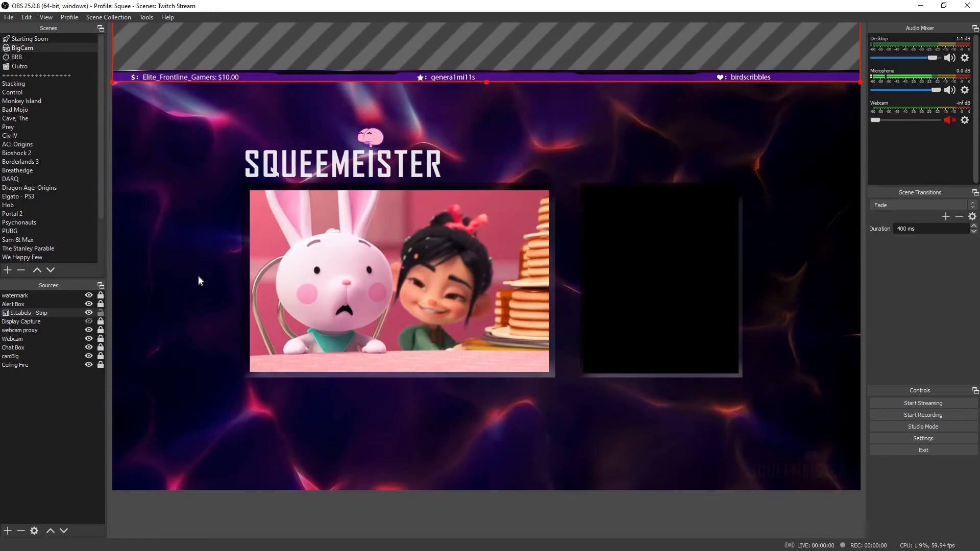
pyautogui.click(182, 510)
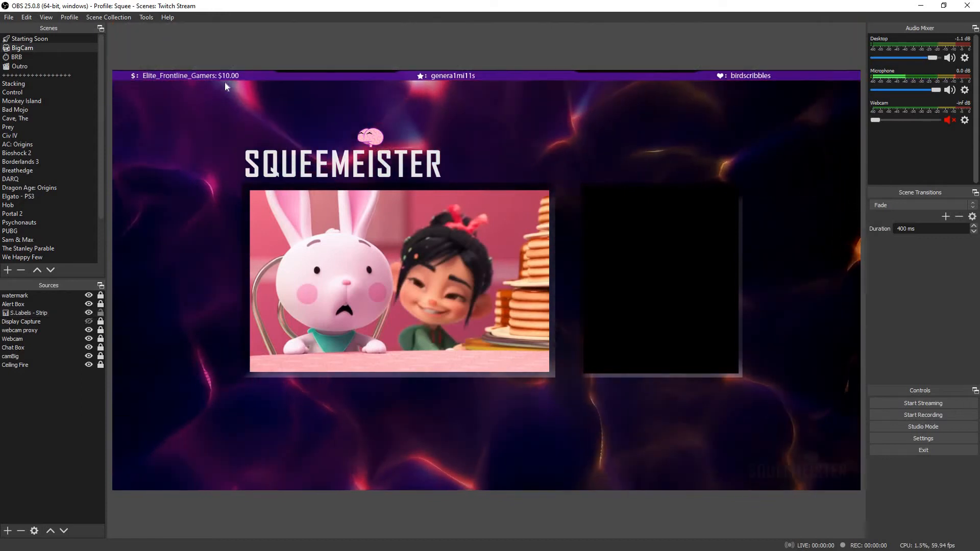
# Step: Move the S.Labels - Strip source back so it fills the canvas with its bar along the lower edge, and lock it
pyautogui.moveTo(225, 74)
pyautogui.mouseDown()
pyautogui.moveTo(232, 473)
pyautogui.moveTo(219, 480)
pyautogui.mouseUp()
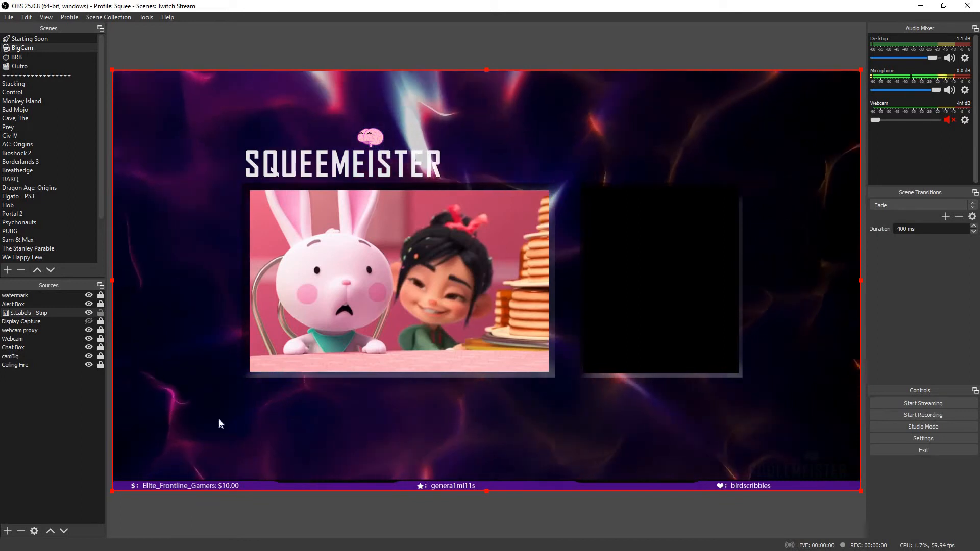
pyautogui.click(100, 312)
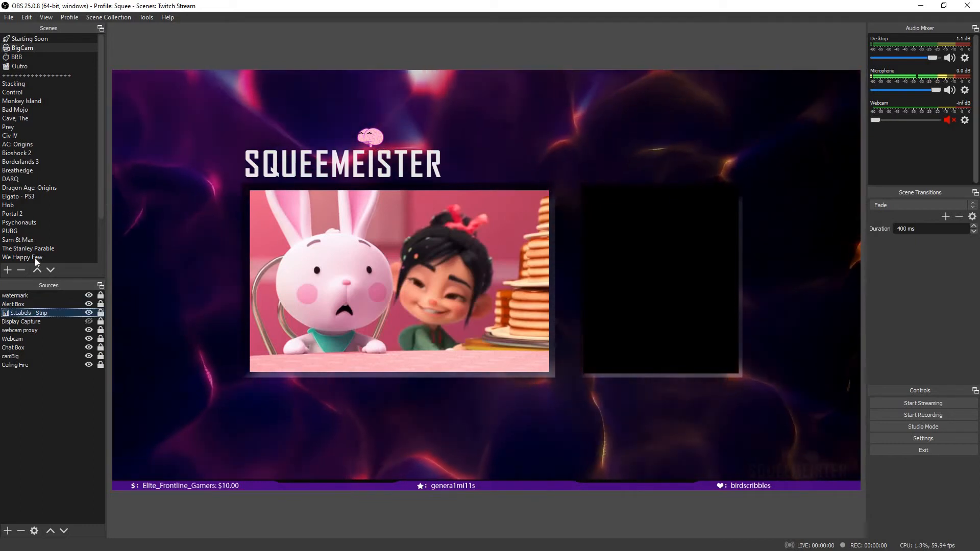
# Step: Browse the existing scenes that can be added to BigCam as a source, highlight S.Labels - Strip, and cancel without adding it
pyautogui.scroll(-3, 36, 258)
pyautogui.click(33, 311)
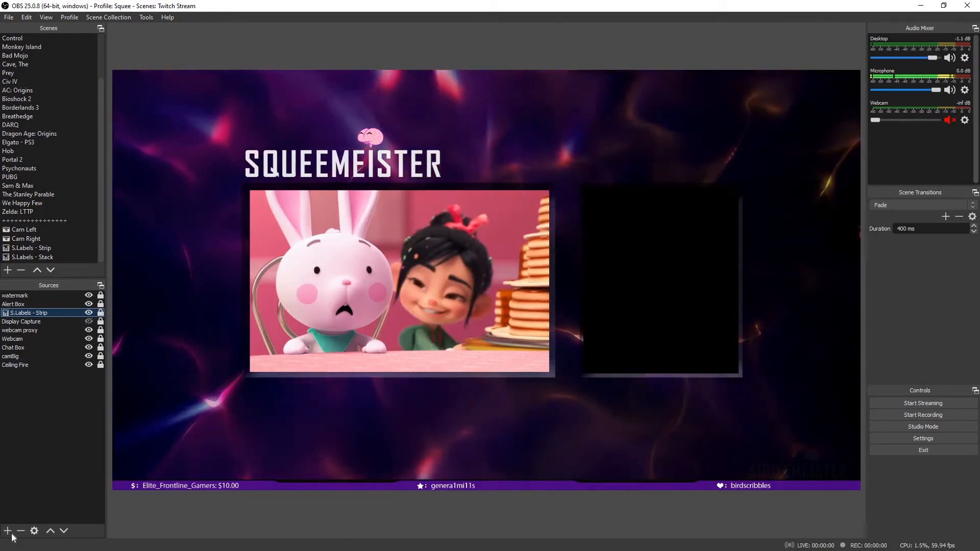
pyautogui.rightClick(38, 425)
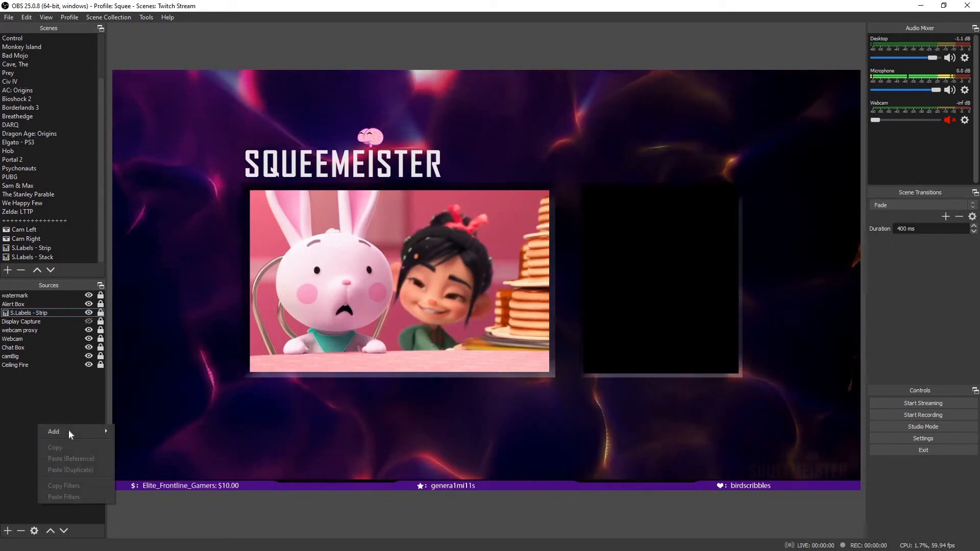
pyautogui.moveTo(68, 430)
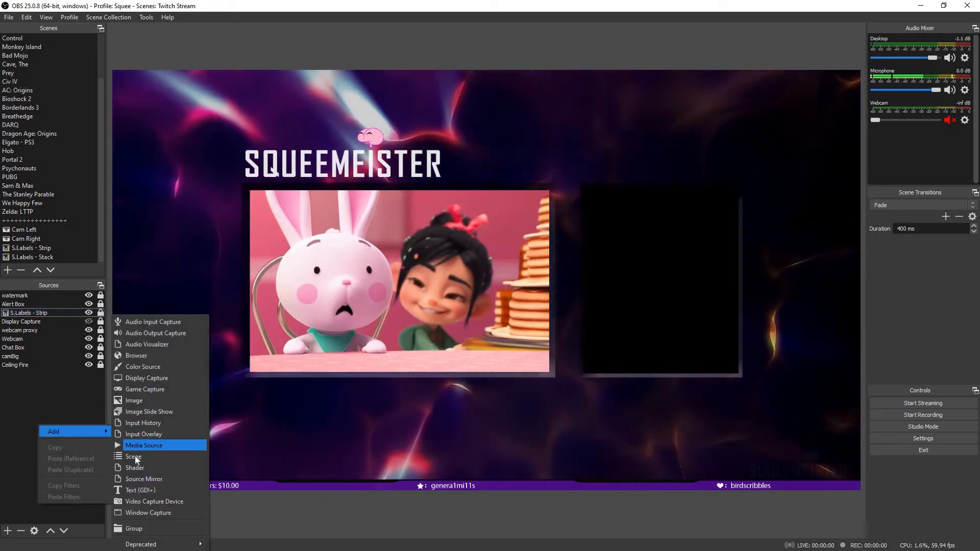
pyautogui.press('Return')
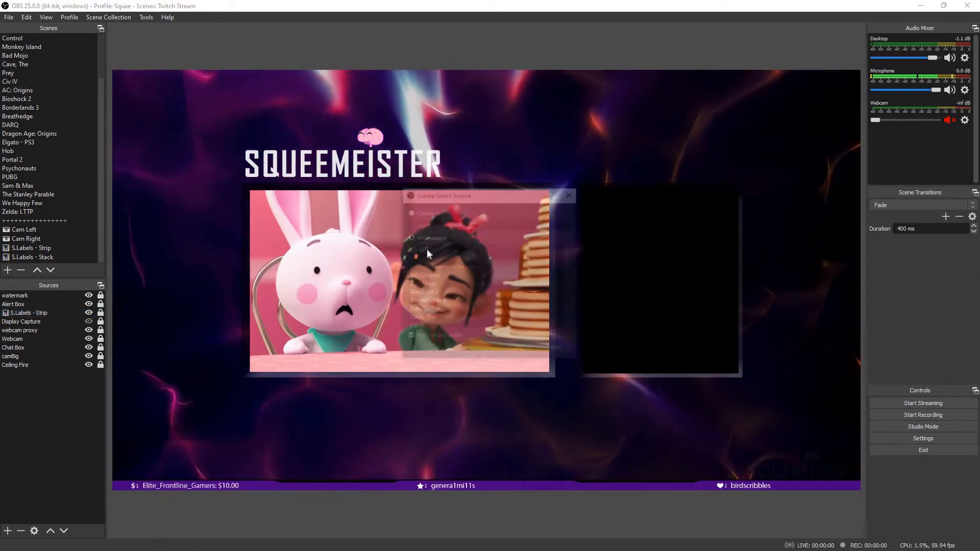
pyautogui.moveTo(572, 274); pyautogui.dragTo(573, 326)
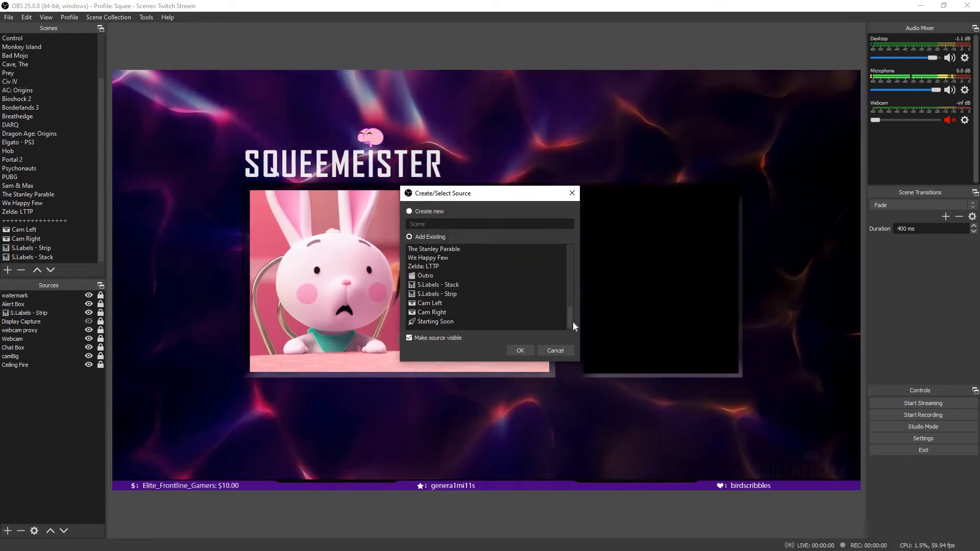
pyautogui.scroll(10, 569, 271)
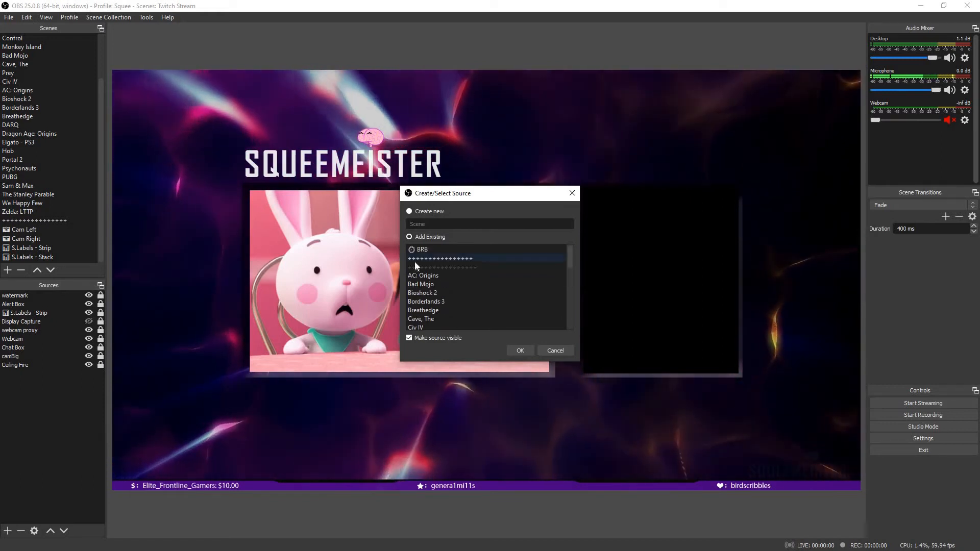
pyautogui.click(412, 252)
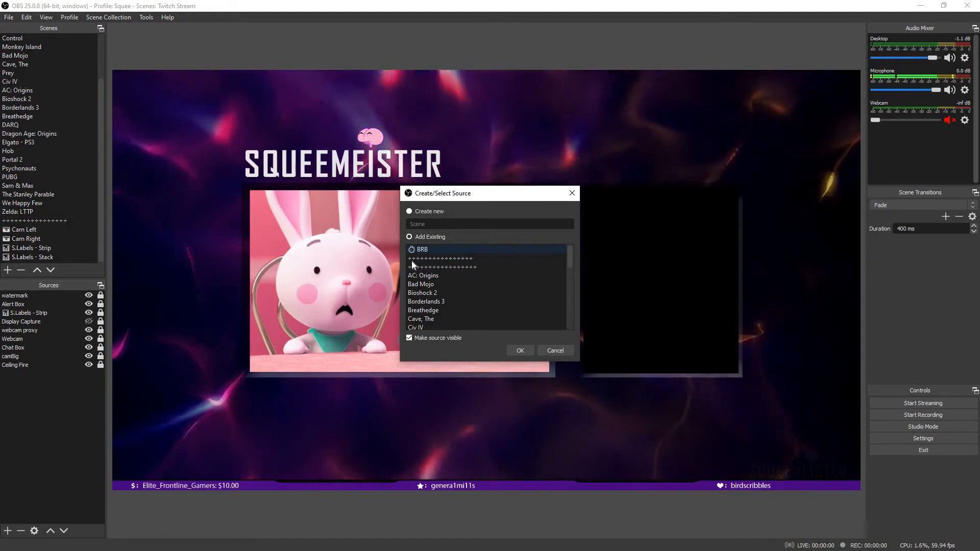
pyautogui.click(412, 261)
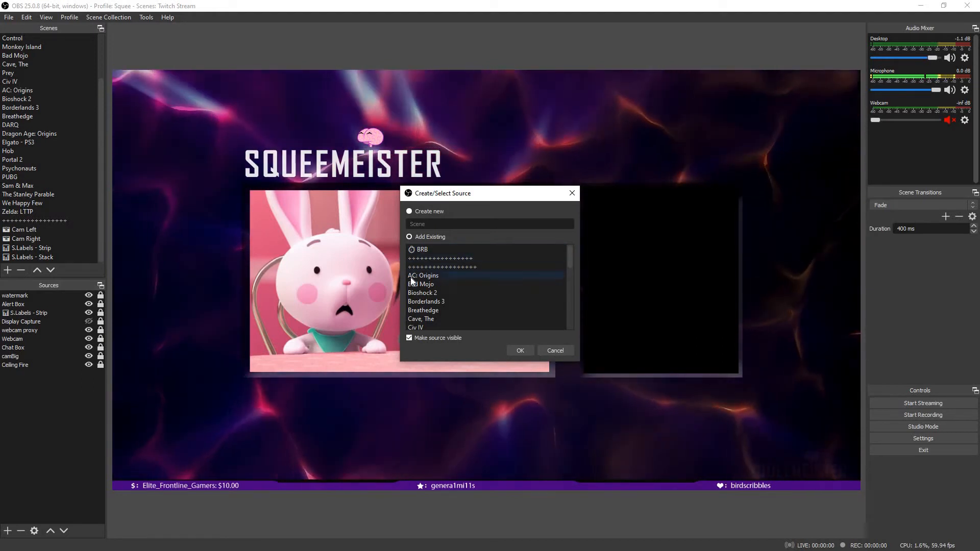
pyautogui.scroll(-10, 510, 306)
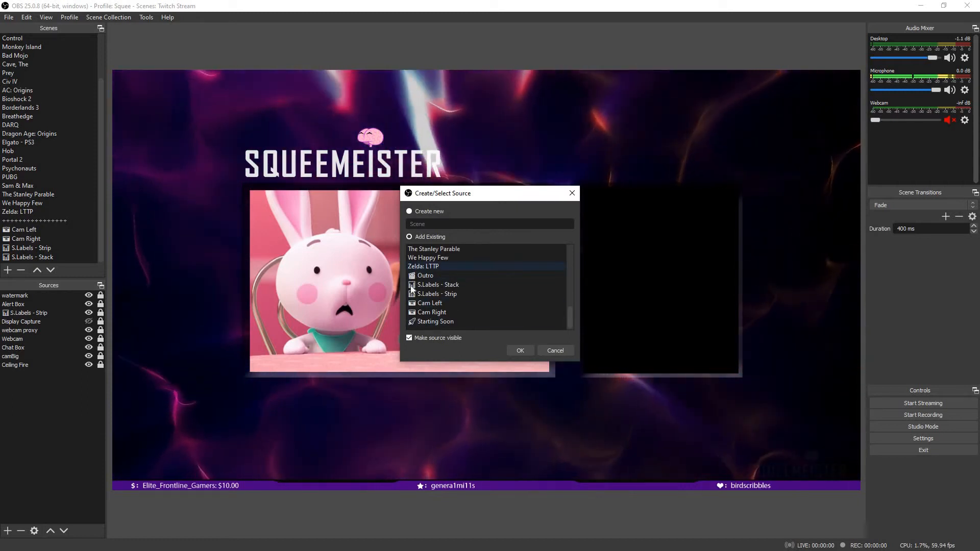
pyautogui.click(439, 294)
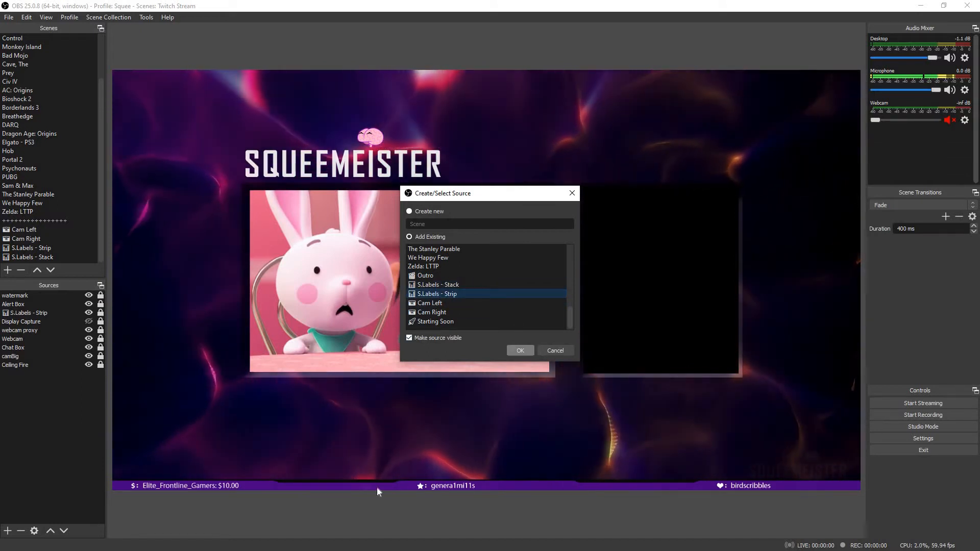
pyautogui.click(553, 351)
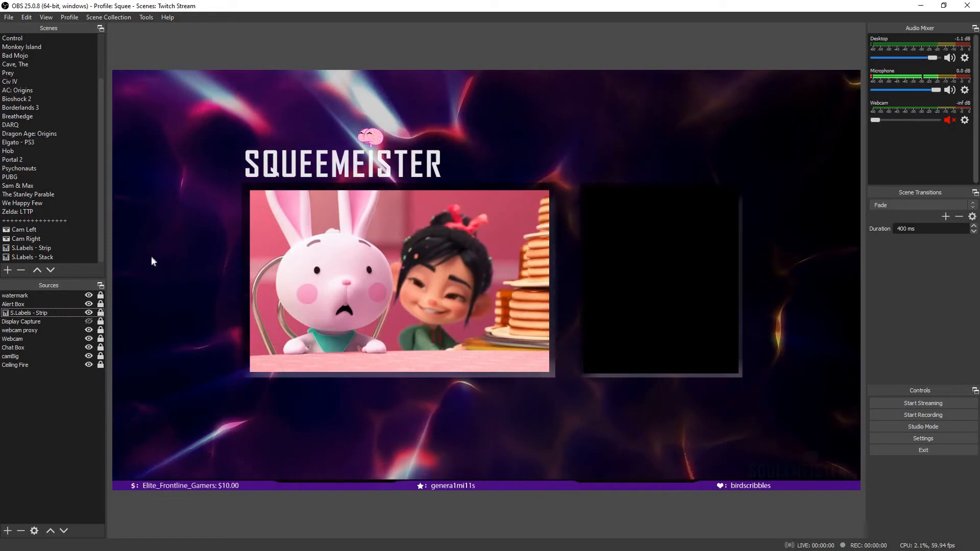
# Step: In the Control scene, unlock Cam Right, move it up near the canvas's upper-right corner, nudge it into alignment, and lock it
pyautogui.scroll(2, 34, 82)
pyautogui.click(32, 92)
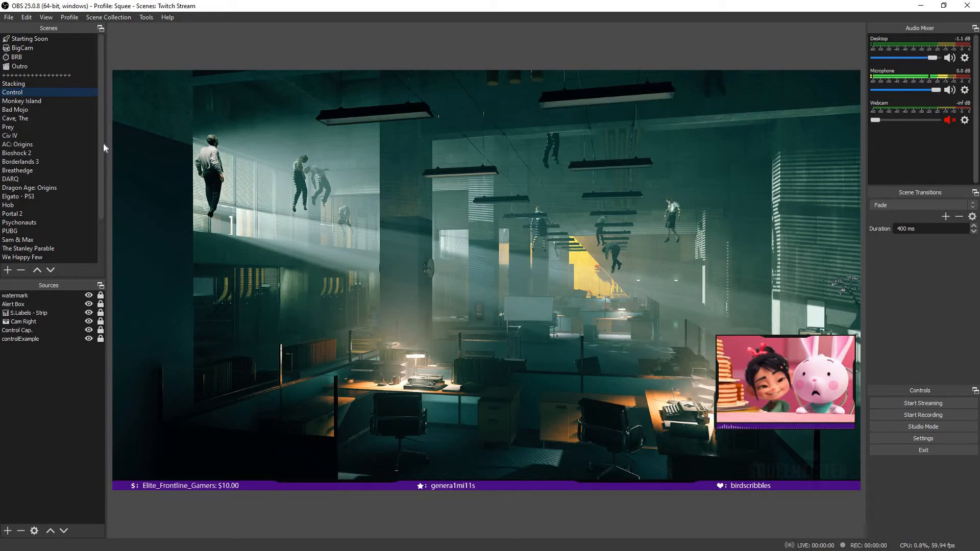
pyautogui.click(100, 321)
pyautogui.moveTo(742, 367); pyautogui.dragTo(776, 171)
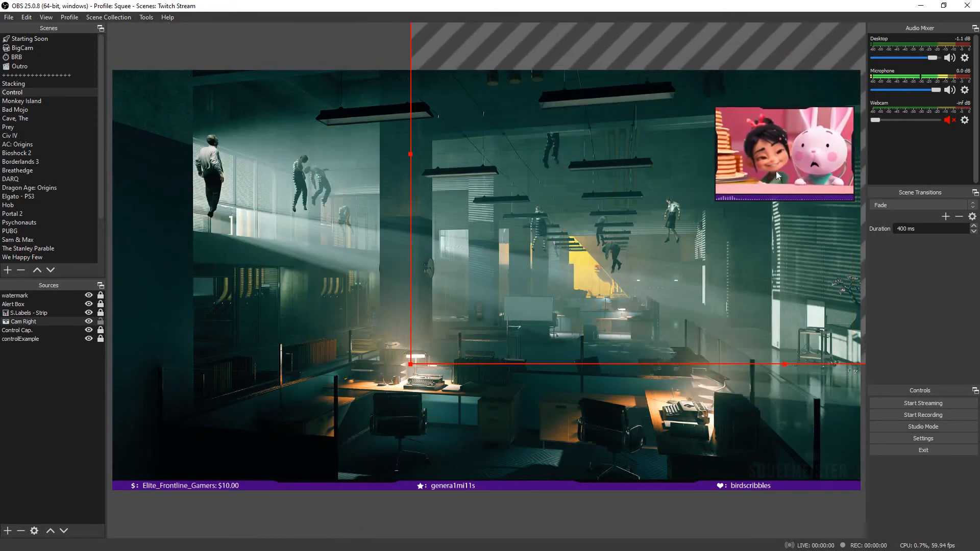
pyautogui.press('Left')
pyautogui.press('Left')
pyautogui.press('Left')
pyautogui.press('Left')
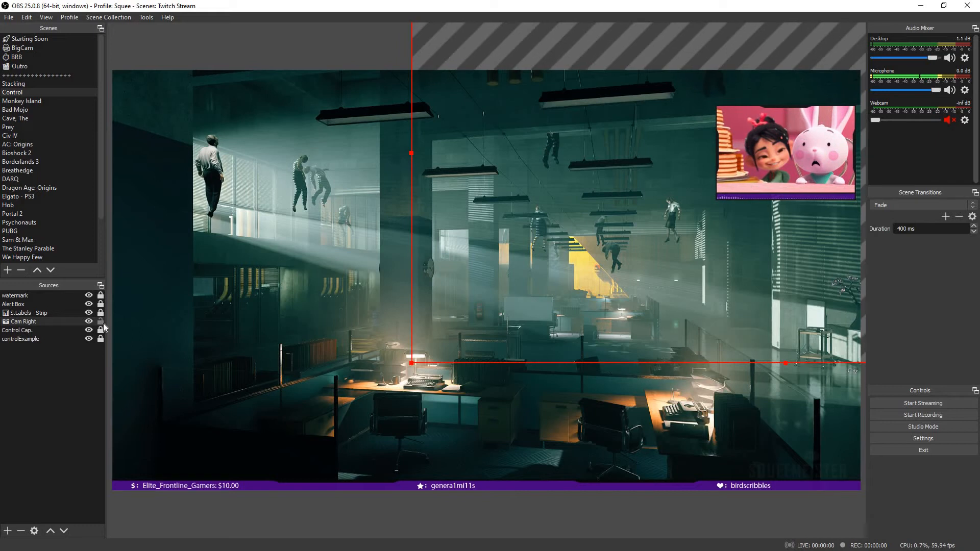
pyautogui.click(153, 350)
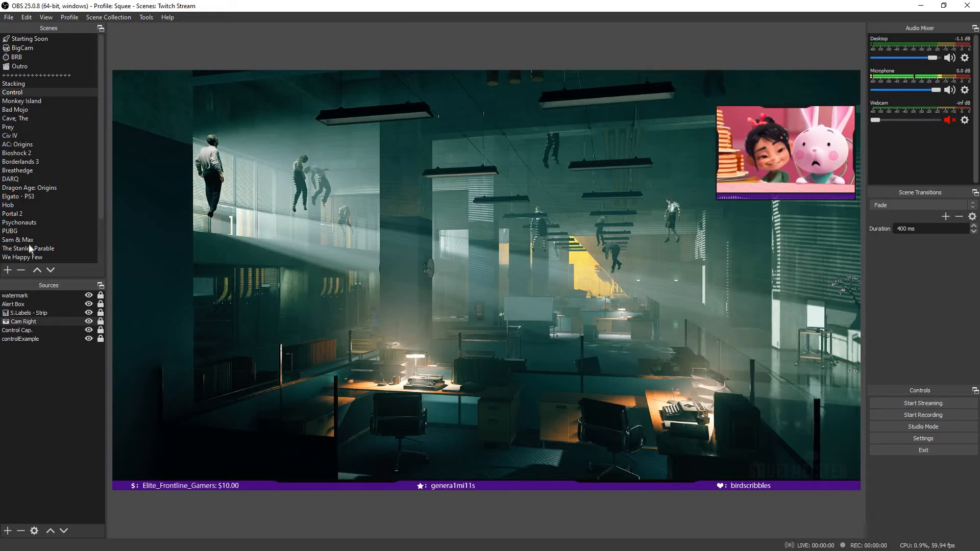
# Step: Go to the Cam Left scene and show its Image 2 background source
pyautogui.scroll(-2, 30, 249)
pyautogui.click(24, 229)
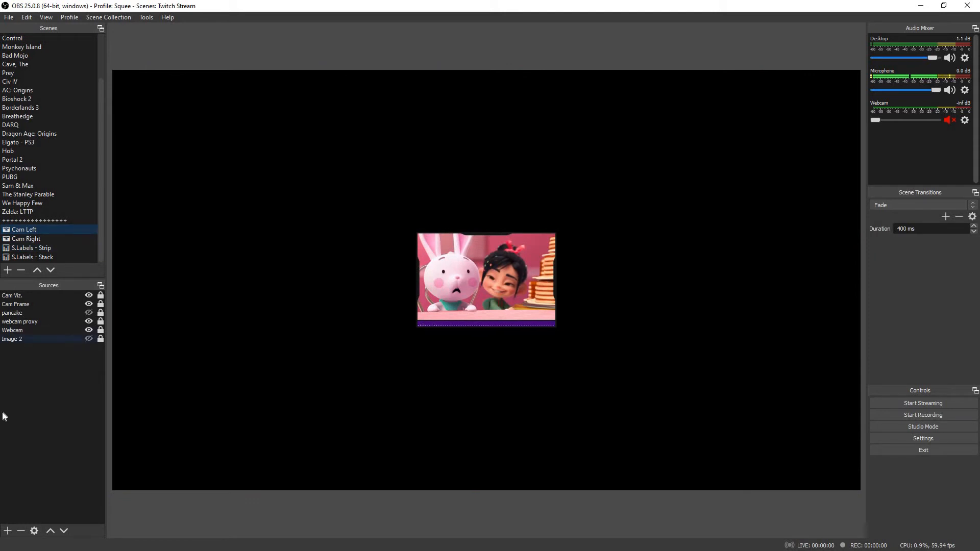
pyautogui.click(88, 339)
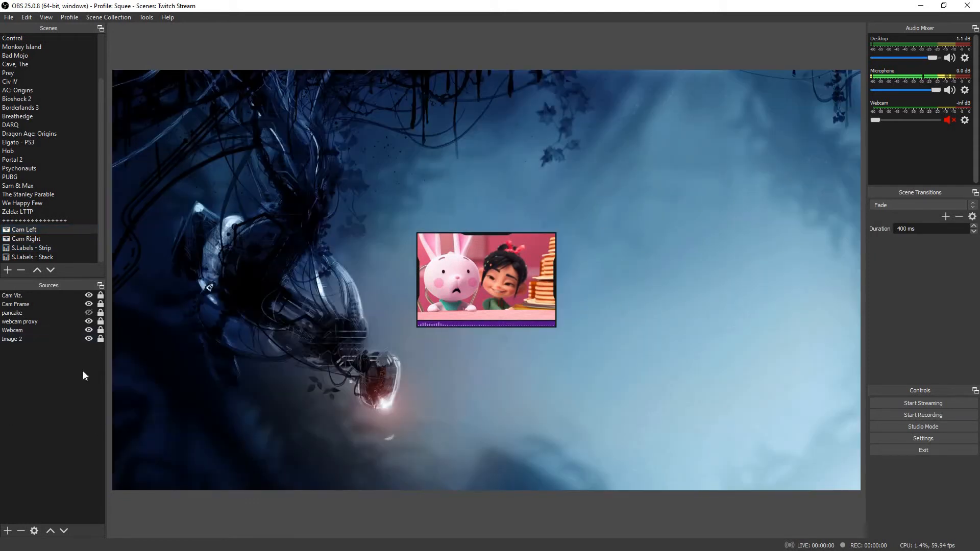
# Step: Select the webcam proxy source and toggle its visibility off and on several times, leaving it shown
pyautogui.click(29, 322)
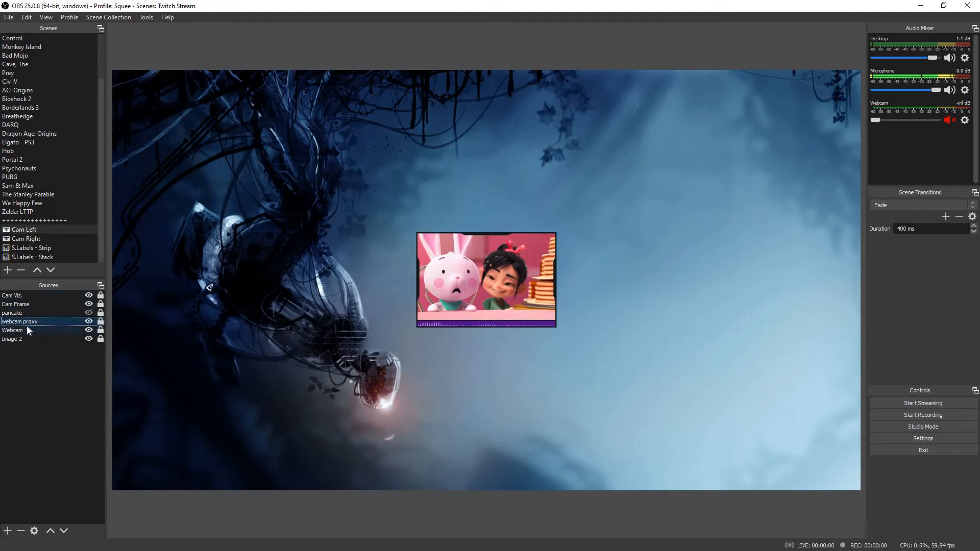
pyautogui.click(89, 322)
pyautogui.click(88, 322)
pyautogui.click(89, 322)
pyautogui.click(88, 322)
pyautogui.click(89, 322)
pyautogui.click(89, 322)
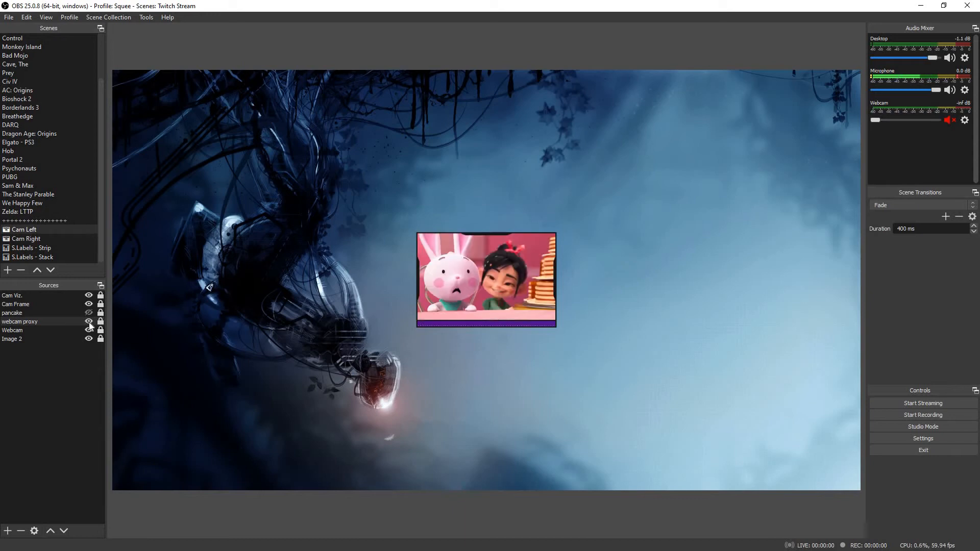
# Step: Toggle the Cam Frame source off and on several times to demonstrate the frame around the camera, leaving it shown
pyautogui.click(89, 305)
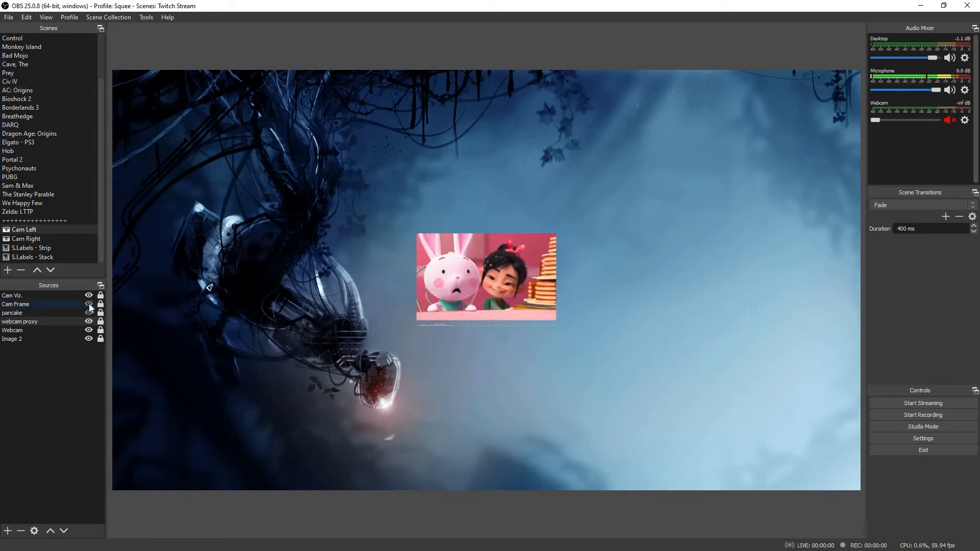
pyautogui.click(89, 304)
pyautogui.click(89, 305)
pyautogui.click(90, 305)
pyautogui.click(89, 305)
pyautogui.click(89, 304)
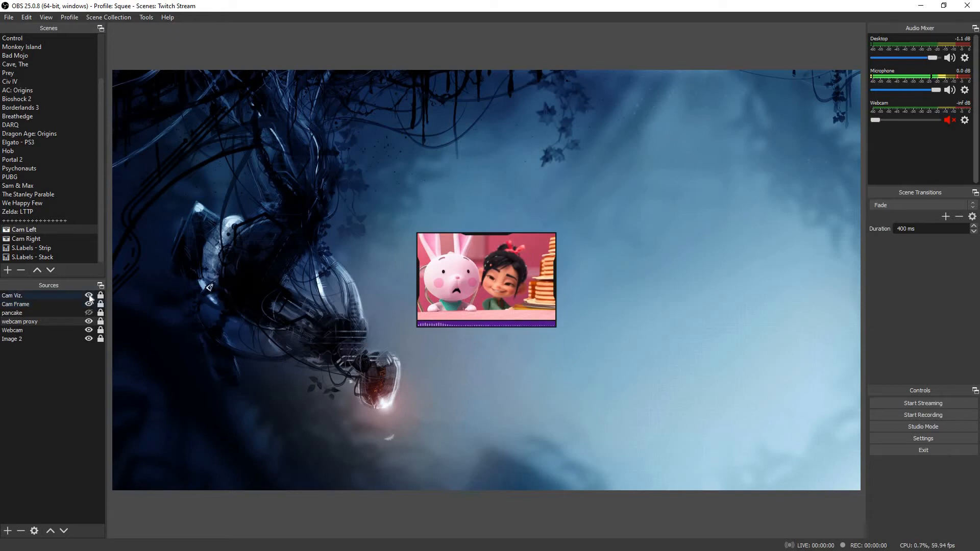
# Step: Toggle the Cam Viz. source off and on twice to demonstrate the audio visualizer, leaving it shown
pyautogui.click(89, 295)
pyautogui.click(89, 295)
pyautogui.click(90, 295)
pyautogui.click(88, 295)
# Step: Revisit the Control scene, and go to the Cam Right scene to show its Image 2 background source
pyautogui.scroll(2, 33, 97)
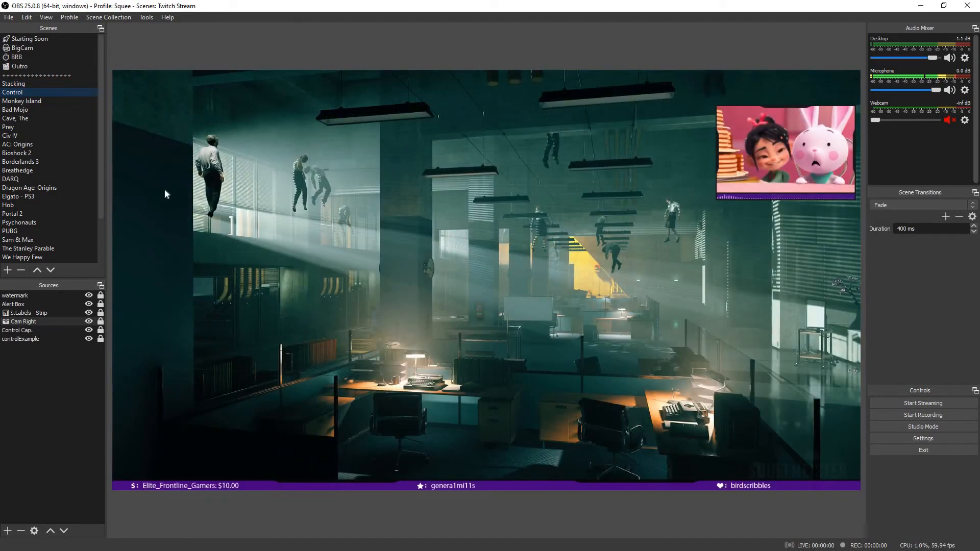
pyautogui.scroll(-2, 50, 231)
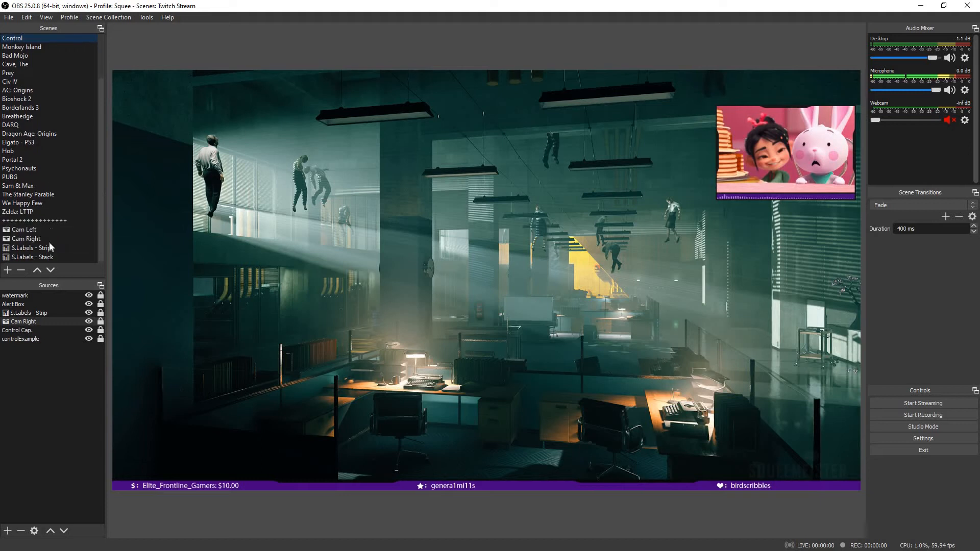
pyautogui.click(45, 229)
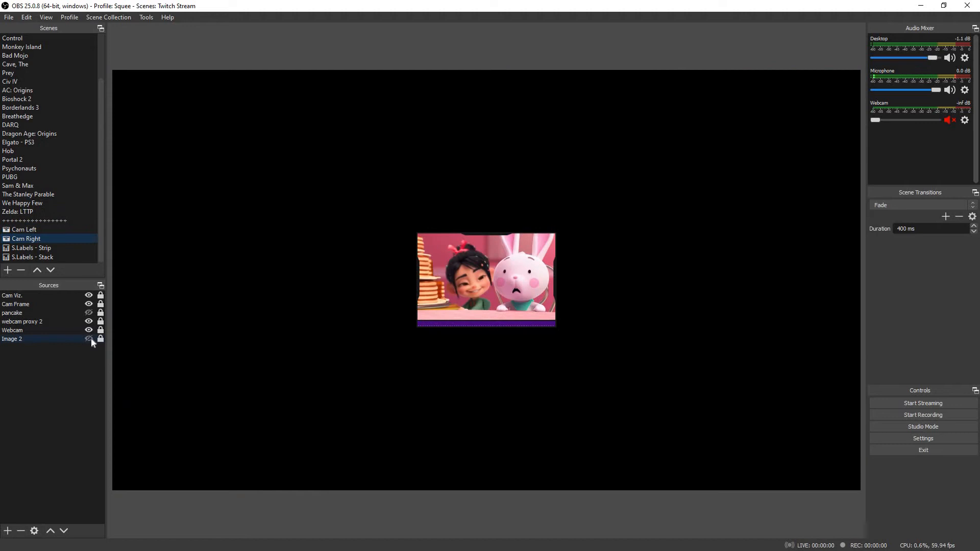
pyautogui.click(90, 339)
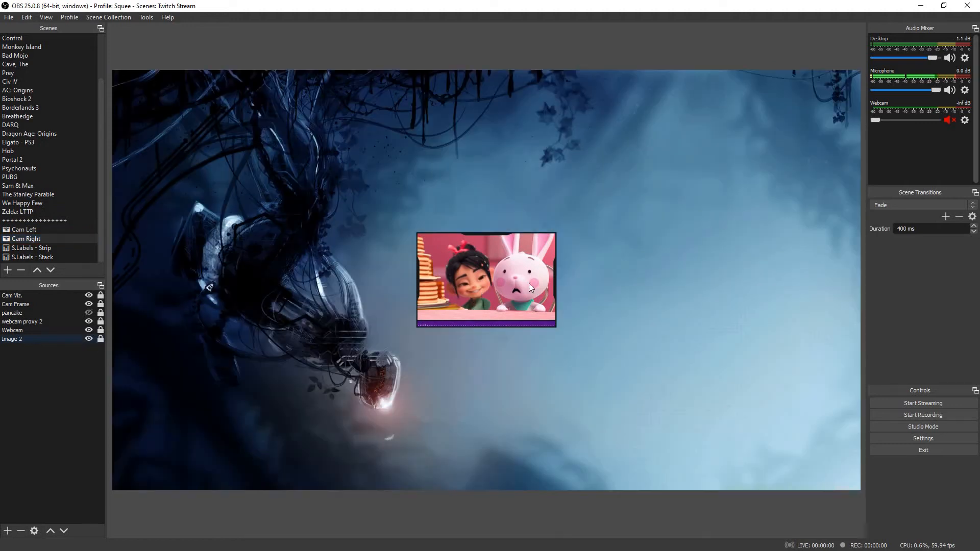
# Step: Compare the Cam Left scene with how it appears nested inside the Stacking scene
pyautogui.click(47, 228)
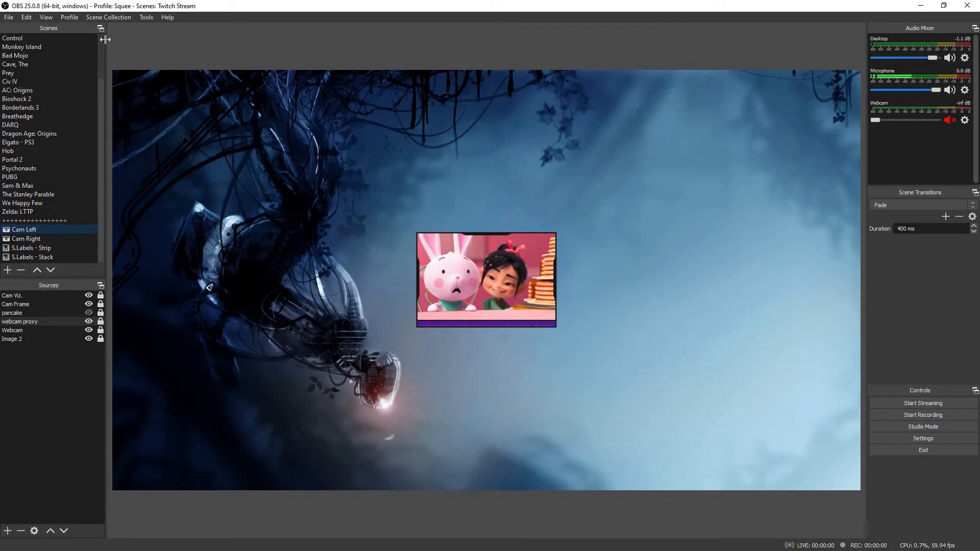
pyautogui.scroll(2, 30, 87)
pyautogui.click(30, 84)
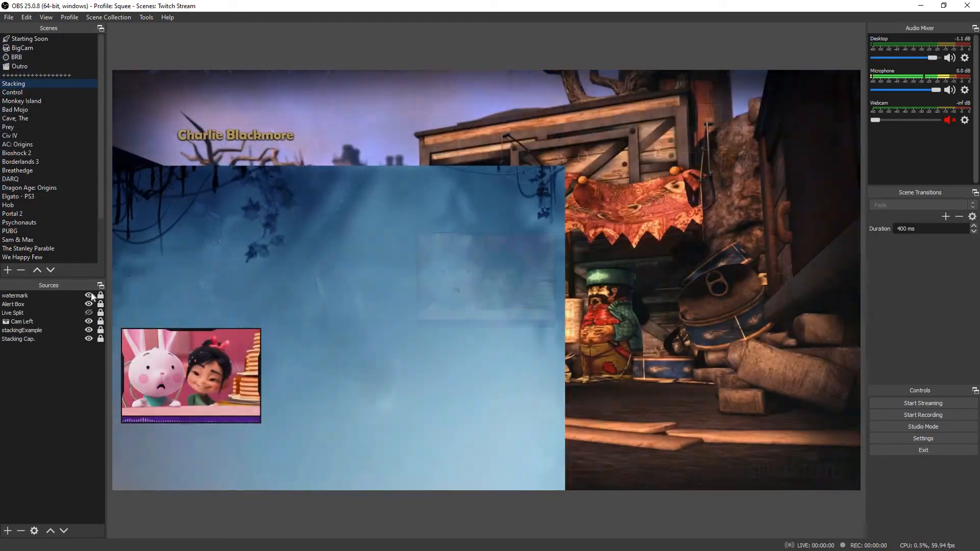
# Step: Hide the Image 2 source in both the Cam Left and Cam Right scenes
pyautogui.scroll(-2, 62, 239)
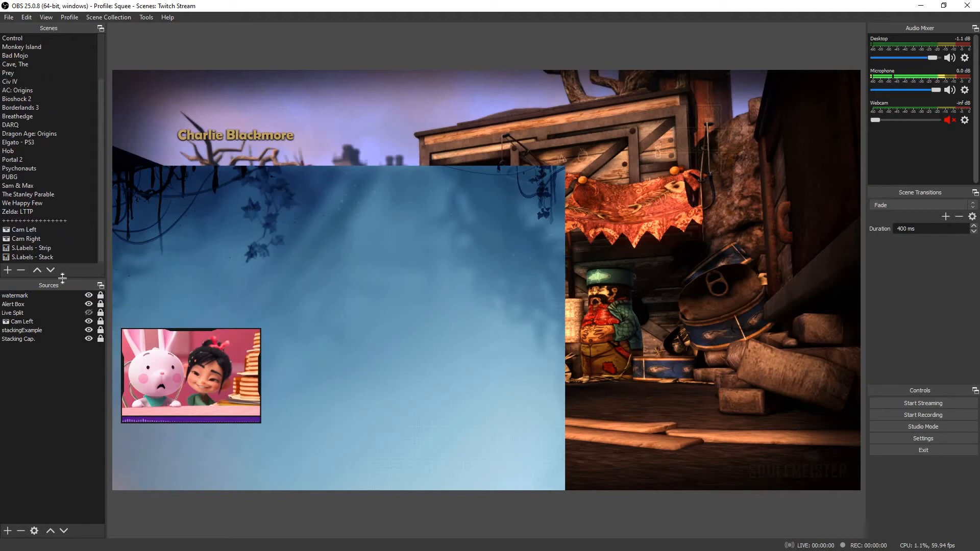
pyautogui.click(51, 230)
pyautogui.click(89, 338)
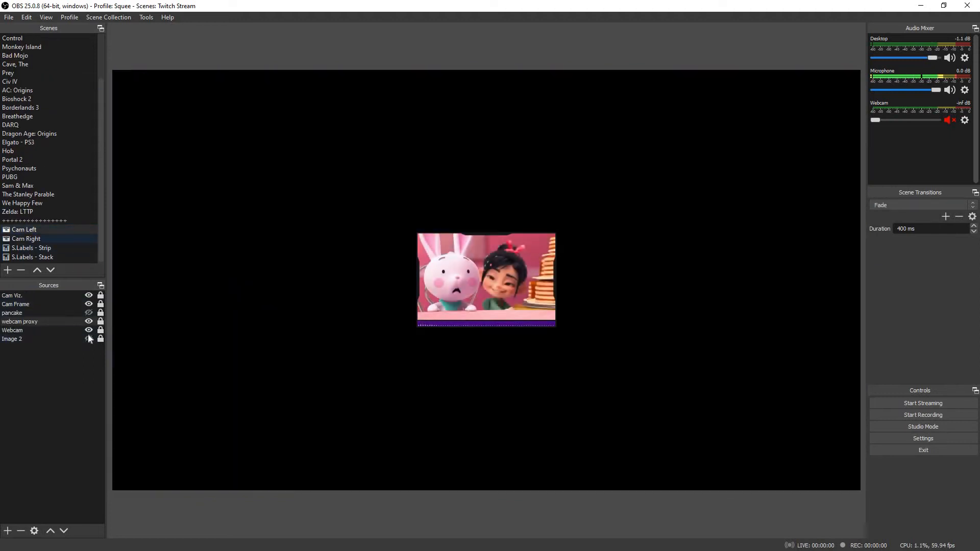
pyautogui.click(41, 239)
pyautogui.click(89, 338)
# Step: View the Stacking and Control scenes to compare their nested Cam Left and Cam Right sources
pyautogui.scroll(3, 23, 85)
pyautogui.click(23, 84)
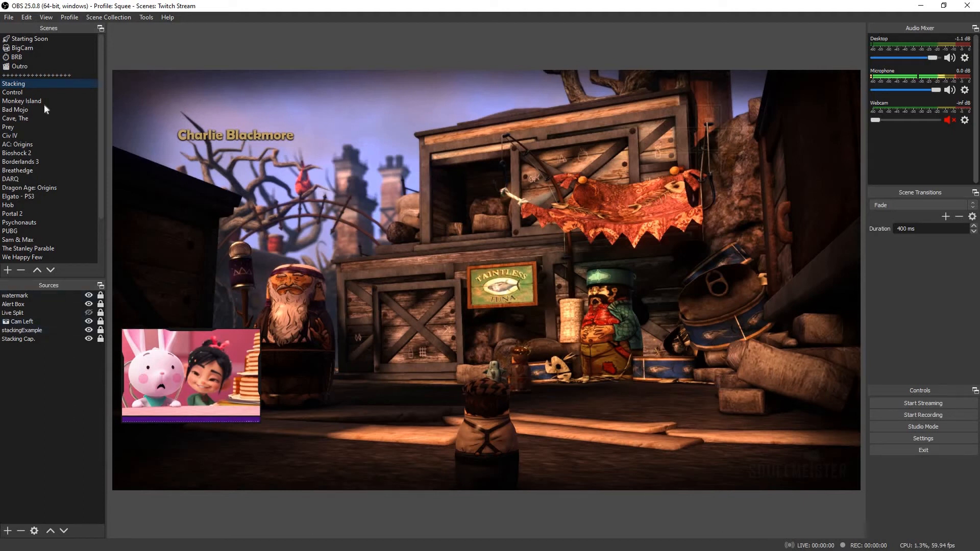
pyautogui.press('Down')
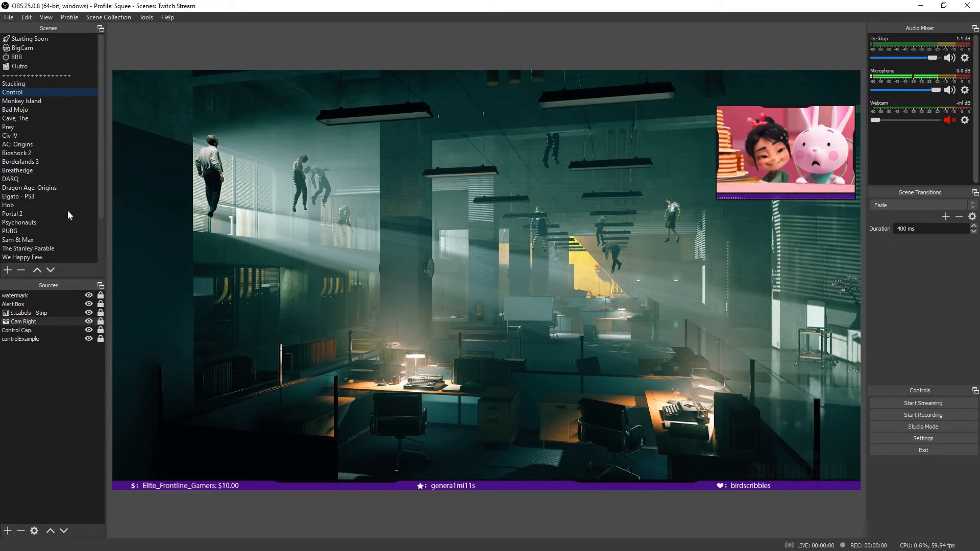
# Step: Go to the Cam Left scene and try duplicating it, cancelling the prompt for the new scene's name
pyautogui.scroll(-2, 39, 231)
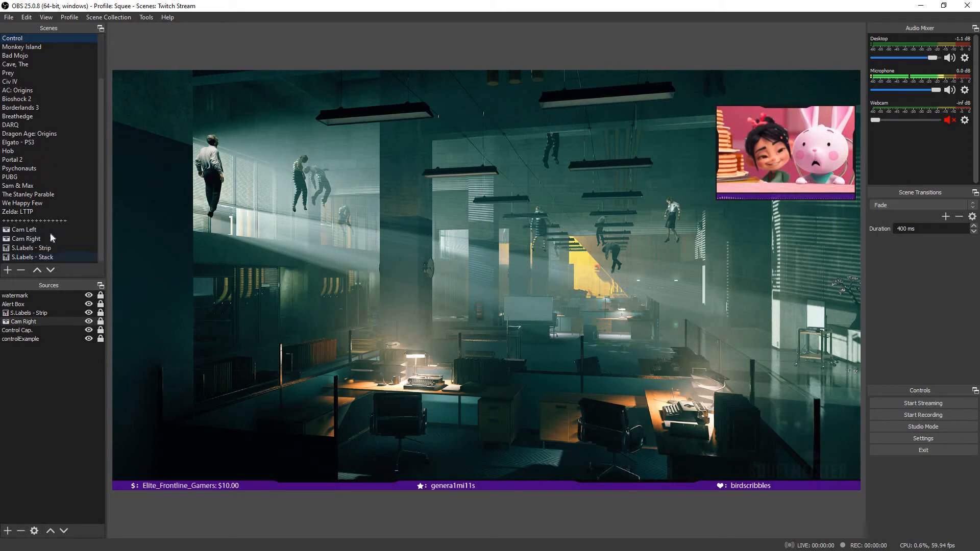
pyautogui.click(39, 229)
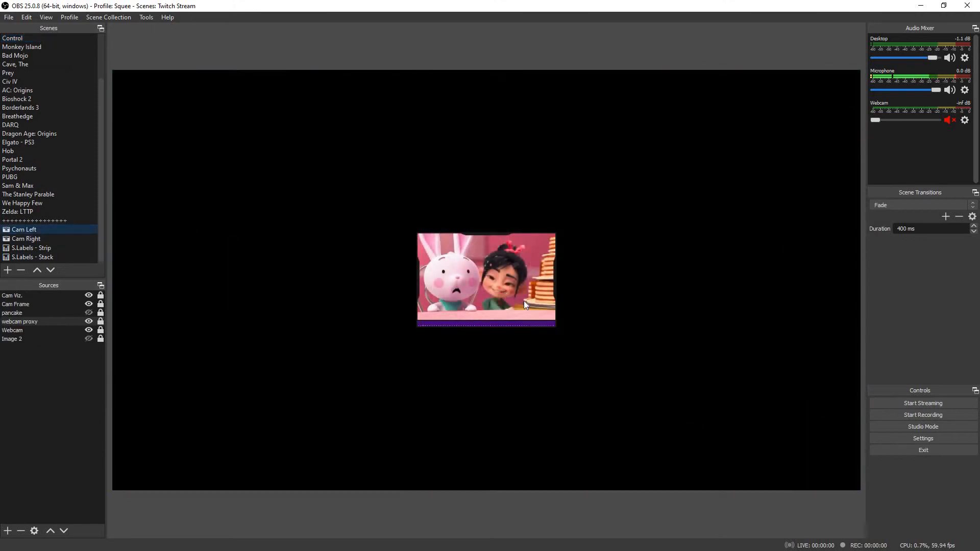
pyautogui.rightClick(37, 229)
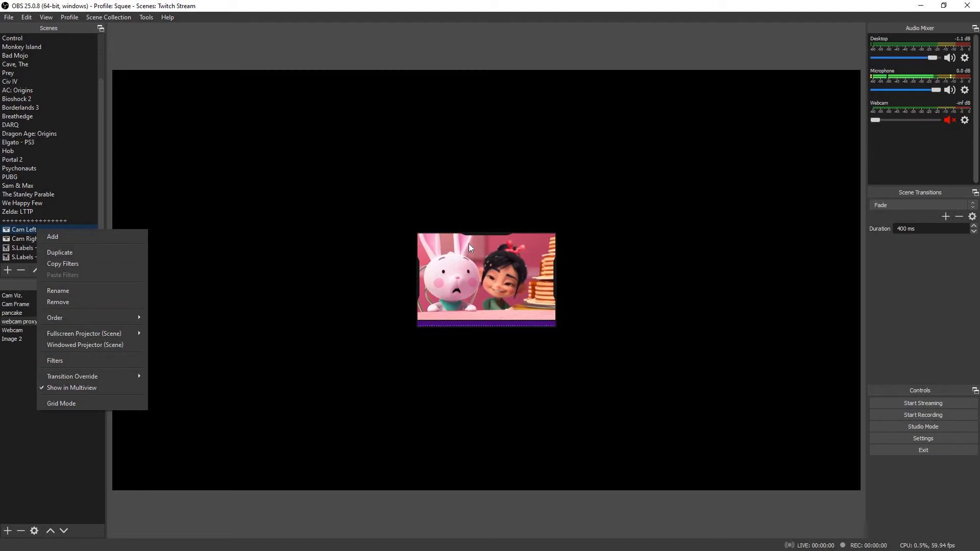
pyautogui.click(75, 253)
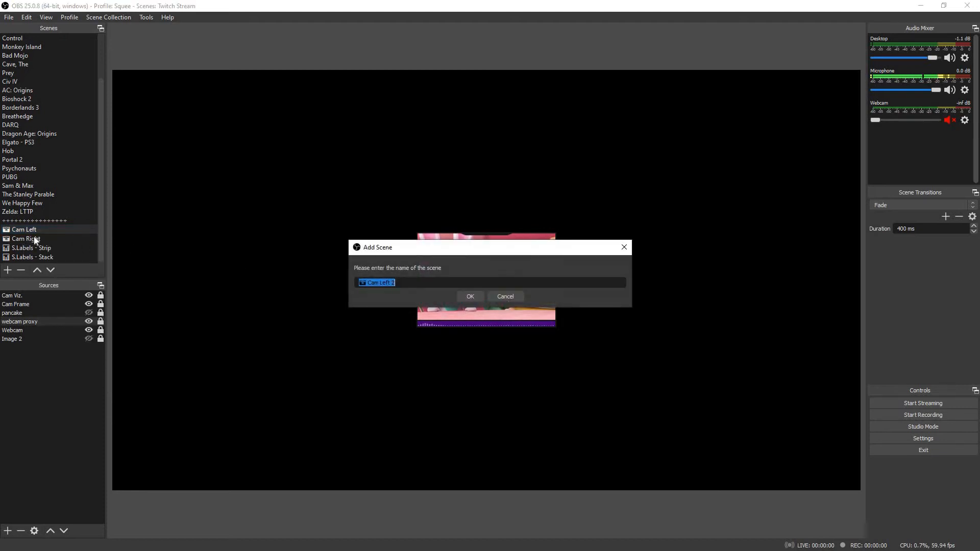
pyautogui.click(503, 296)
# Step: Go to the Cam Right scene, and hide and show its webcam proxy 2 source
pyautogui.click(34, 239)
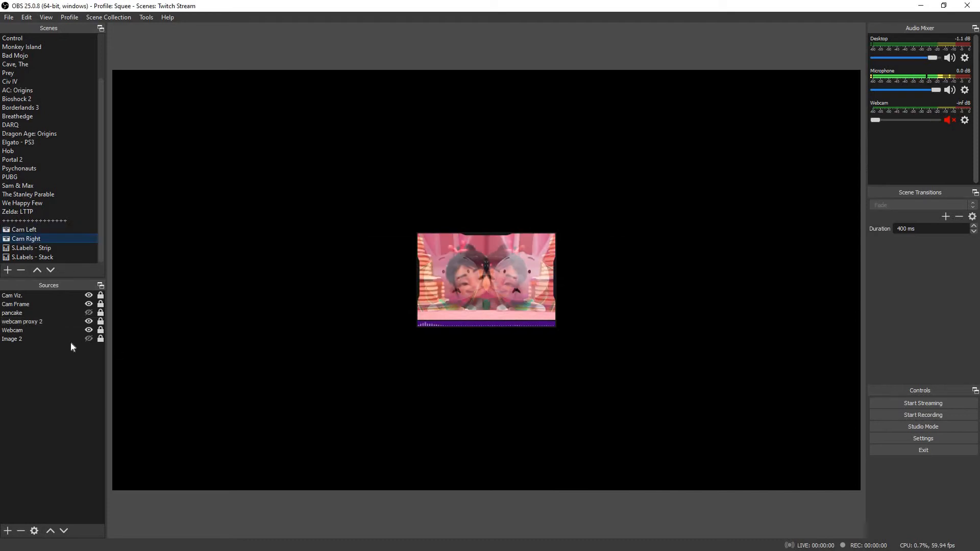
pyautogui.click(89, 321)
pyautogui.click(88, 321)
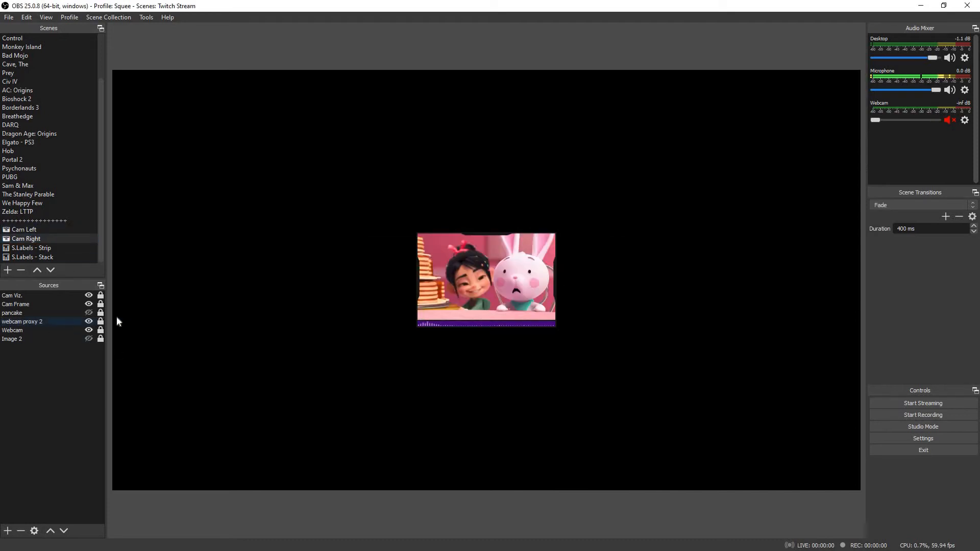
# Step: Flip the webcam proxy 2 source horizontally in the Cam Right scene, flip it back, and deselect it
pyautogui.rightClick(51, 323)
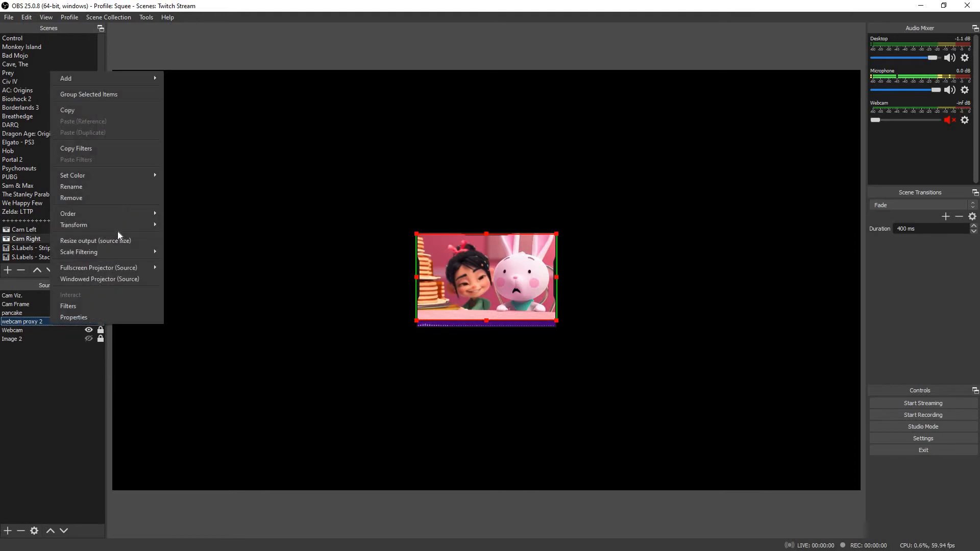
pyautogui.moveTo(119, 223)
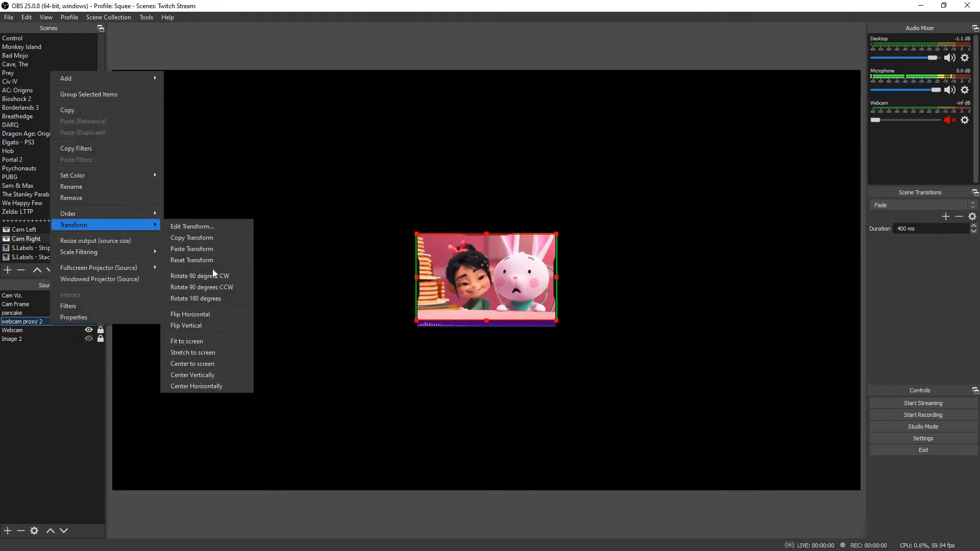
pyautogui.click(214, 314)
pyautogui.rightClick(51, 324)
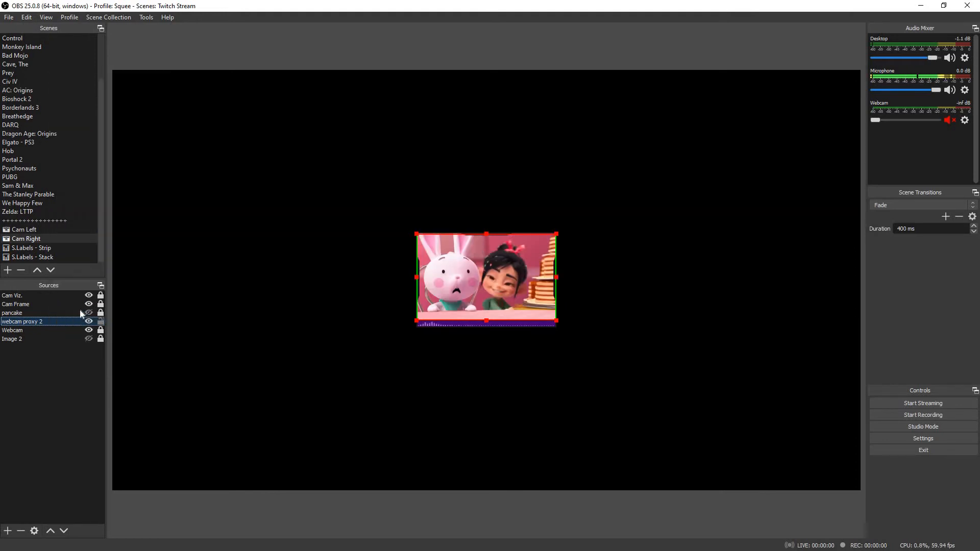
pyautogui.moveTo(153, 220)
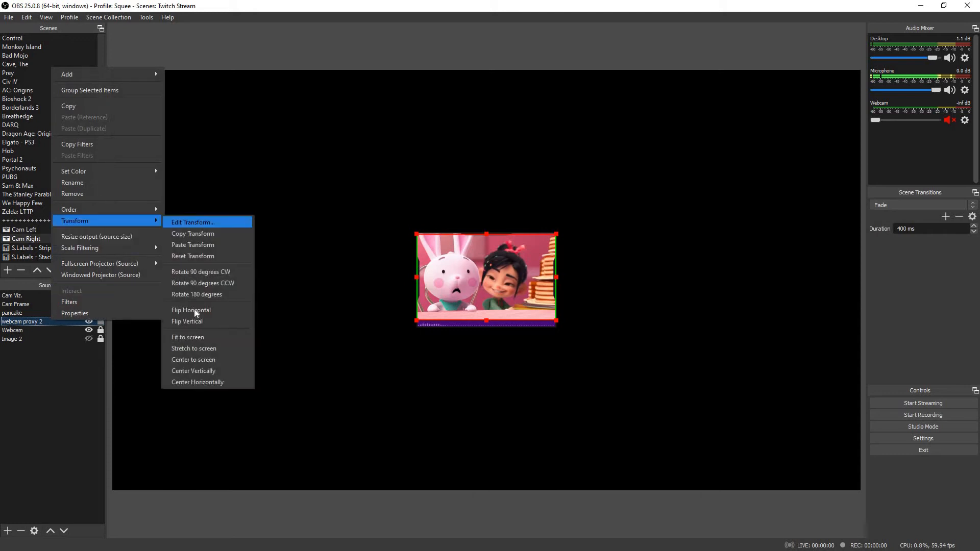
pyautogui.click(209, 310)
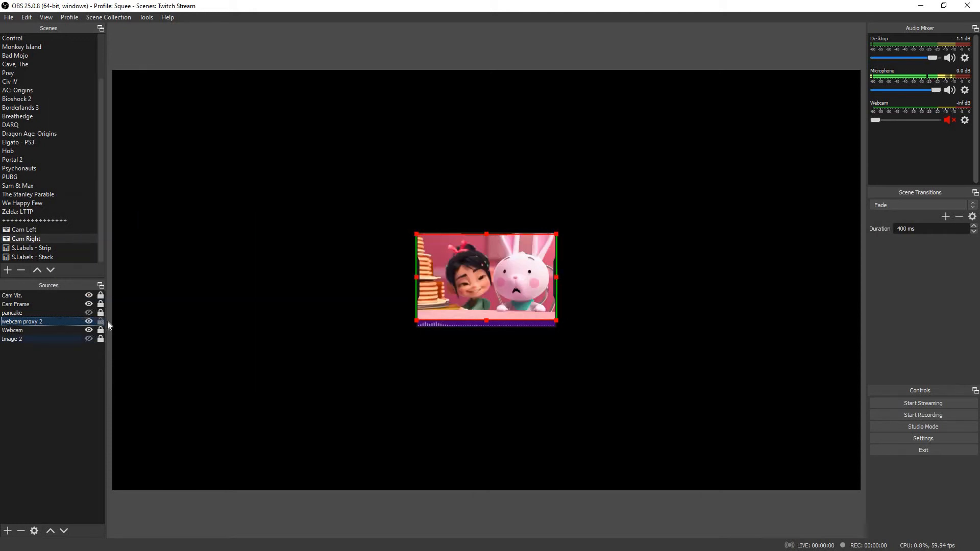
pyautogui.click(590, 306)
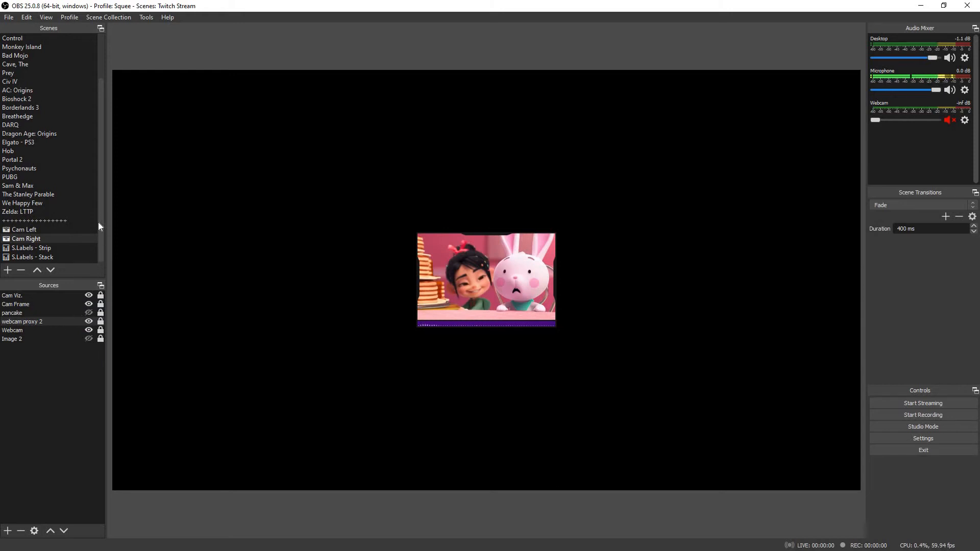
# Step: Switch back and forth between the Cam Left and Cam Right scenes to compare their mirrored webcam images
pyautogui.click(33, 230)
pyautogui.click(30, 238)
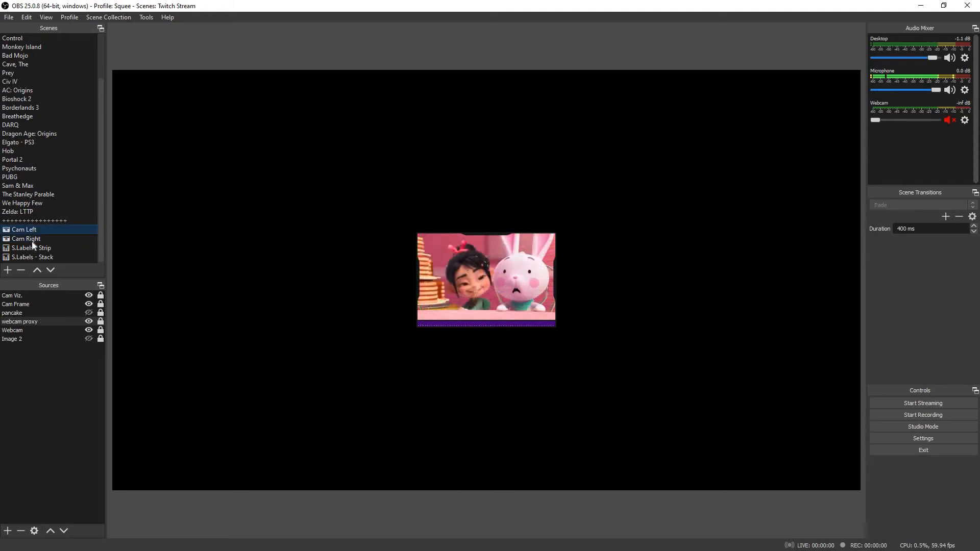
pyautogui.click(33, 230)
pyautogui.click(36, 239)
pyautogui.click(37, 230)
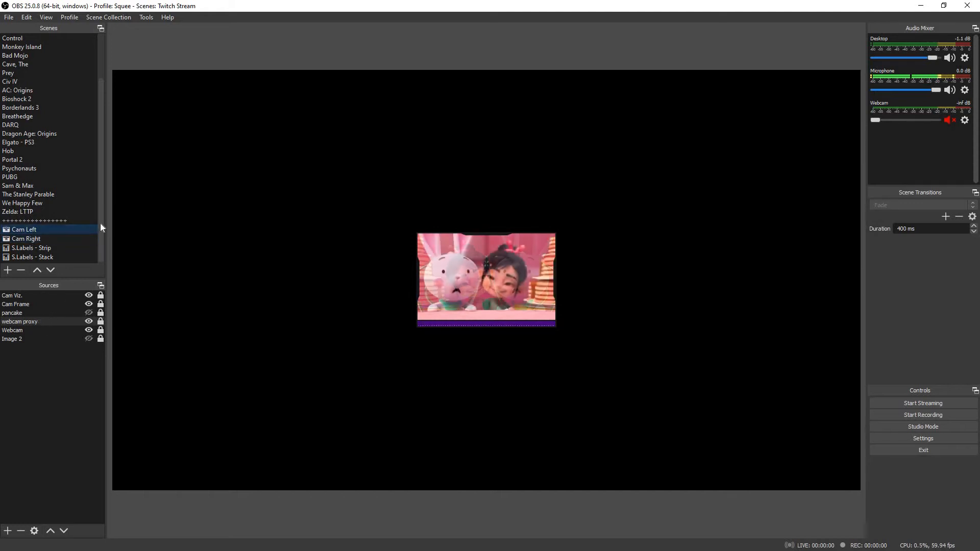
# Step: View the Stacking and Control scenes, and bring up the Duplicate option for each of them
pyautogui.scroll(2, 28, 78)
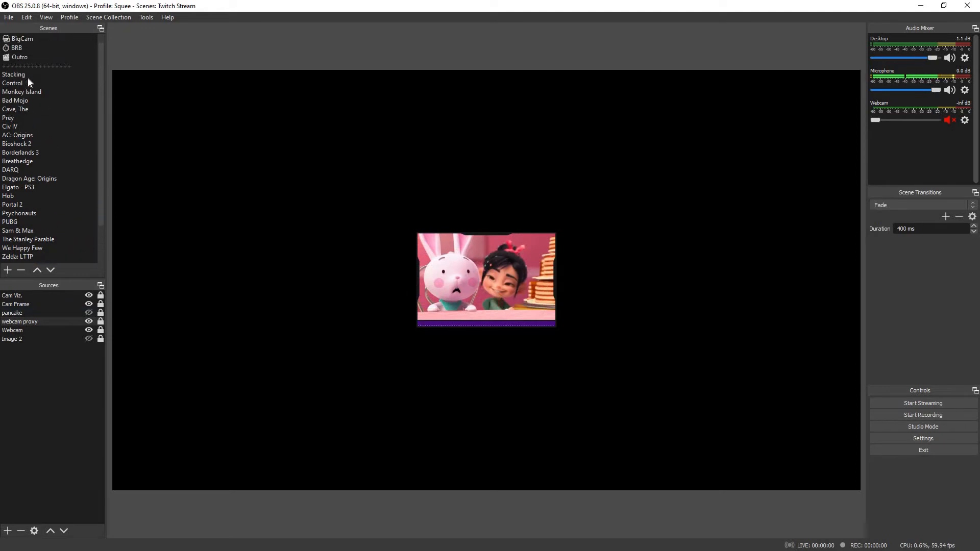
pyautogui.click(27, 76)
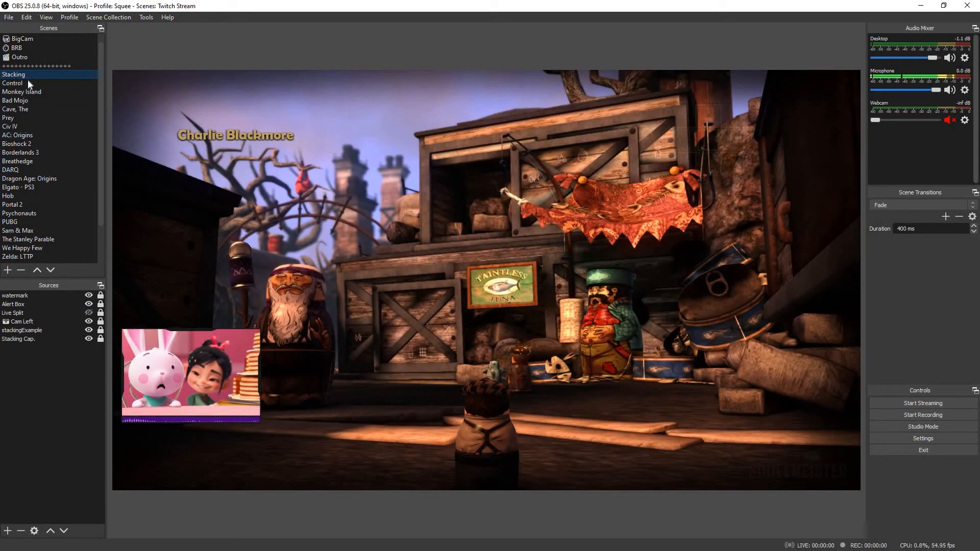
pyautogui.rightClick(30, 75)
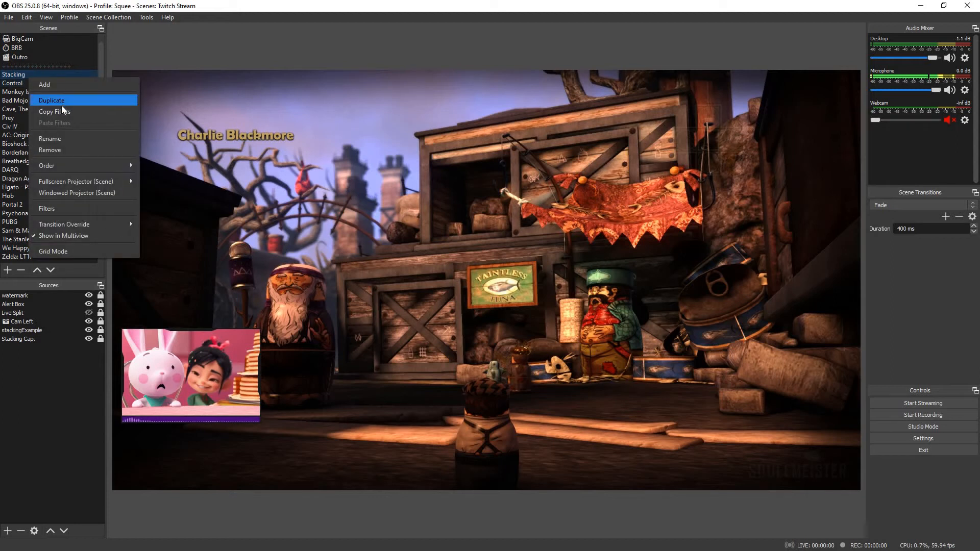
pyautogui.click(23, 84)
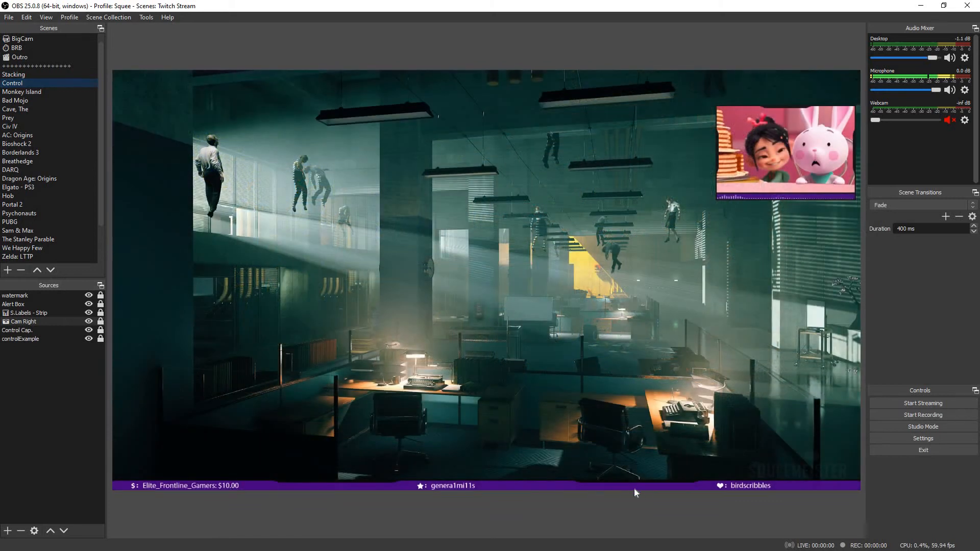
pyautogui.moveTo(634, 488); pyautogui.dragTo(588, 482)
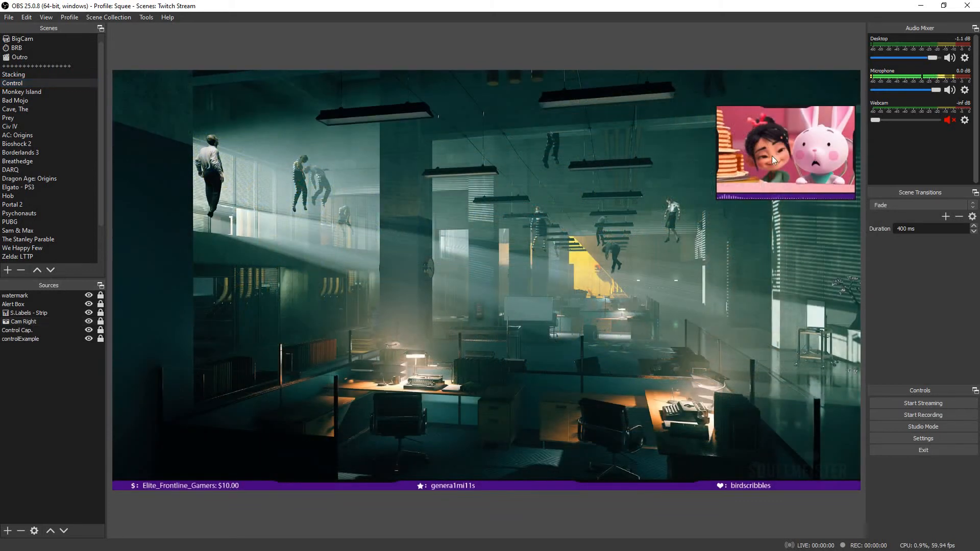
pyautogui.rightClick(20, 86)
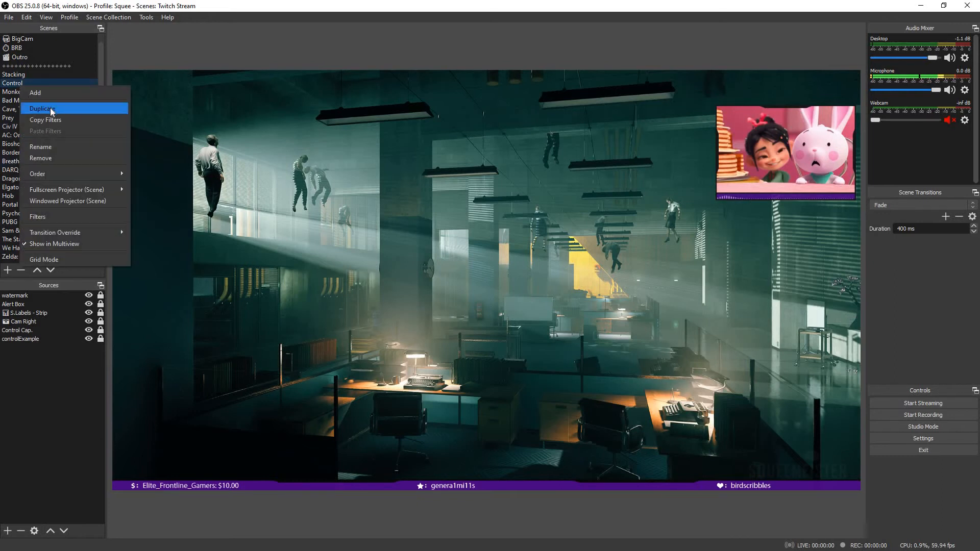
# Step: Examine the Control scene's sources, including the Control Cap. game capture and the nested S.Labels - Strip and Cam Right scenes
pyautogui.click(25, 339)
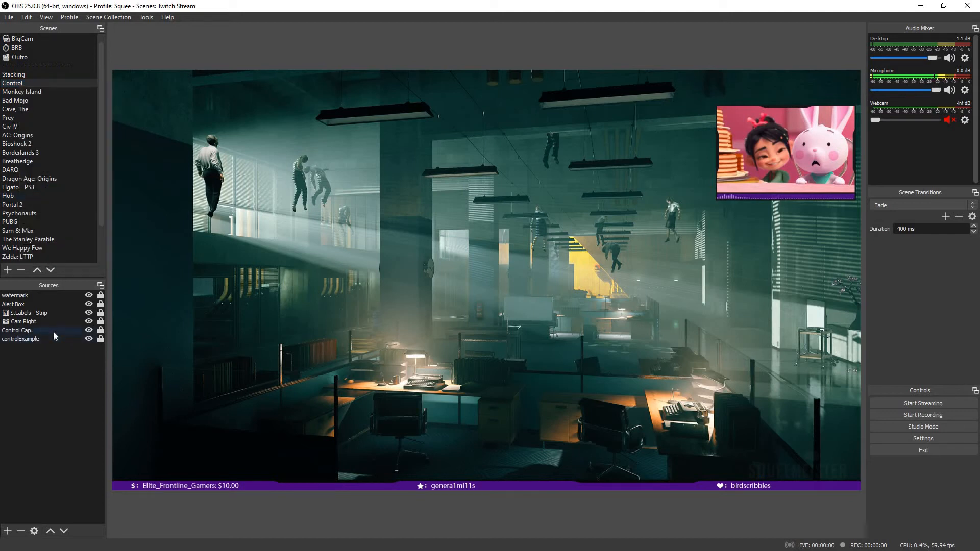
pyautogui.click(53, 330)
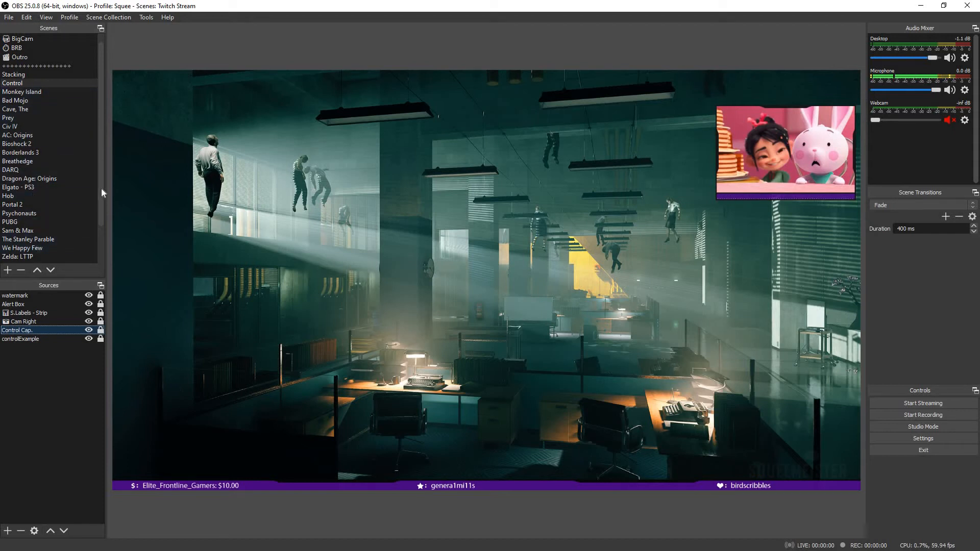
pyautogui.scroll(-2, 102, 189)
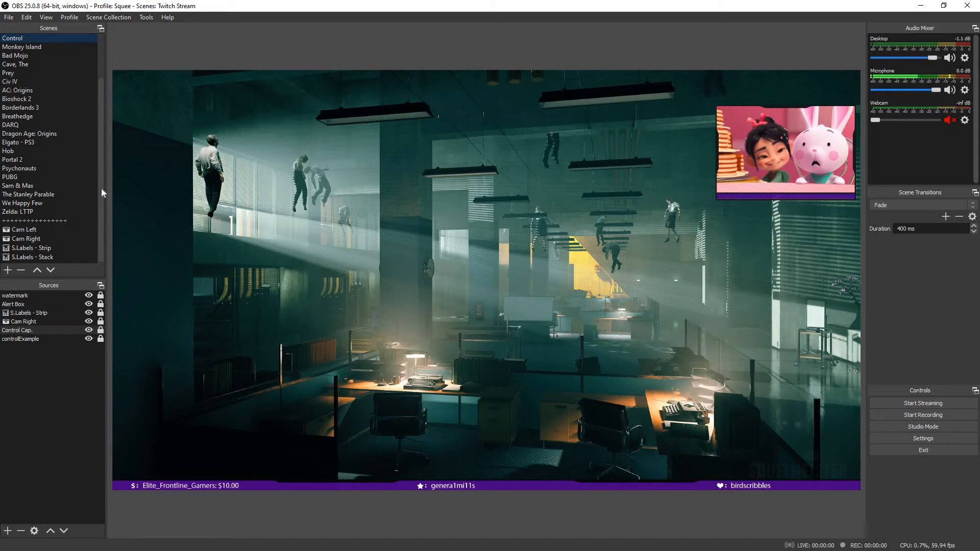
pyautogui.scroll(2, 102, 100)
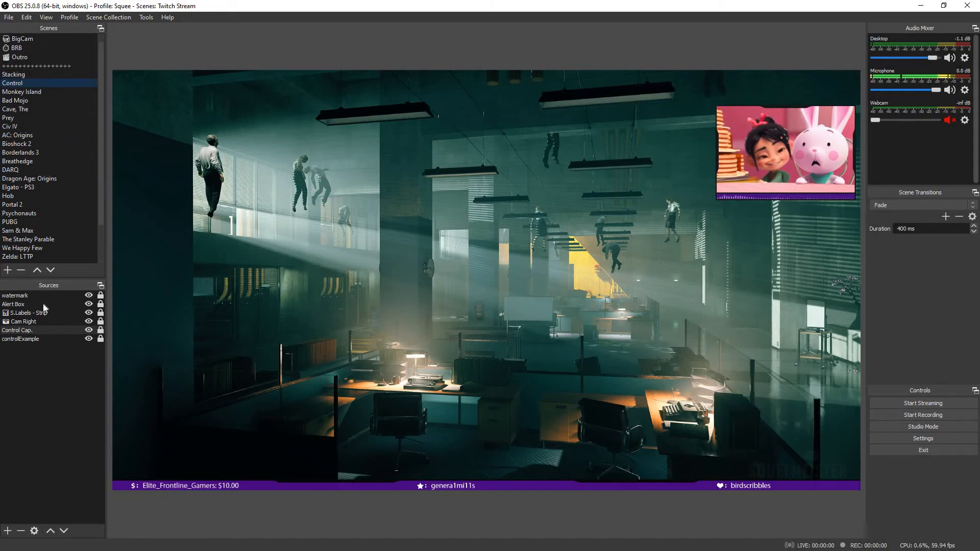
pyautogui.click(29, 330)
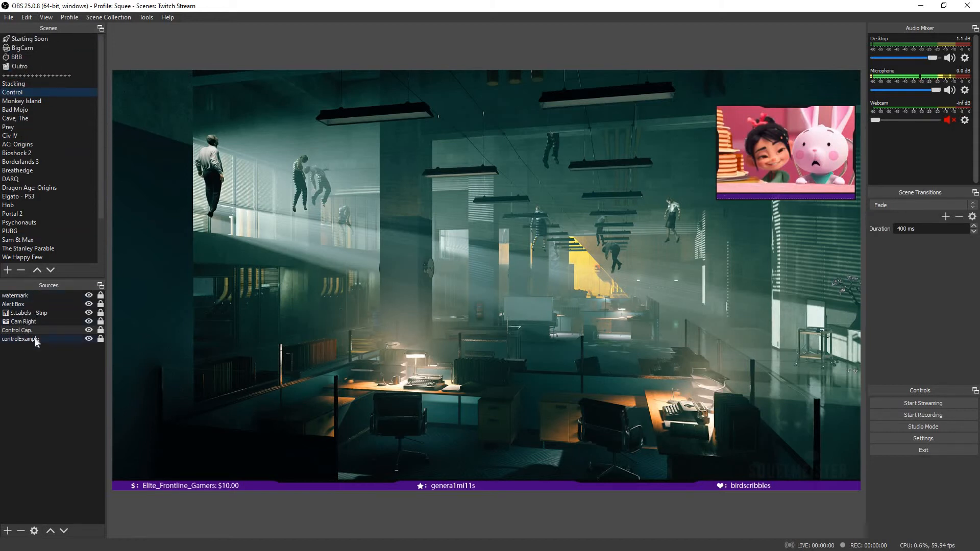
pyautogui.click(31, 313)
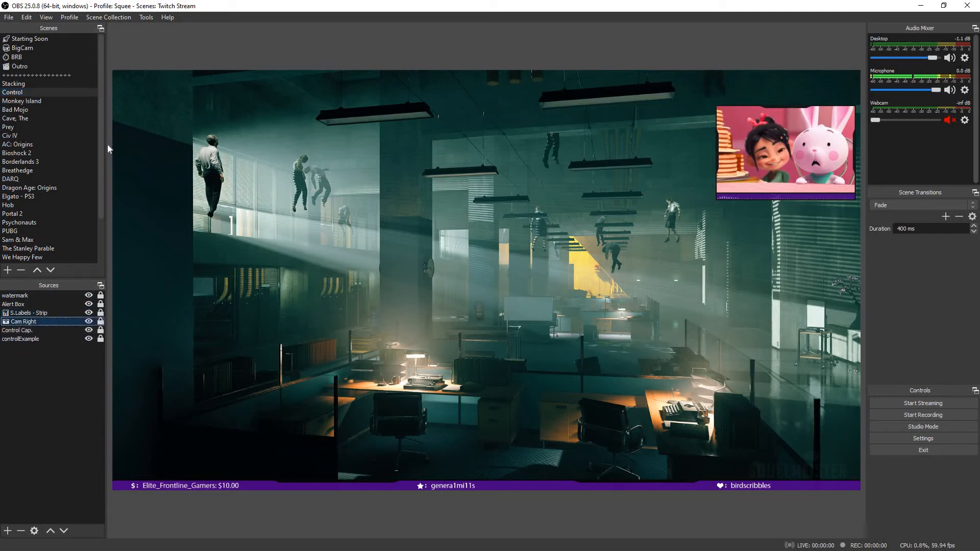
# Step: Go to the BRB scene, play the "SunnYz - Adventure" video in the YouTube browser window, and return to OBS
pyautogui.click(32, 56)
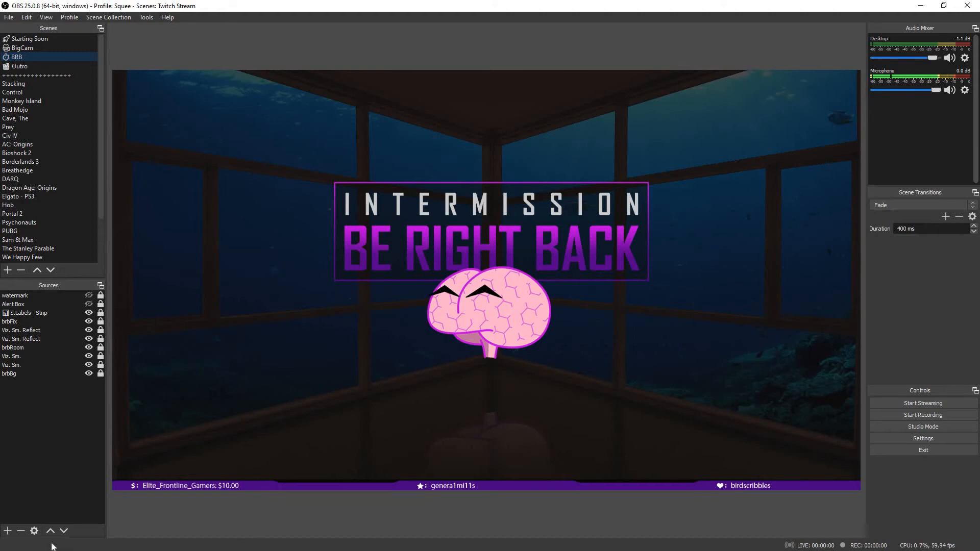
pyautogui.press('super')
pyautogui.click(144, 462)
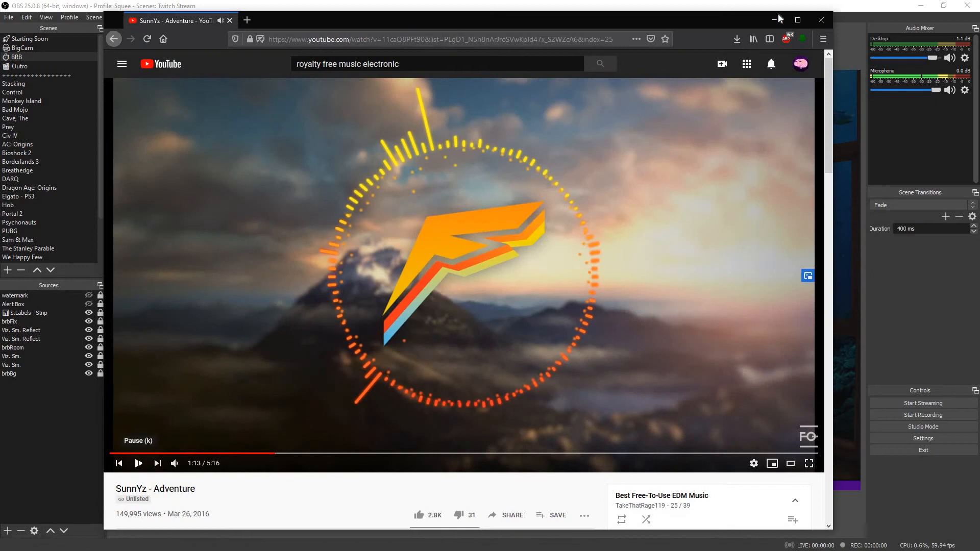
pyautogui.click(774, 20)
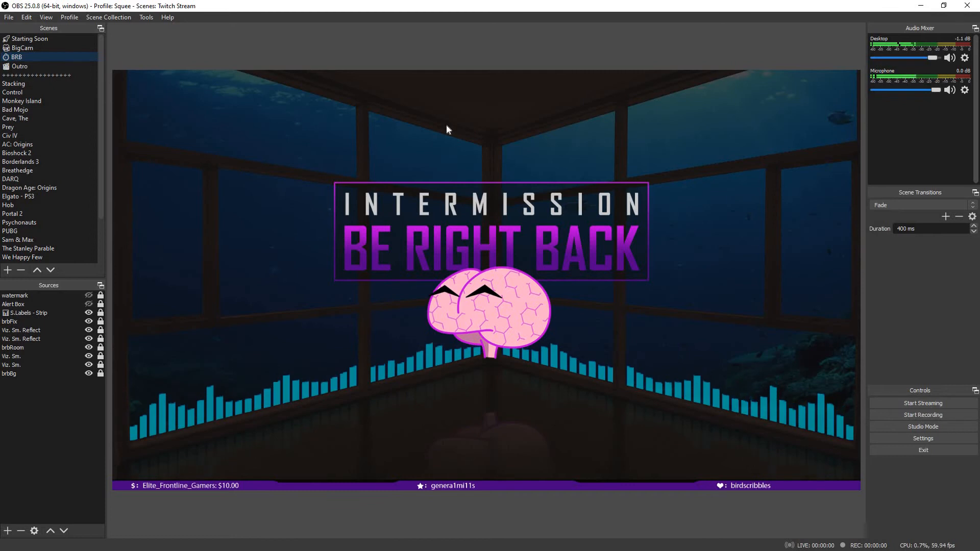
# Step: Hide and show the BRB scene's brbBg source, and replace its image with brbBgAir.jpg from the Overlays folder
pyautogui.click(89, 374)
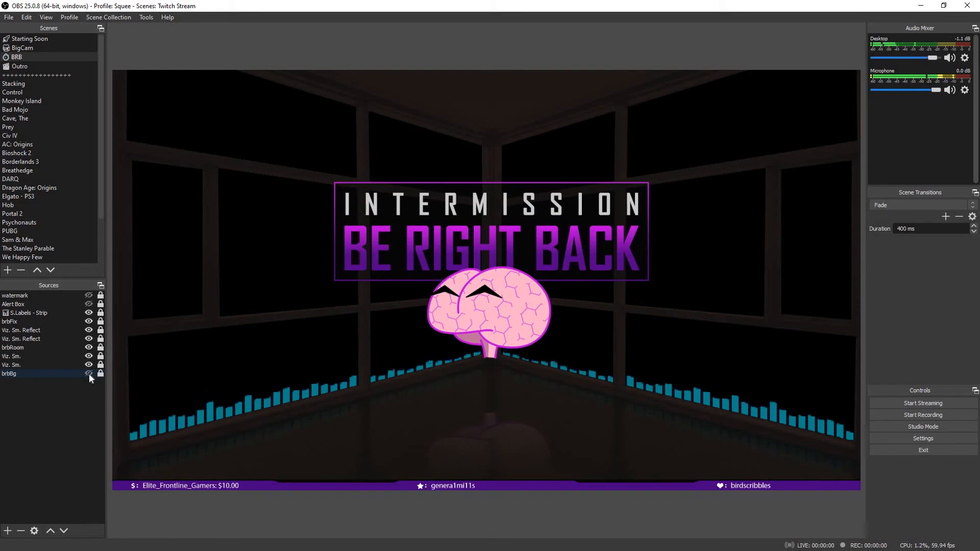
pyautogui.click(89, 373)
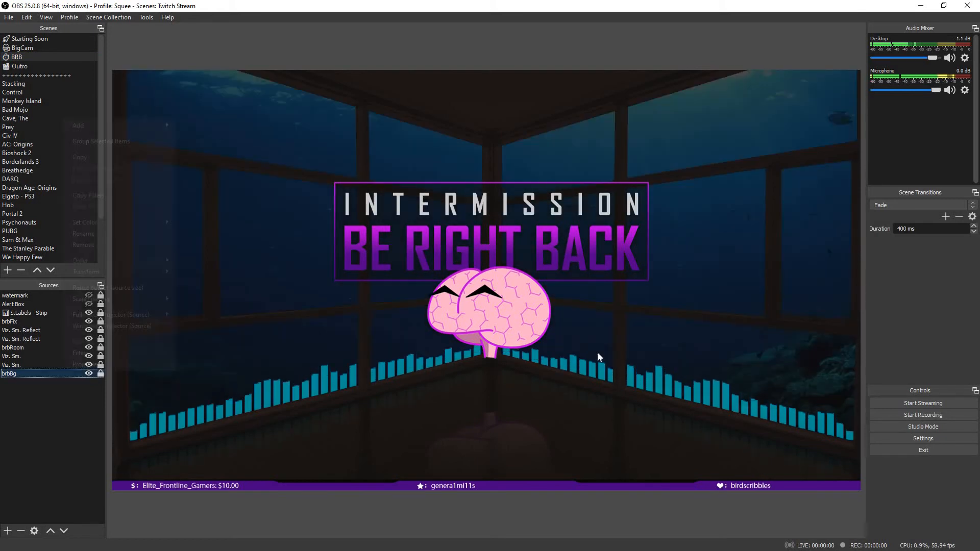
pyautogui.rightClick(64, 375)
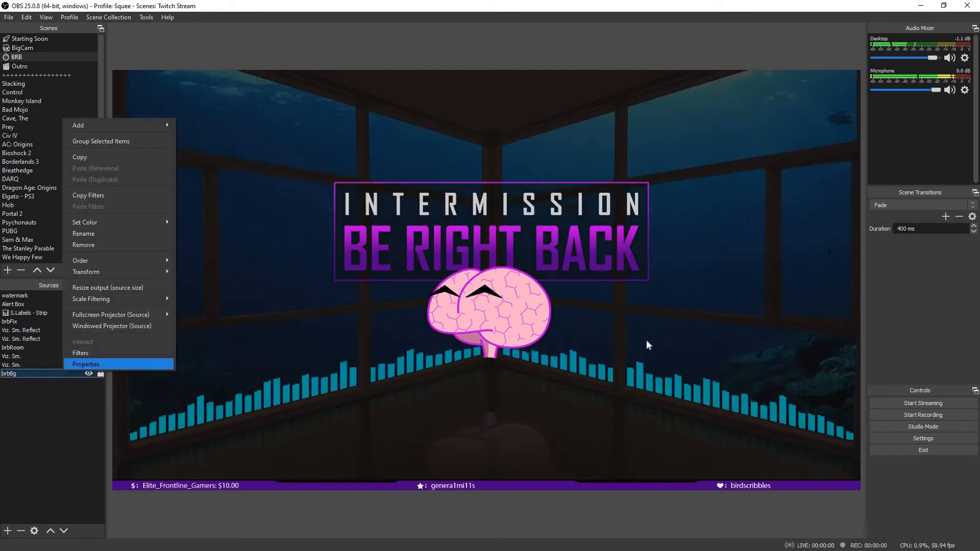
pyautogui.click(77, 365)
pyautogui.click(643, 343)
pyautogui.click(750, 219)
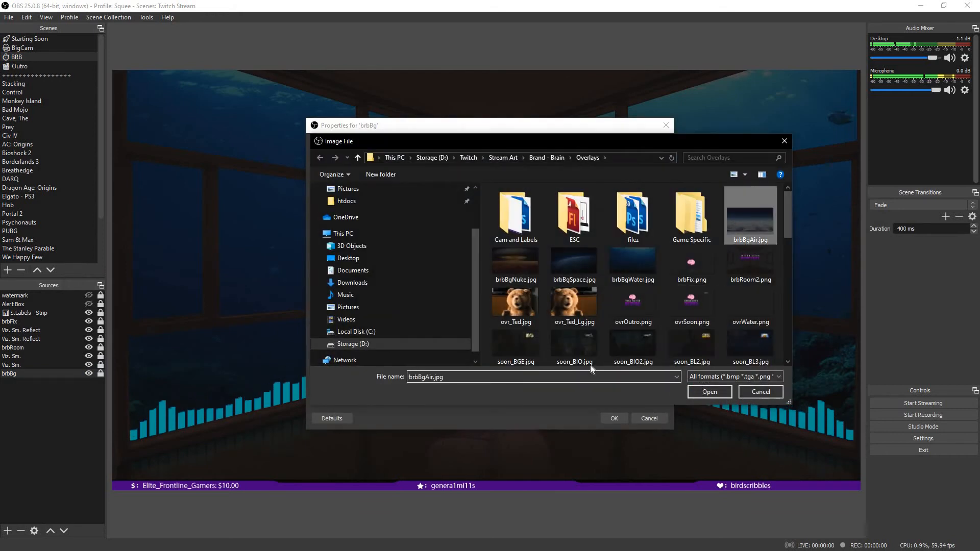
pyautogui.click(614, 419)
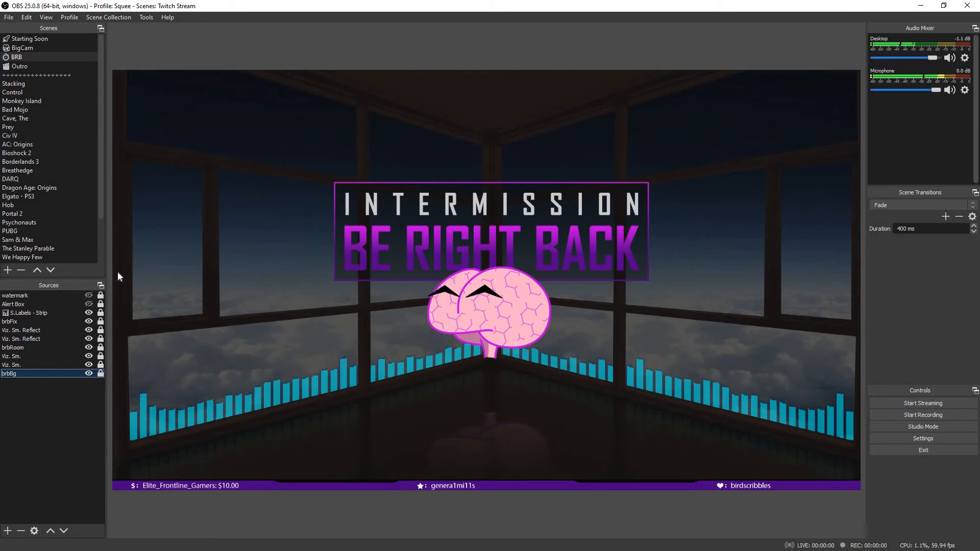
# Step: Toggle the brbRoom source off and back on to examine its layer in the BRB scene
pyautogui.click(89, 348)
pyautogui.click(89, 348)
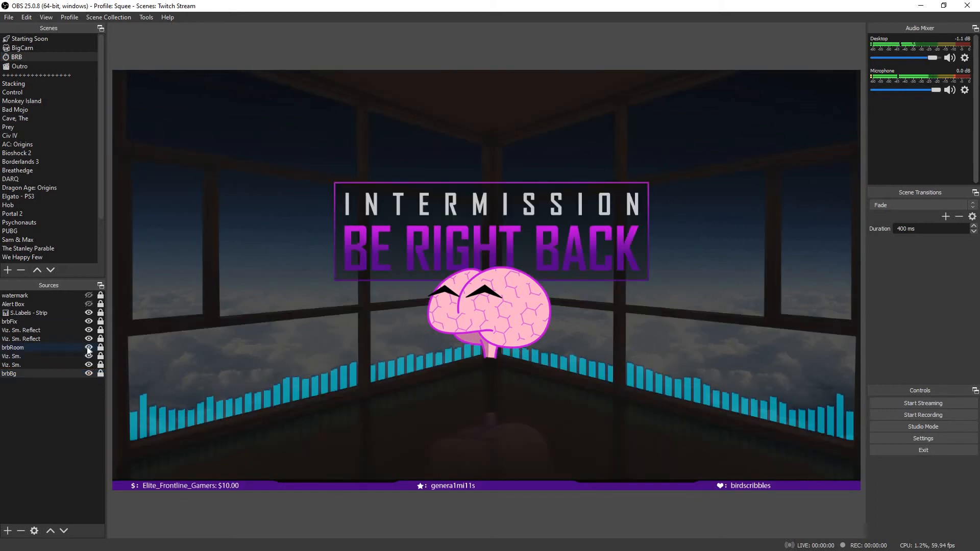
# Step: Toggle the brbRoom source's visibility to compare the BRB scene with and without the room, leaving it hidden
pyautogui.click(89, 349)
pyautogui.click(89, 349)
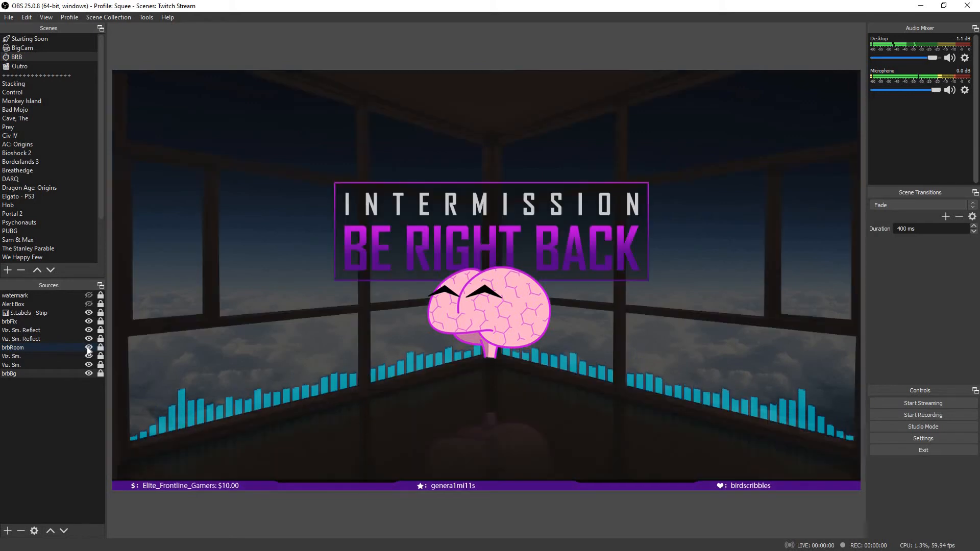
pyautogui.click(88, 349)
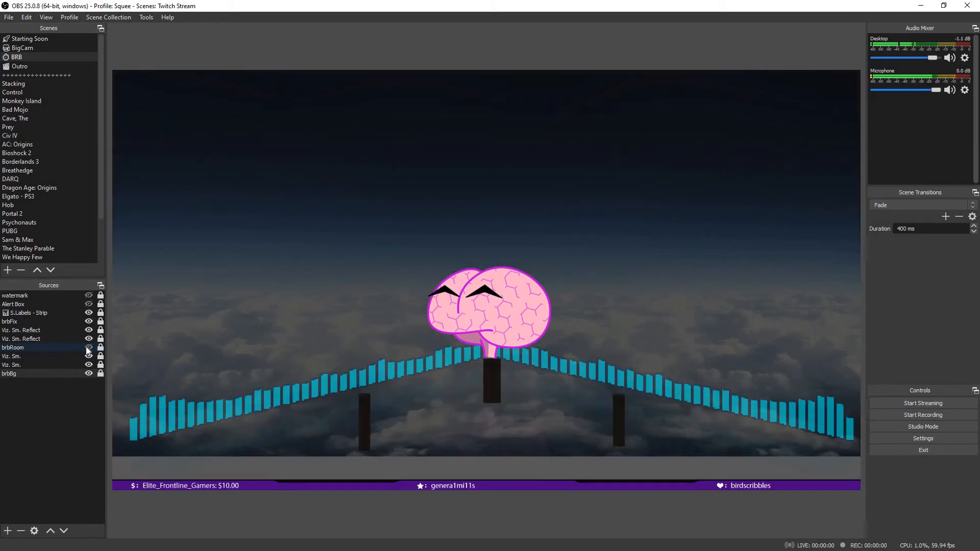
pyautogui.click(89, 348)
pyautogui.click(89, 349)
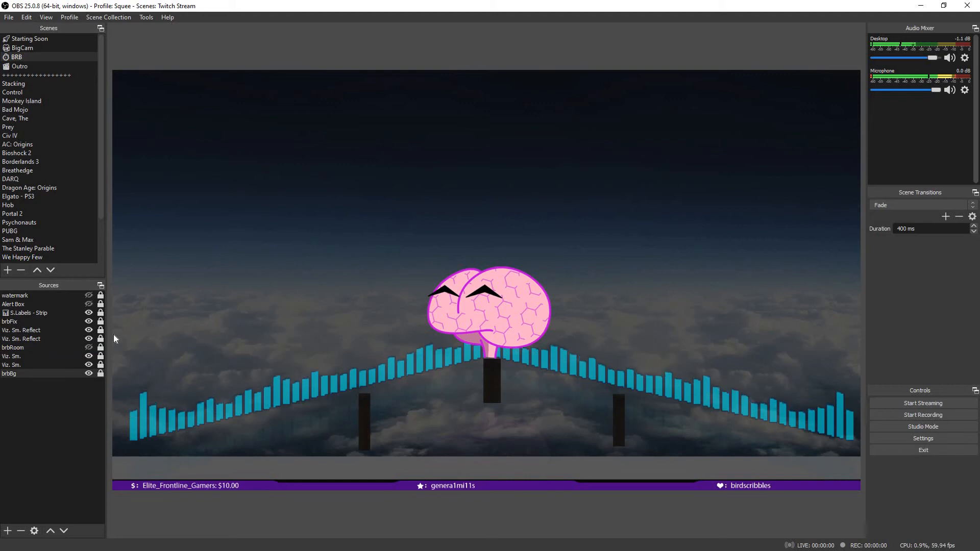
# Step: Hide and show the brbFix source in the BRB scene to examine what its layer contains
pyautogui.click(88, 322)
pyautogui.click(89, 321)
pyautogui.click(88, 321)
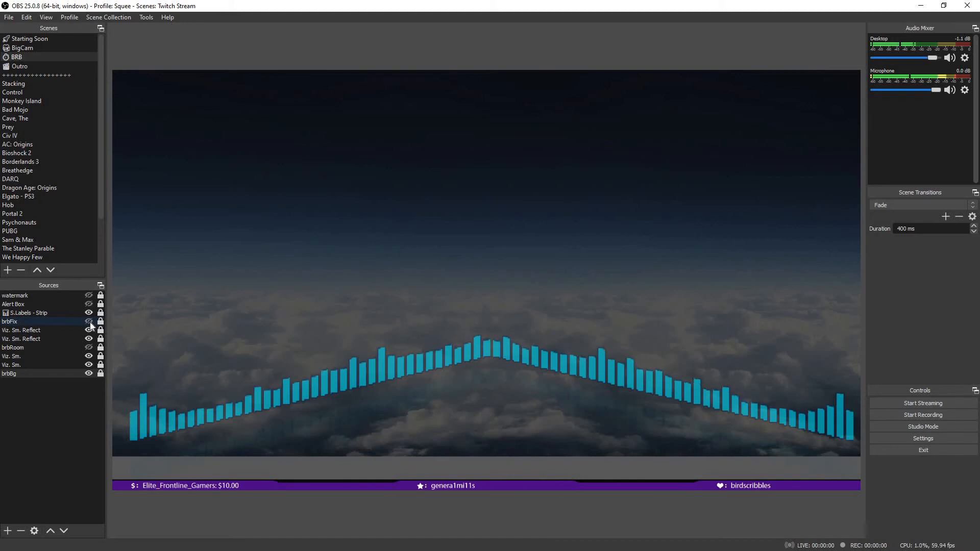
pyautogui.click(89, 322)
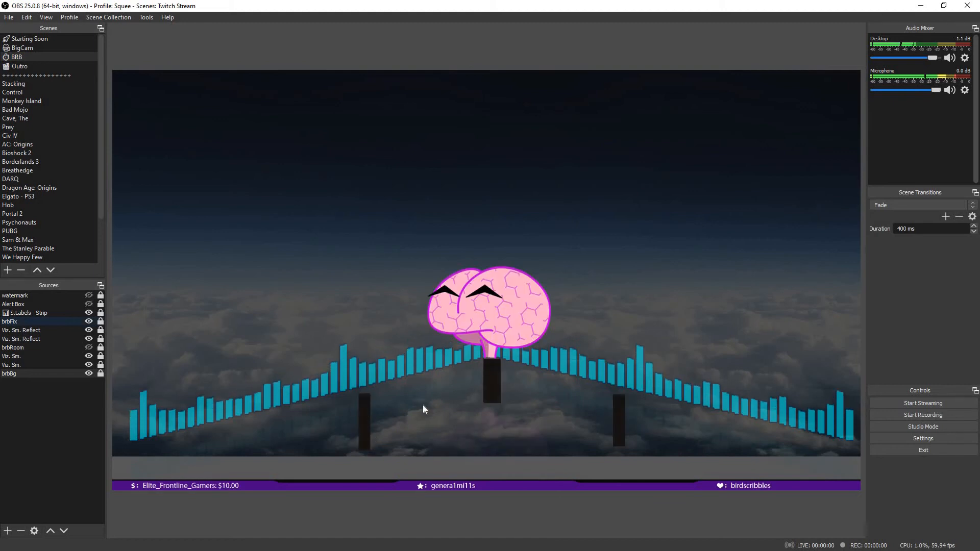
# Step: Show the brbRoom source again and toggle it to compare how it covers the visualizers, leaving it visible
pyautogui.click(88, 348)
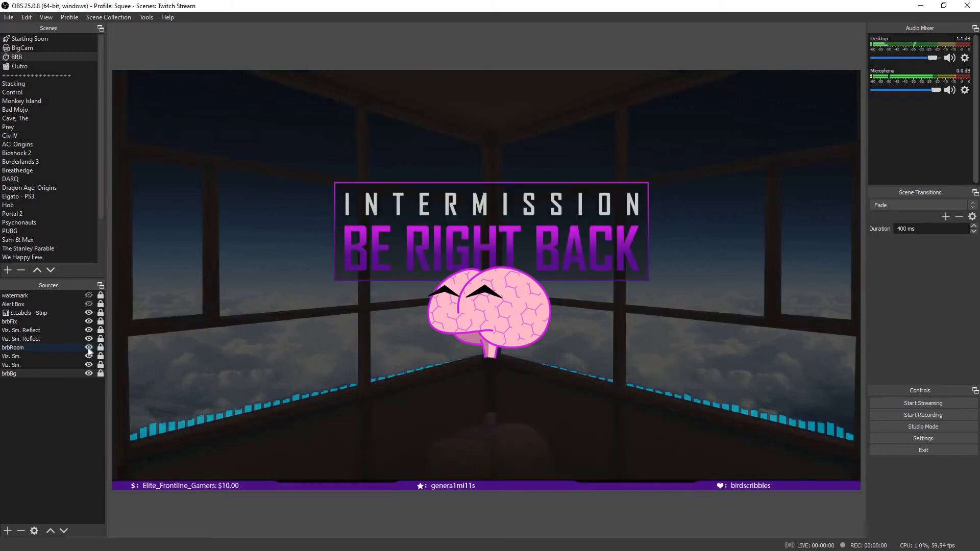
pyautogui.click(89, 348)
pyautogui.click(89, 349)
pyautogui.click(89, 348)
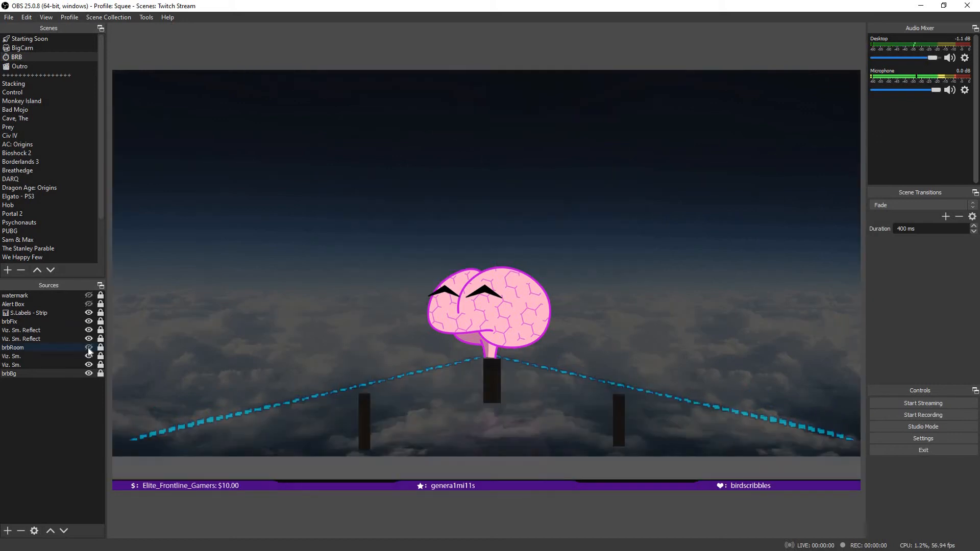
pyautogui.click(89, 348)
pyautogui.click(89, 348)
pyautogui.click(89, 348)
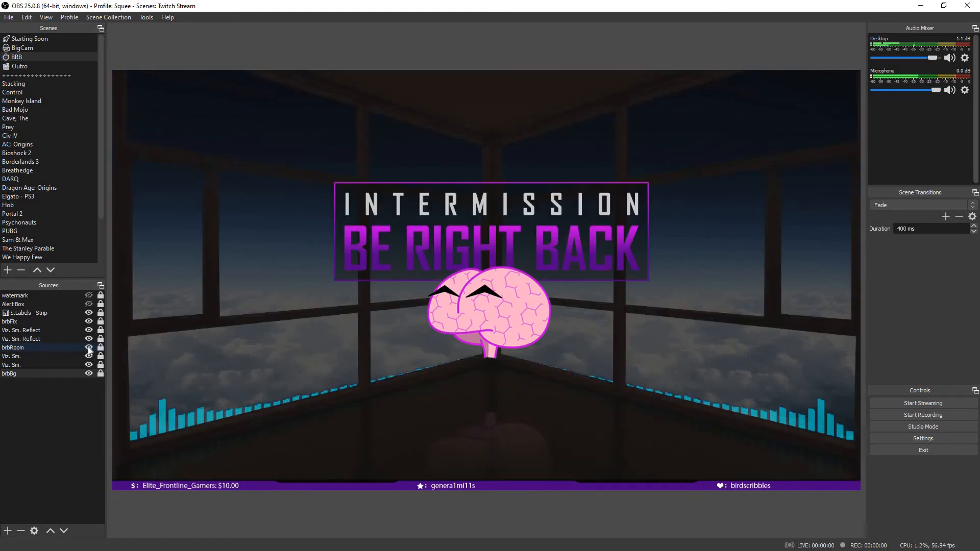
pyautogui.click(89, 348)
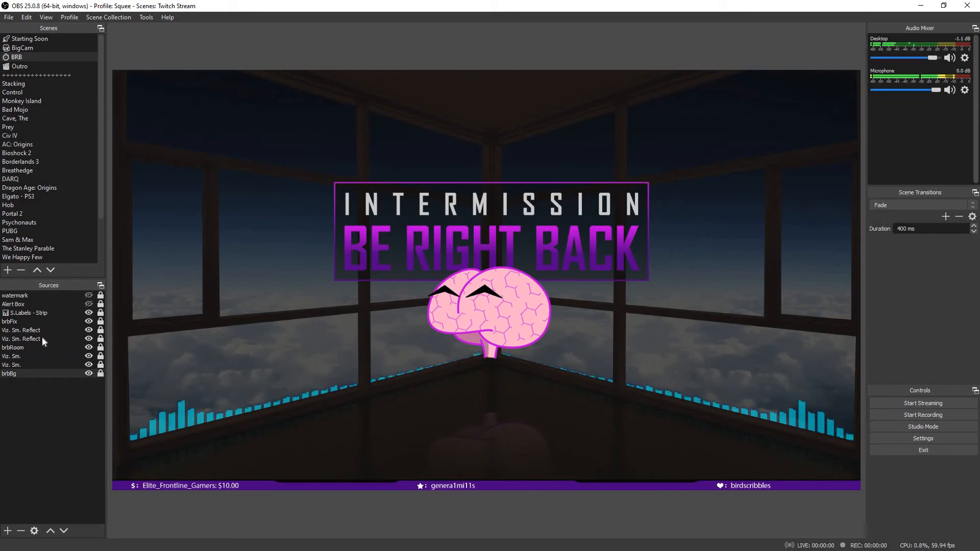
# Step: Toggle the upper Viz. Sm. source and then brbFix off and back on to check their parts of the scene
pyautogui.click(88, 356)
pyautogui.click(89, 356)
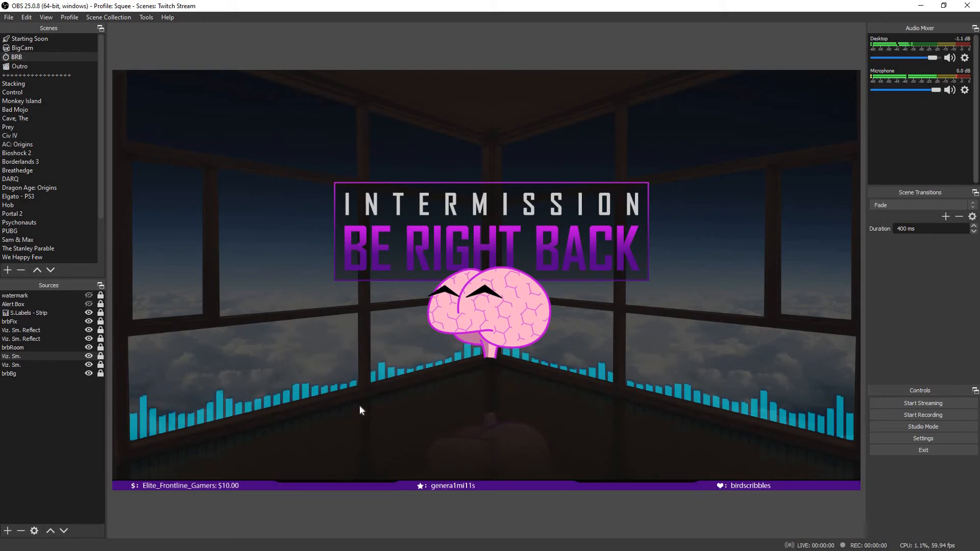
pyautogui.click(89, 321)
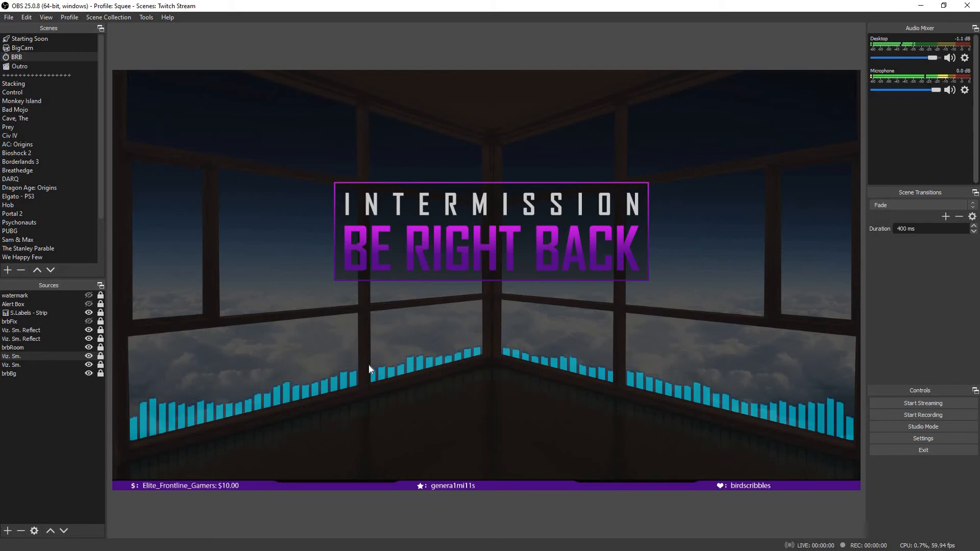
pyautogui.click(88, 322)
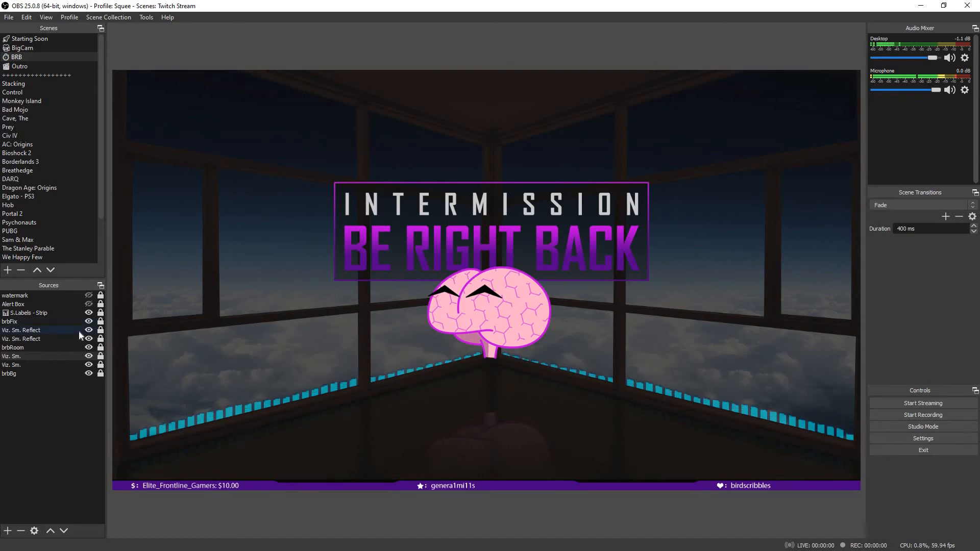
# Step: Open the filters of the upper Viz. Sm. source, examine its 3D Transform settings, and close them
pyautogui.click(58, 357)
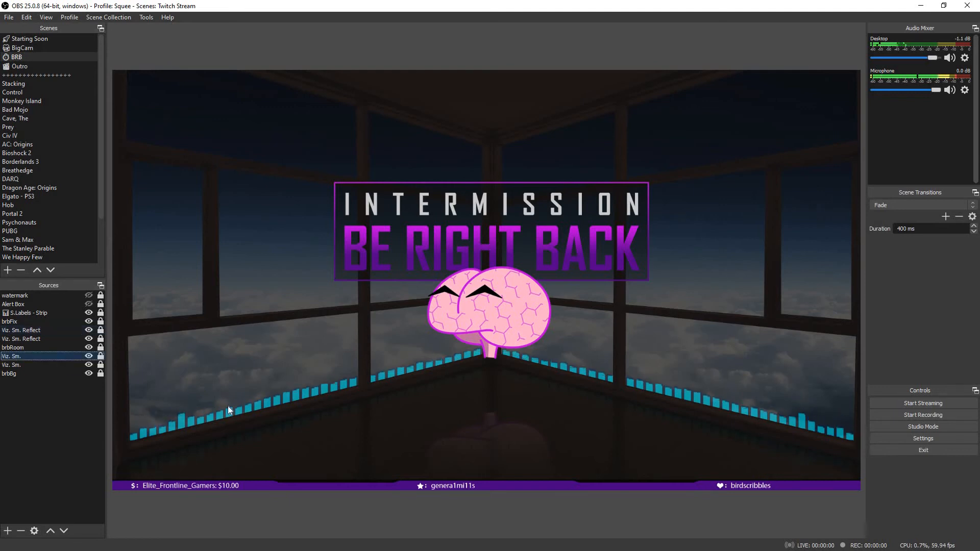
pyautogui.rightClick(34, 356)
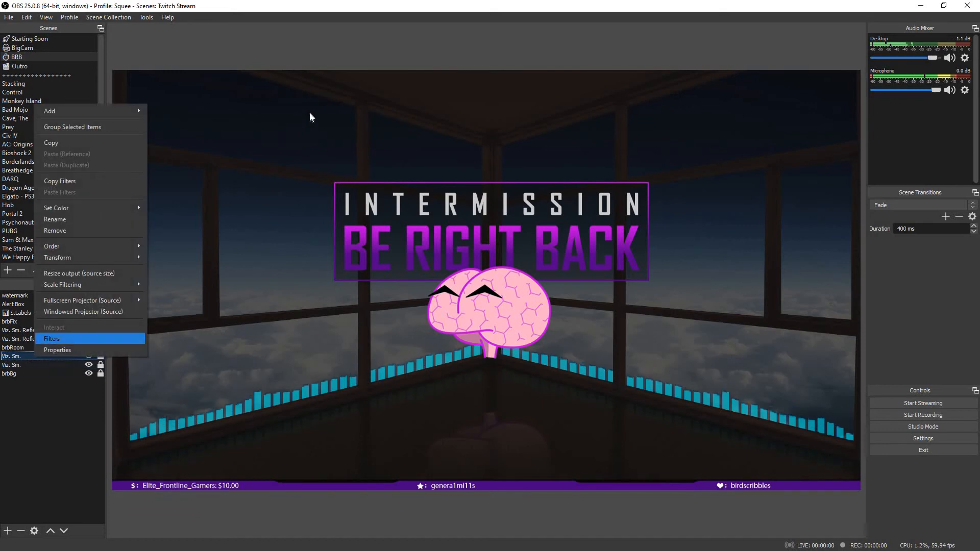
pyautogui.click(54, 338)
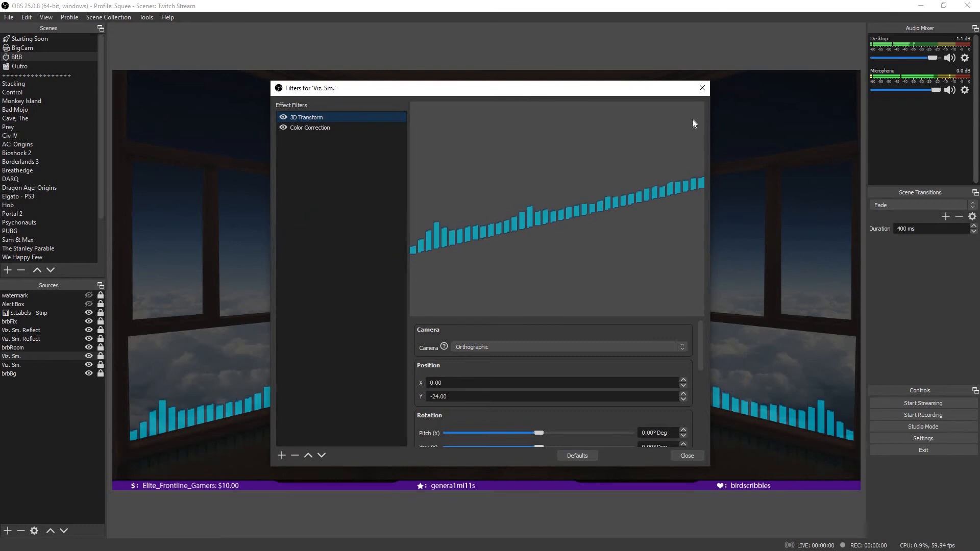
pyautogui.click(702, 88)
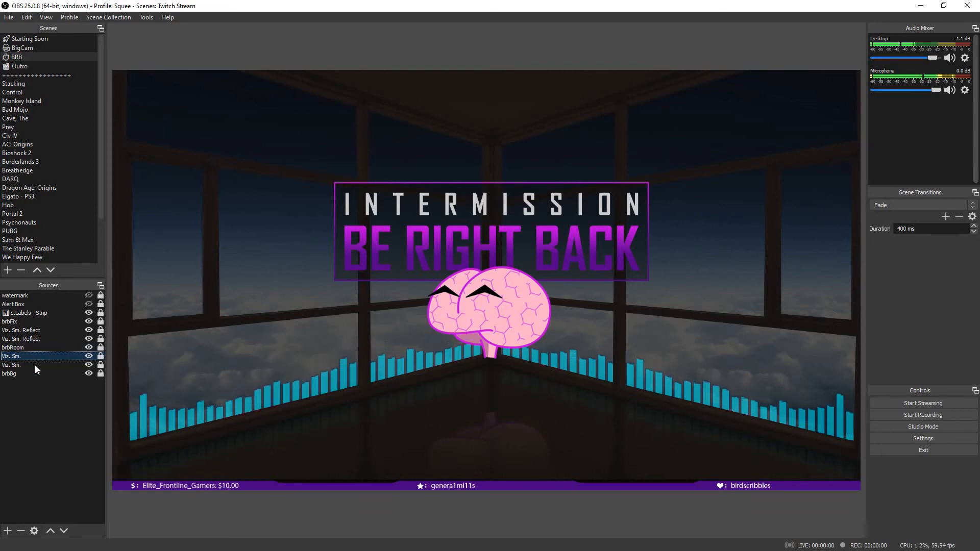
# Step: Select the lower Viz. Sm. source and the upper Viz. Sm. Reflect source to examine the mirrored and reflected visualizers
pyautogui.press('Down')
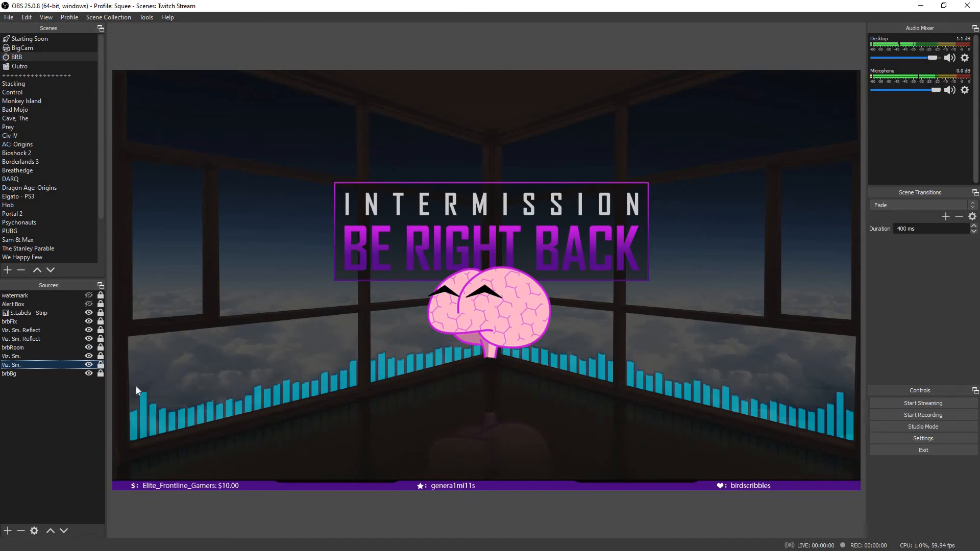
pyautogui.click(43, 330)
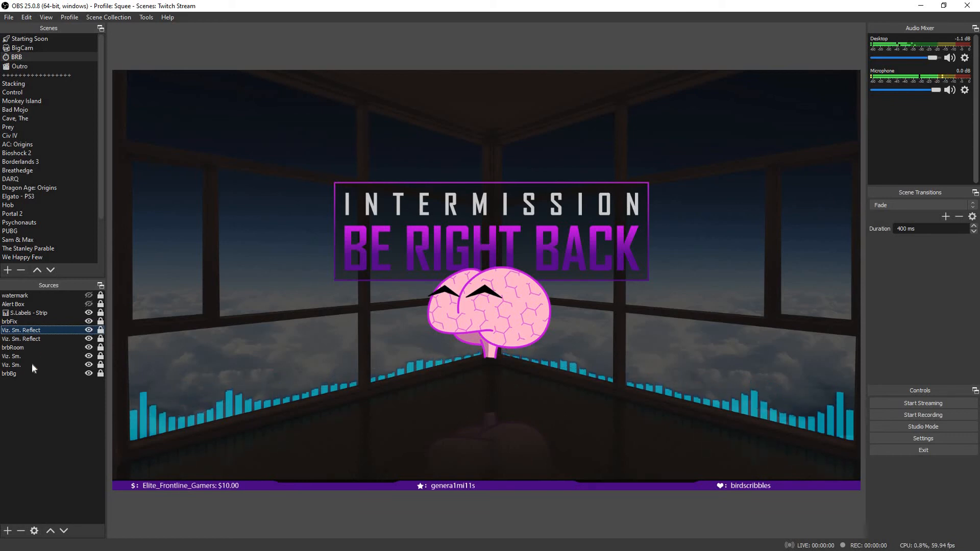
pyautogui.click(36, 330)
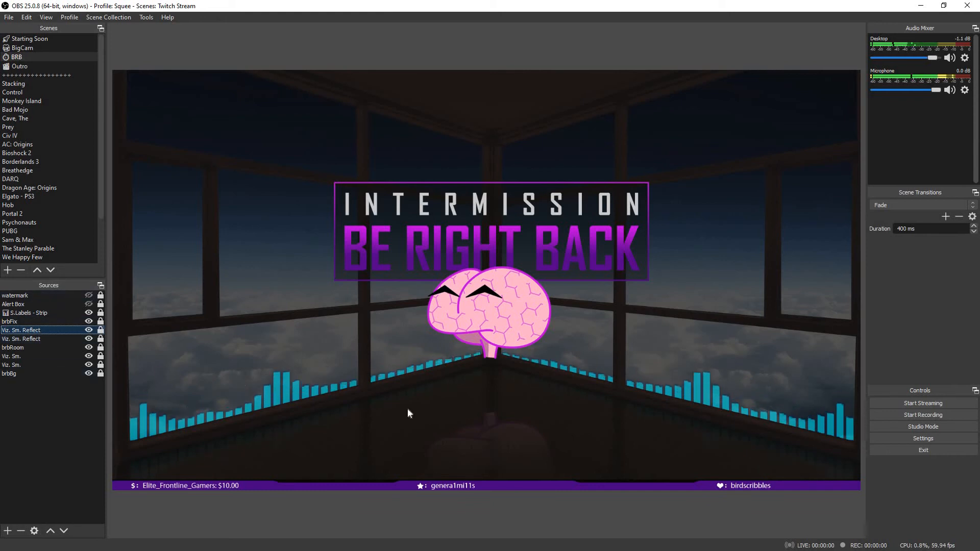
# Step: Replace the brbBg source's image with brbBgSpace.jpg from the Overlays folder
pyautogui.rightClick(30, 374)
pyautogui.click(56, 370)
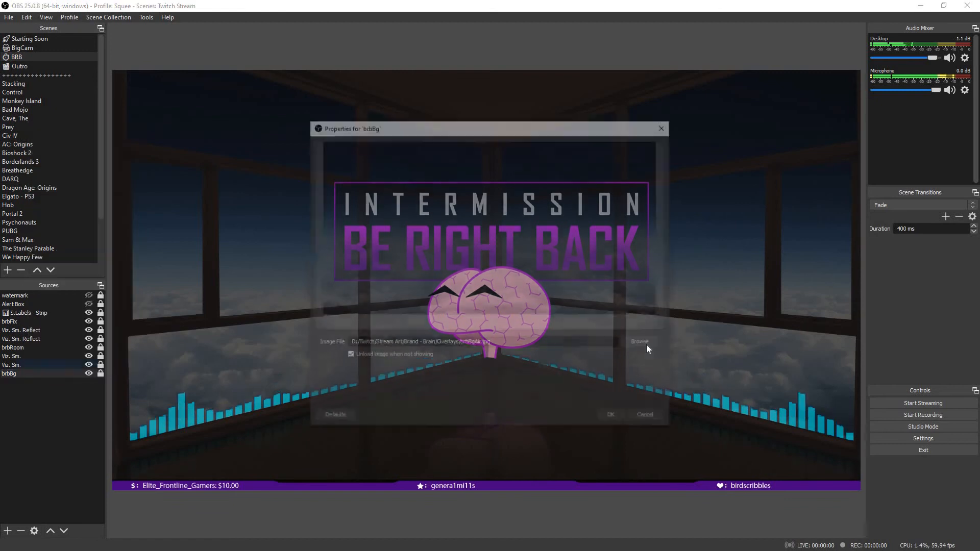
pyautogui.click(646, 345)
pyautogui.click(577, 266)
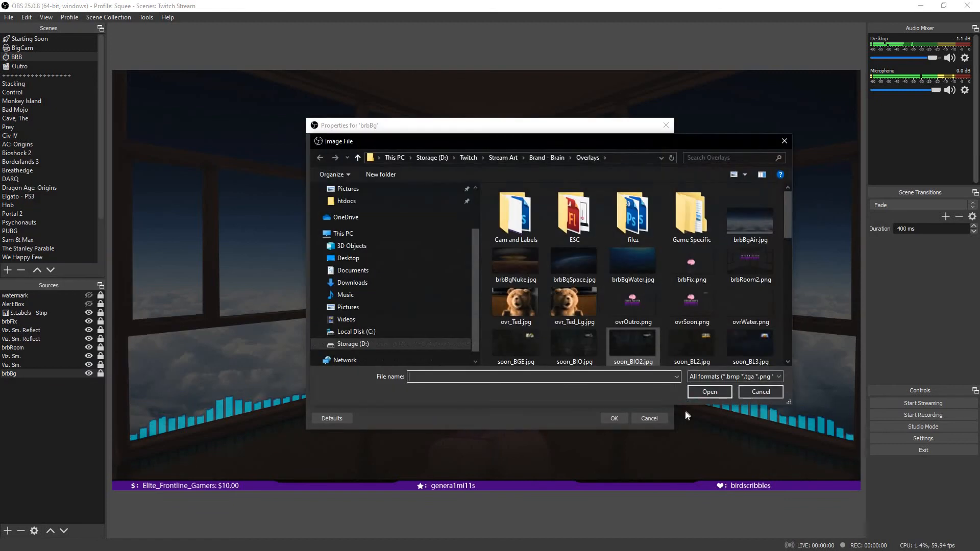
pyautogui.click(708, 391)
pyautogui.click(614, 416)
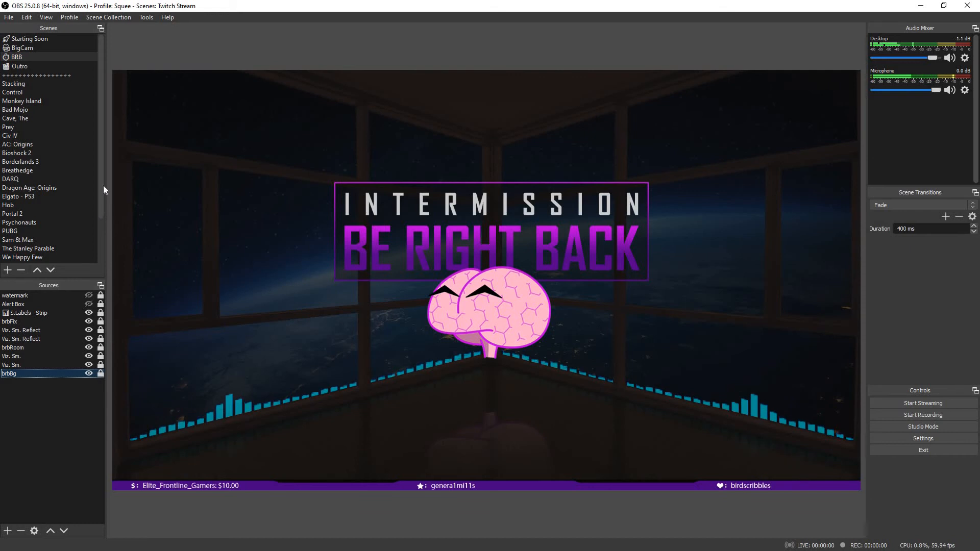
# Step: Browse the BRB, Stacking and Control scenes, ending on the Monkey Island scene
pyautogui.click(38, 58)
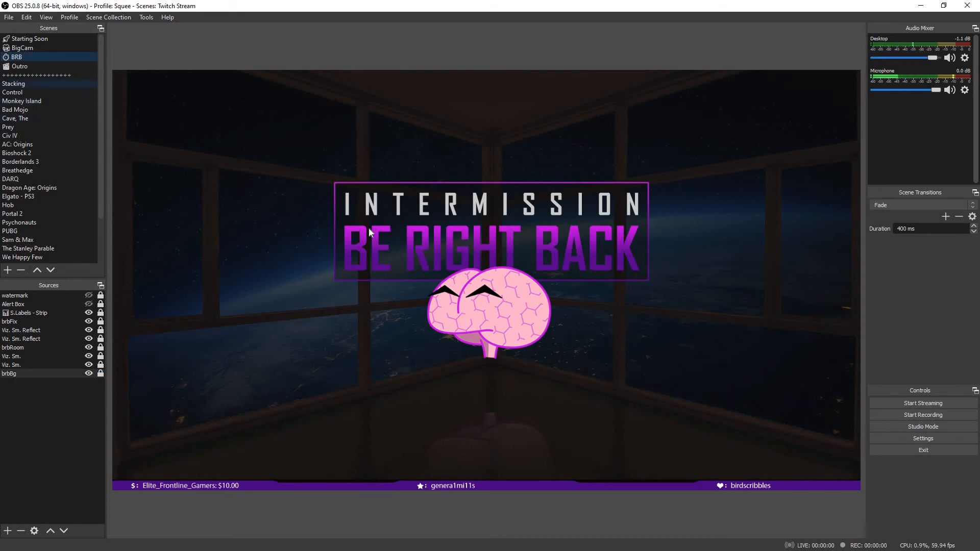
pyautogui.click(38, 83)
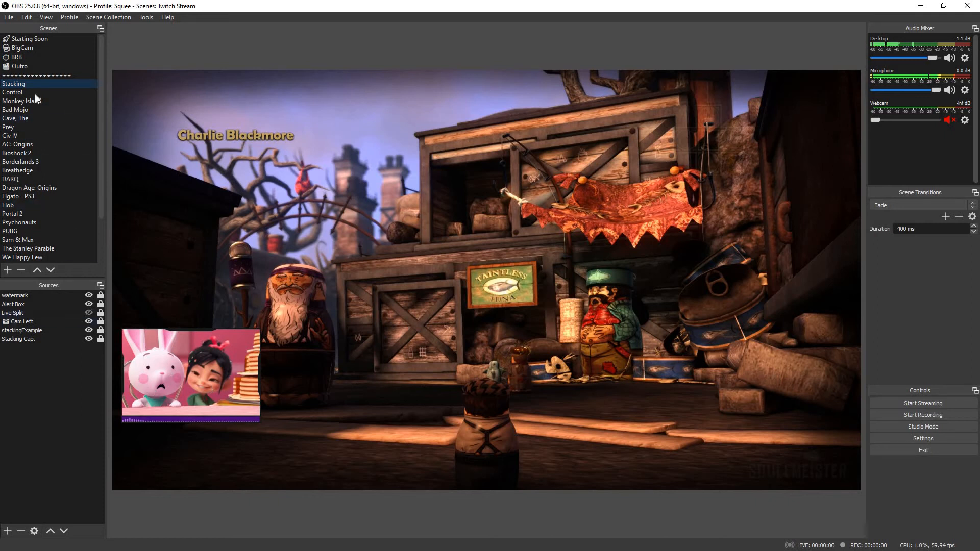
pyautogui.press('Down')
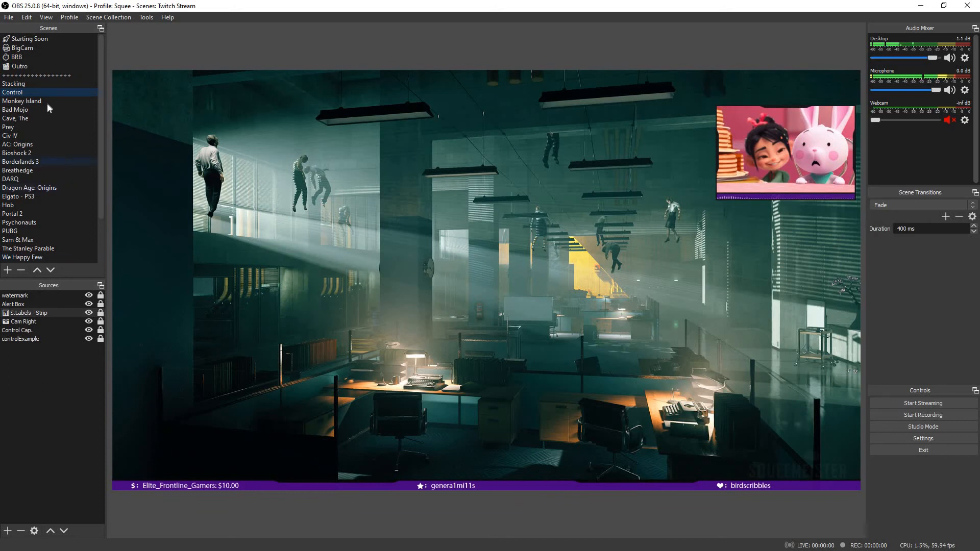
pyautogui.click(25, 103)
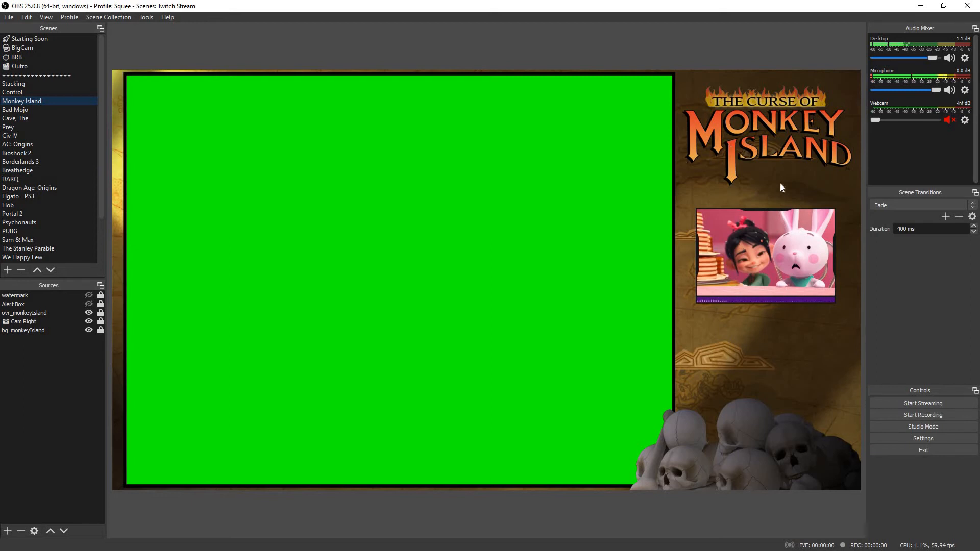
# Step: Hide the Monkey Island scene's Cam Right source, and hide and show its ovr_monkeyIsland overlay
pyautogui.click(89, 313)
pyautogui.click(90, 321)
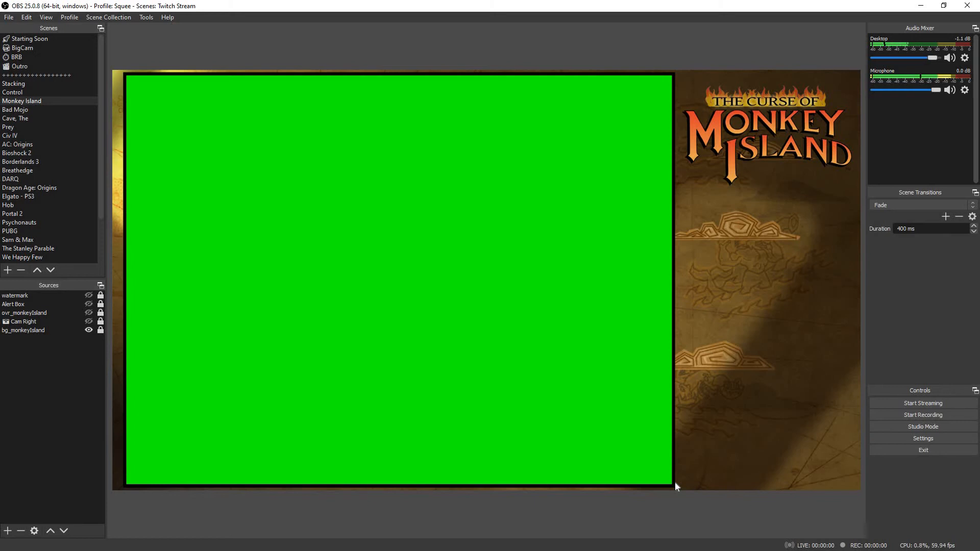
pyautogui.click(88, 313)
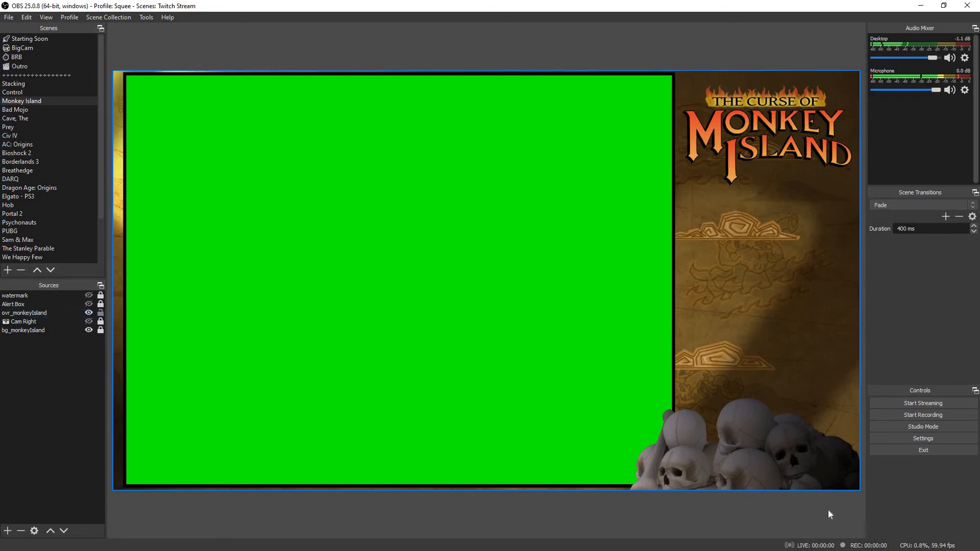
# Step: Shift the unlocked ovr_monkeyIsland overlay slightly down and to the right, and nudge it up
pyautogui.moveTo(690, 426)
pyautogui.mouseDown()
pyautogui.moveTo(677, 419)
pyautogui.moveTo(735, 444)
pyautogui.moveTo(700, 430)
pyautogui.mouseUp()
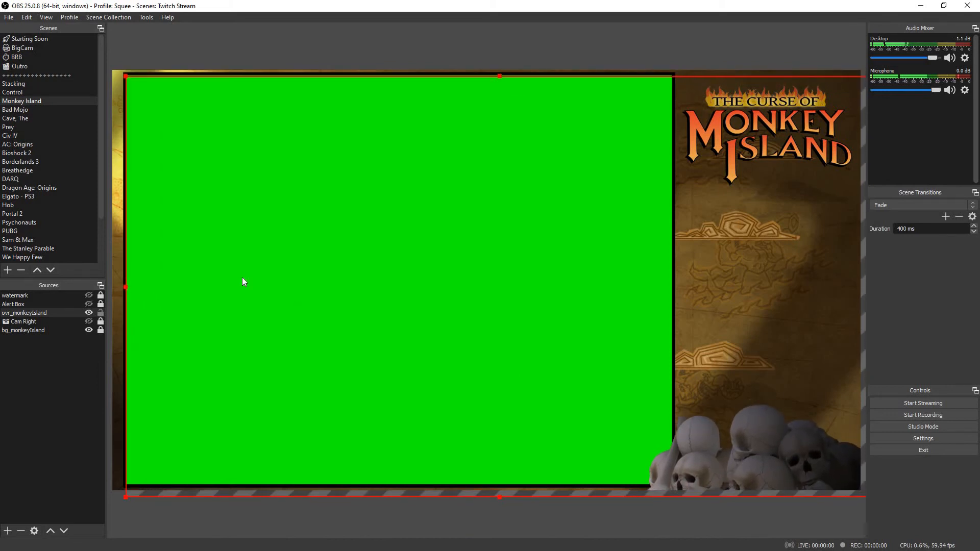
pyautogui.press('Up')
pyautogui.press('Up')
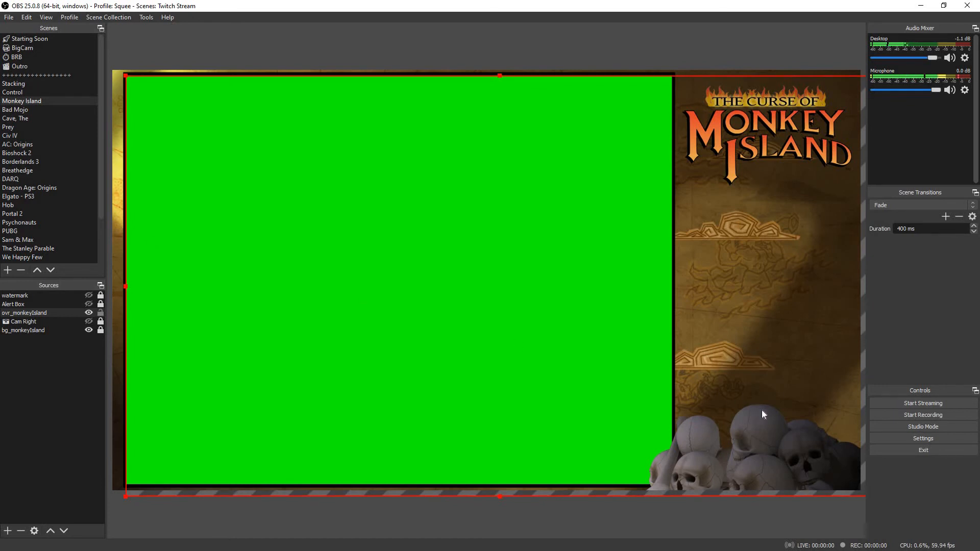
pyautogui.click(759, 512)
pyautogui.click(758, 424)
# Step: Move the ovr_monkeyIsland skulls up and left over the green game area to demonstrate that they are a separate layer
pyautogui.moveTo(692, 420); pyautogui.dragTo(495, 339)
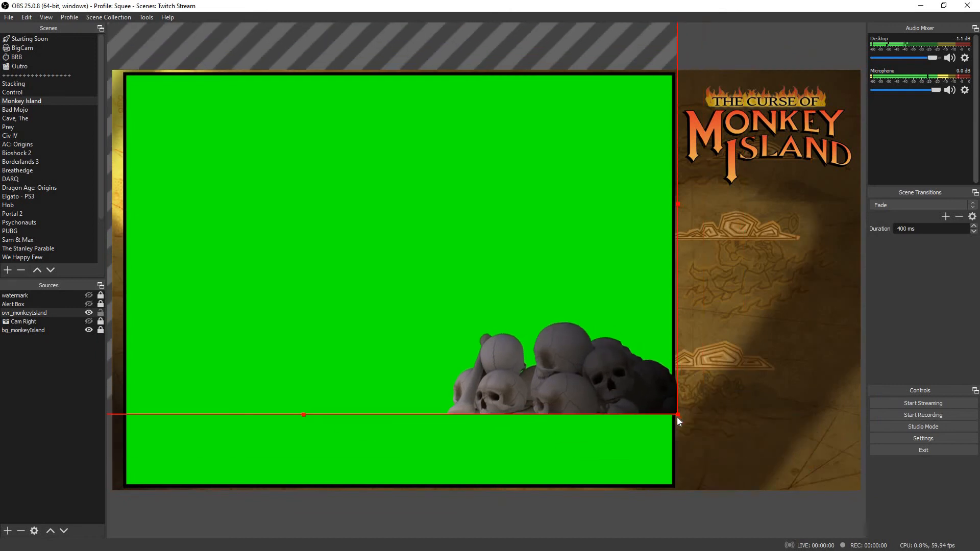
pyautogui.moveTo(684, 475)
pyautogui.mouseDown()
pyautogui.moveTo(693, 479)
pyautogui.moveTo(678, 483)
pyautogui.mouseUp()
pyautogui.moveTo(497, 372); pyautogui.dragTo(615, 378)
pyautogui.moveTo(531, 337); pyautogui.dragTo(737, 432)
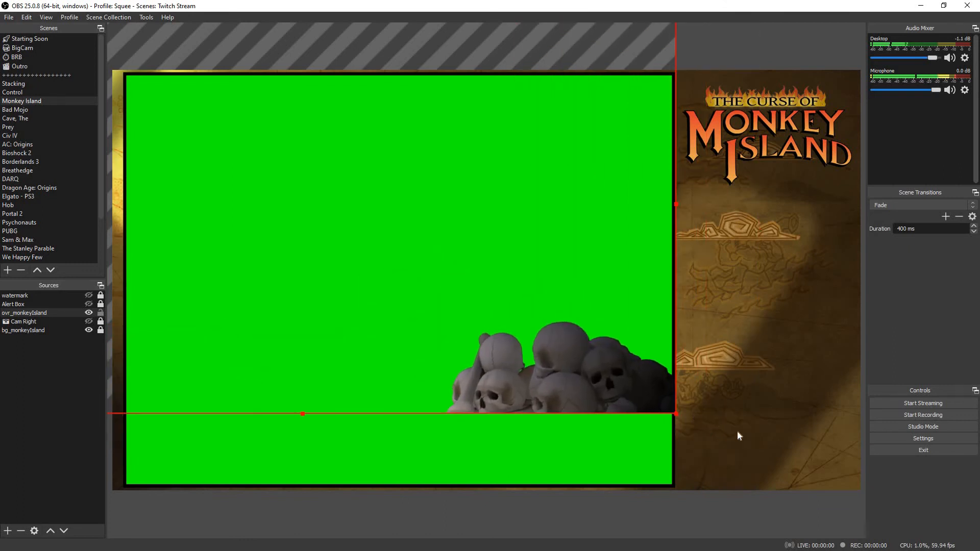
# Step: Realign the ovr_monkeyIsland overlay with the canvas edges and lock it, and switch to the Bad Mojo scene
pyautogui.moveTo(153, 108); pyautogui.dragTo(335, 187)
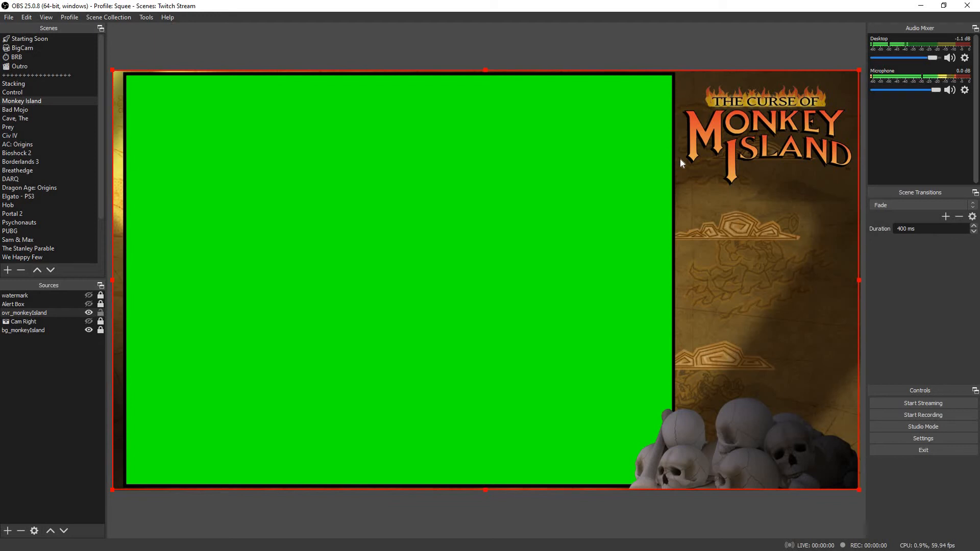
pyautogui.click(101, 313)
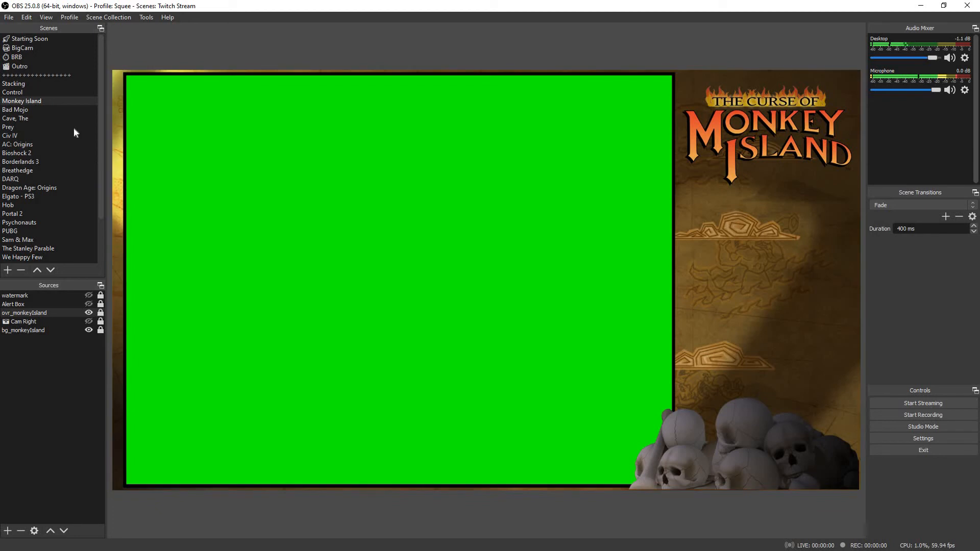
pyautogui.click(31, 110)
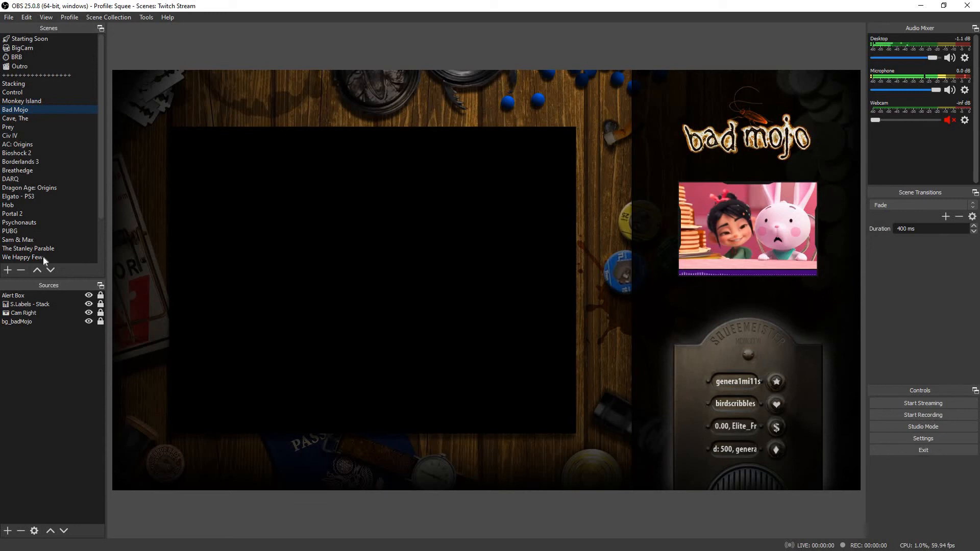
# Step: Switch to the Cave, The scene and show its hidden Input Overlay and Live Split sources
pyautogui.scroll(-2, 43, 256)
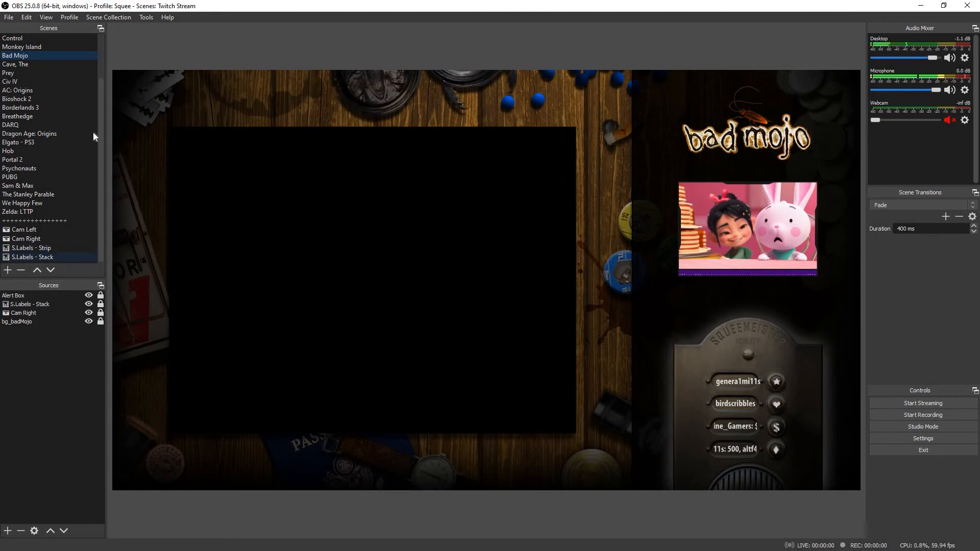
pyautogui.scroll(2, 93, 133)
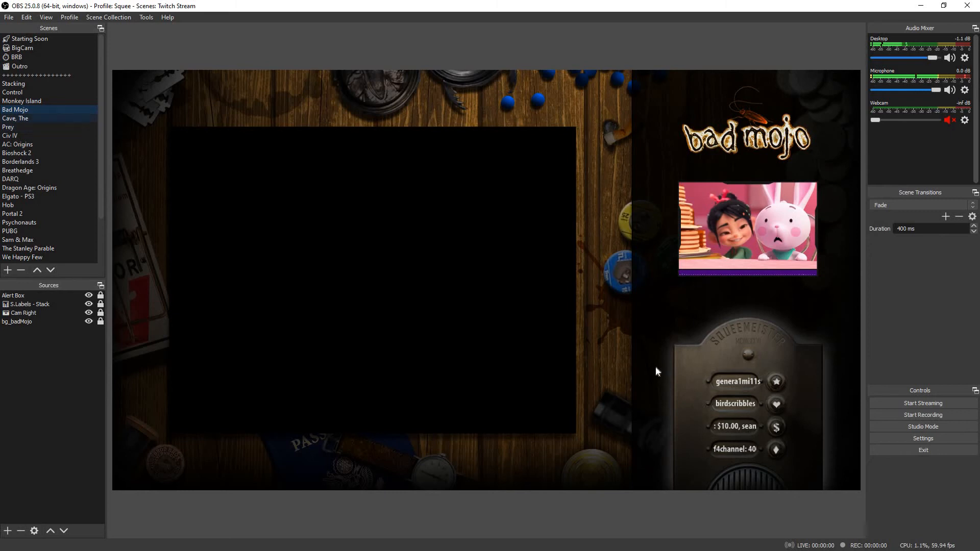
pyautogui.press('Down')
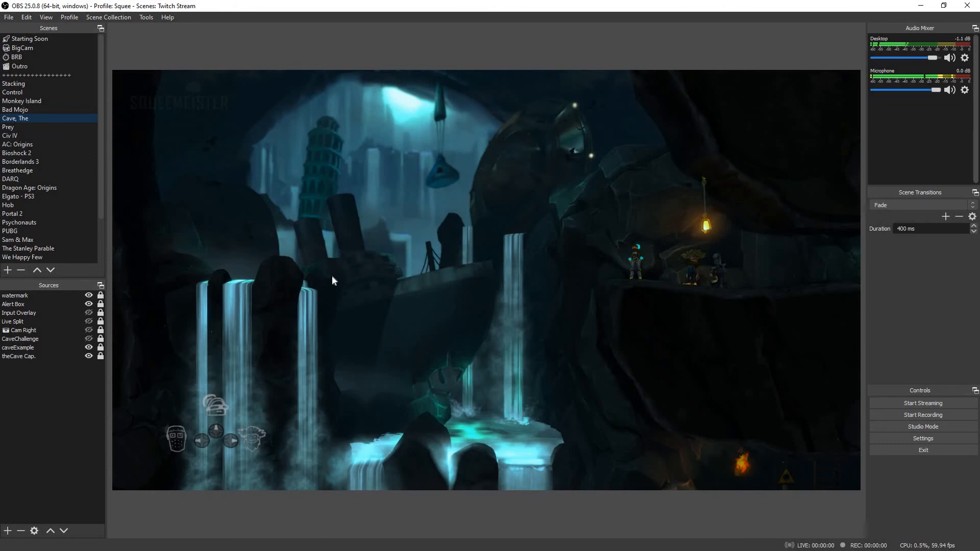
pyautogui.click(89, 320)
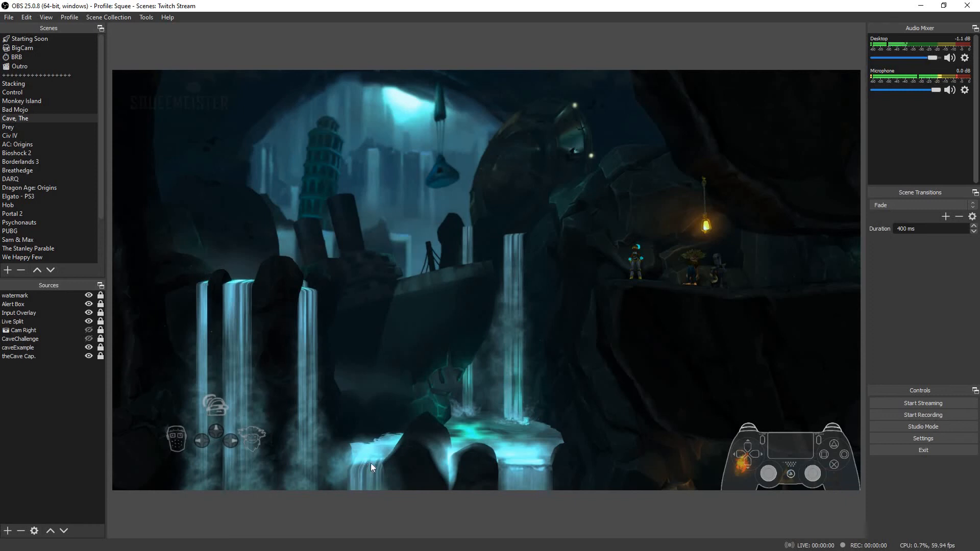
# Step: Launch LiveSplit, decline its update, and move its timer window over the audio mixer
pyautogui.press('super')
pyautogui.click(293, 546)
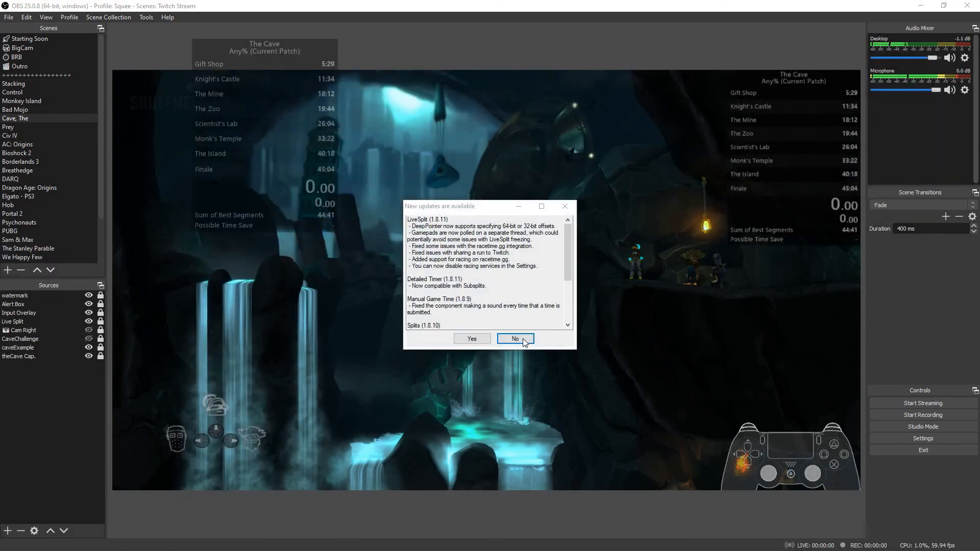
pyautogui.click(523, 338)
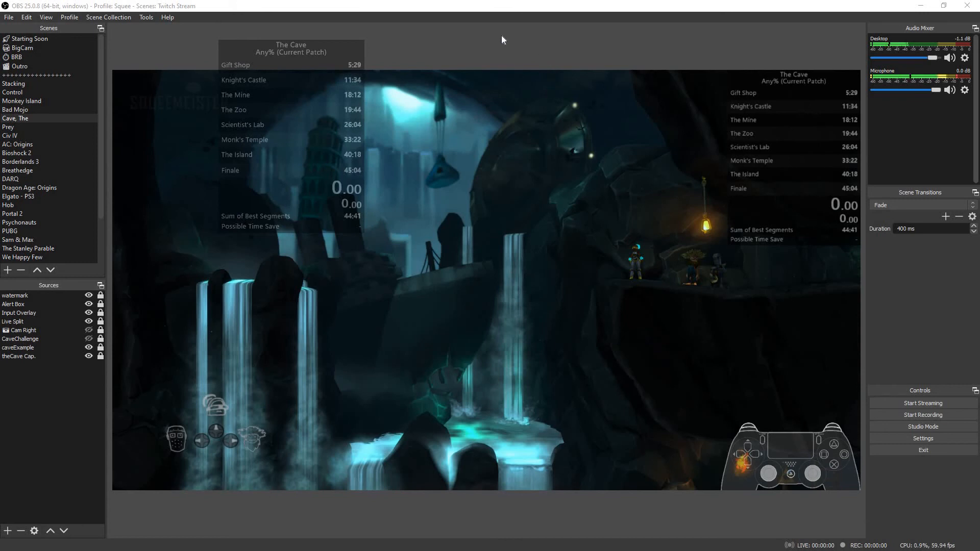
pyautogui.moveTo(286, 45); pyautogui.dragTo(903, 5)
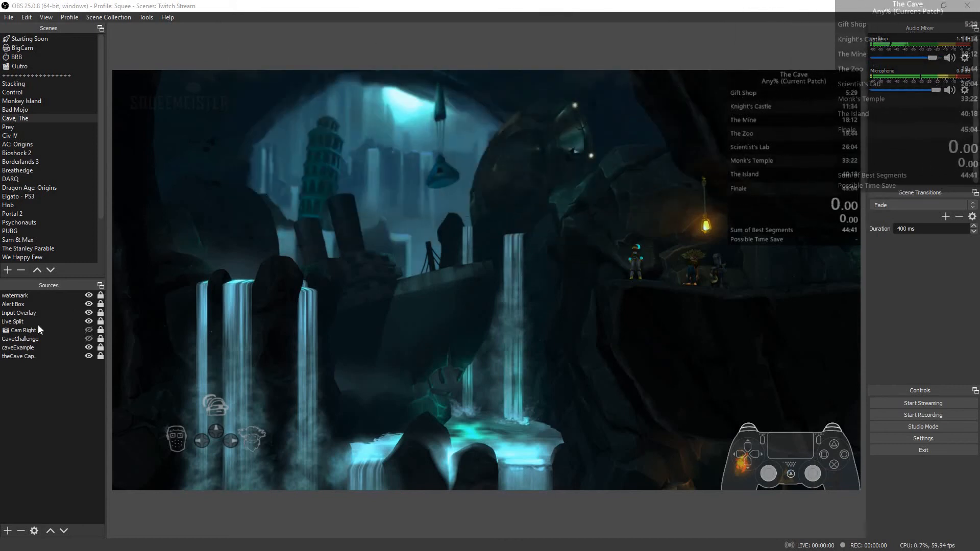
# Step: Unlock the Live Split source and move it across the canvas to the upper area above the waterfalls
pyautogui.click(76, 322)
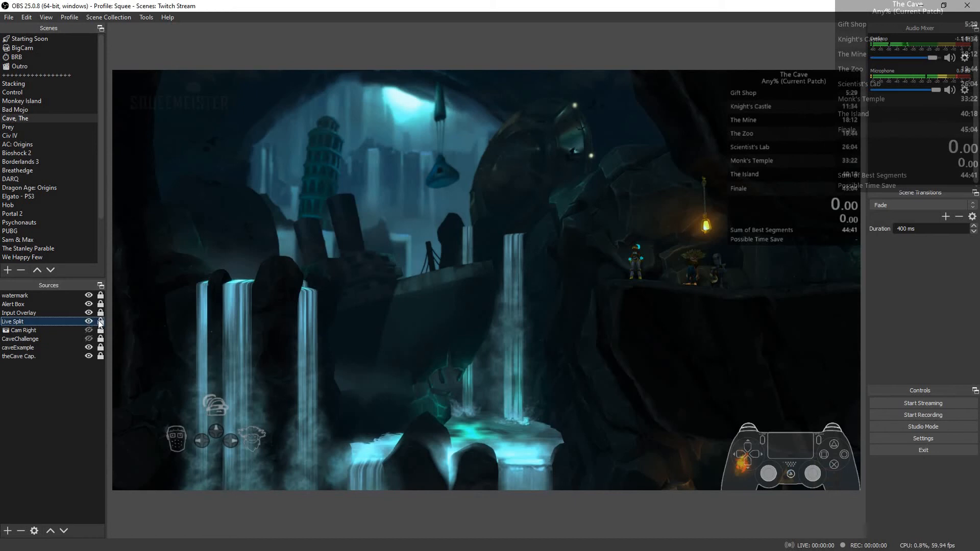
pyautogui.click(100, 321)
pyautogui.moveTo(785, 166); pyautogui.dragTo(316, 164)
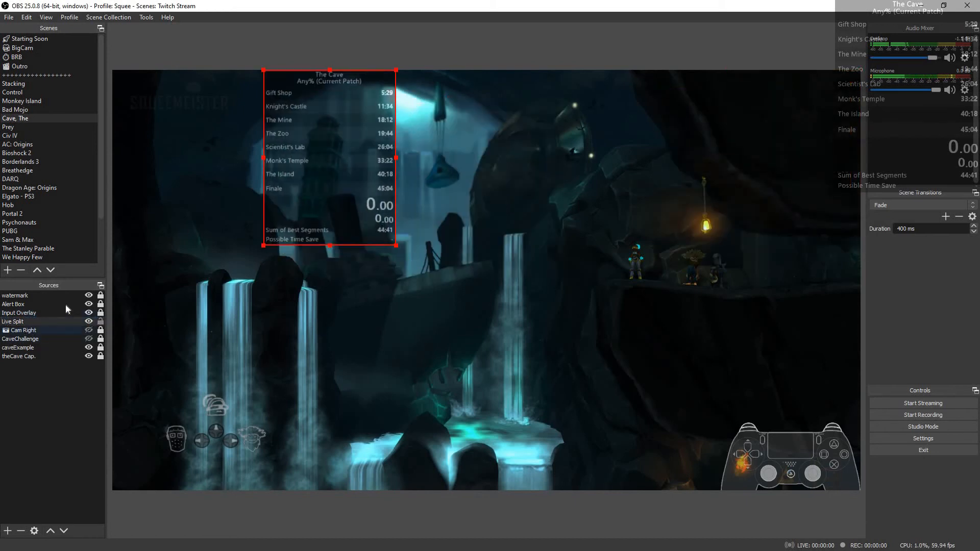
# Step: Open the Live Split source's filters, try Color Key contrast 0.12, return it to 0.00, and raise the opacity to 100
pyautogui.rightClick(38, 320)
pyautogui.click(66, 302)
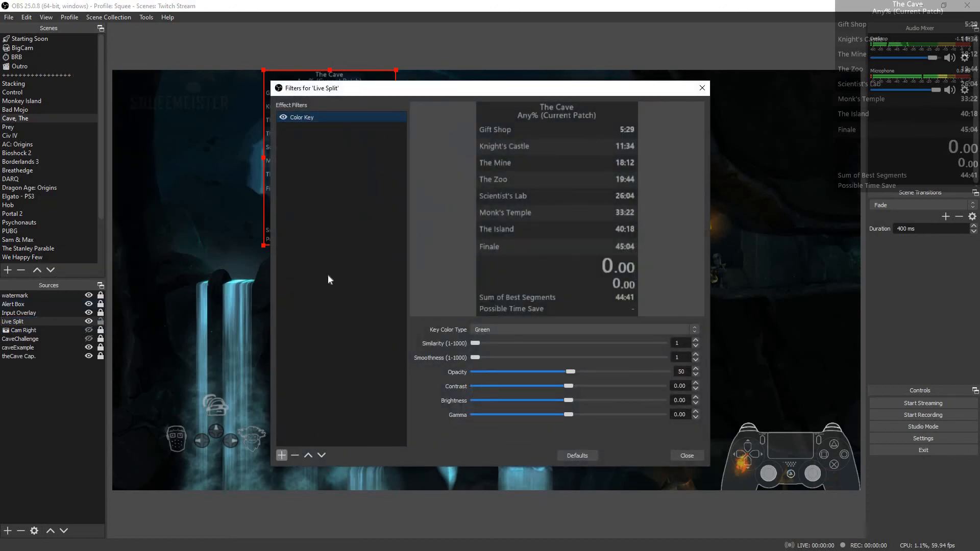
pyautogui.click(282, 454)
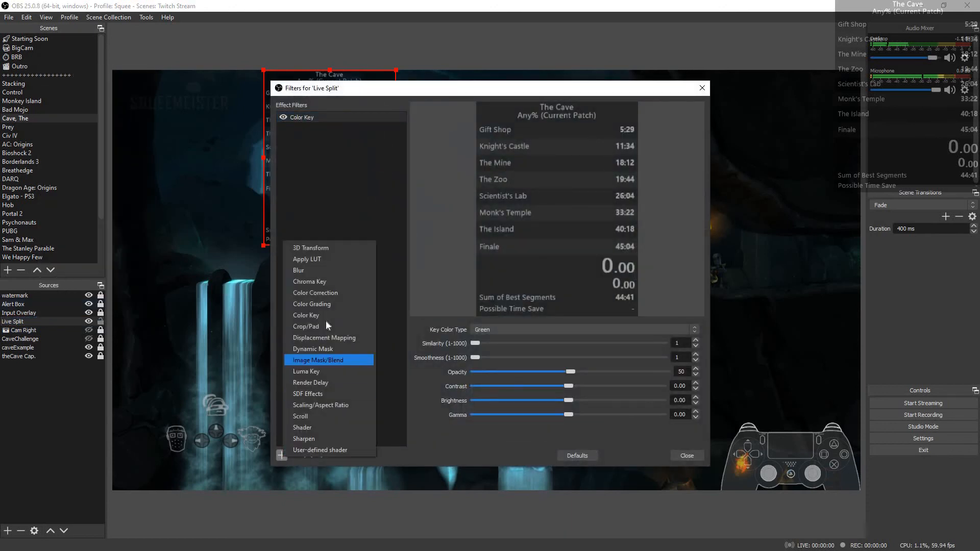
pyautogui.click(568, 384)
pyautogui.click(578, 384)
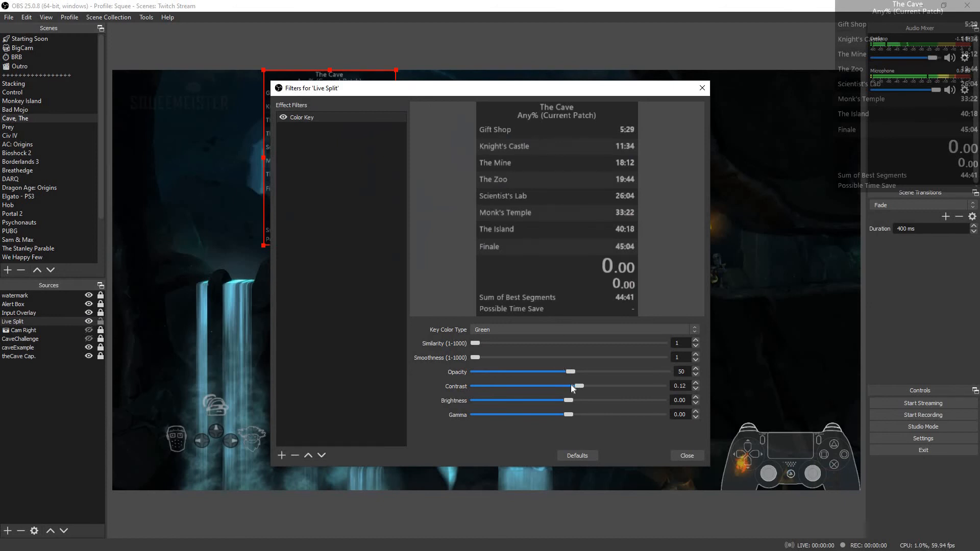
pyautogui.click(571, 386)
pyautogui.click(670, 373)
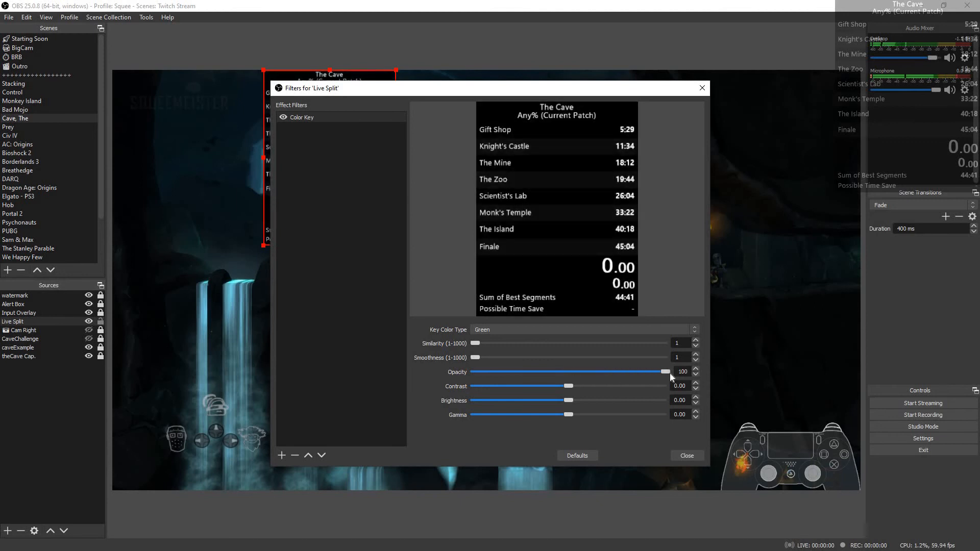
# Step: Set the Color Key opacity to 49, close the filters, and move the Live Split source to the canvas's upper-right corner
pyautogui.moveTo(327, 88); pyautogui.dragTo(533, 110)
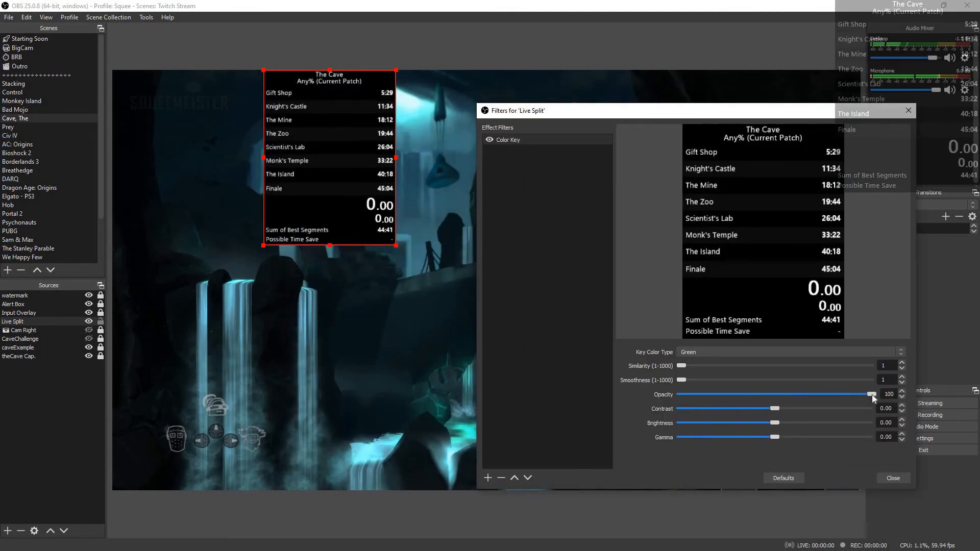
pyautogui.click(775, 395)
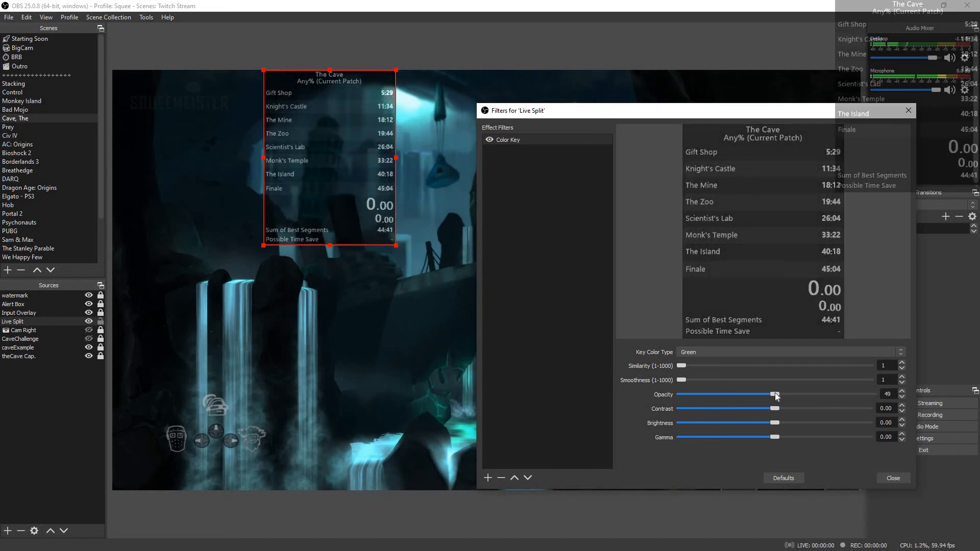
pyautogui.click(893, 478)
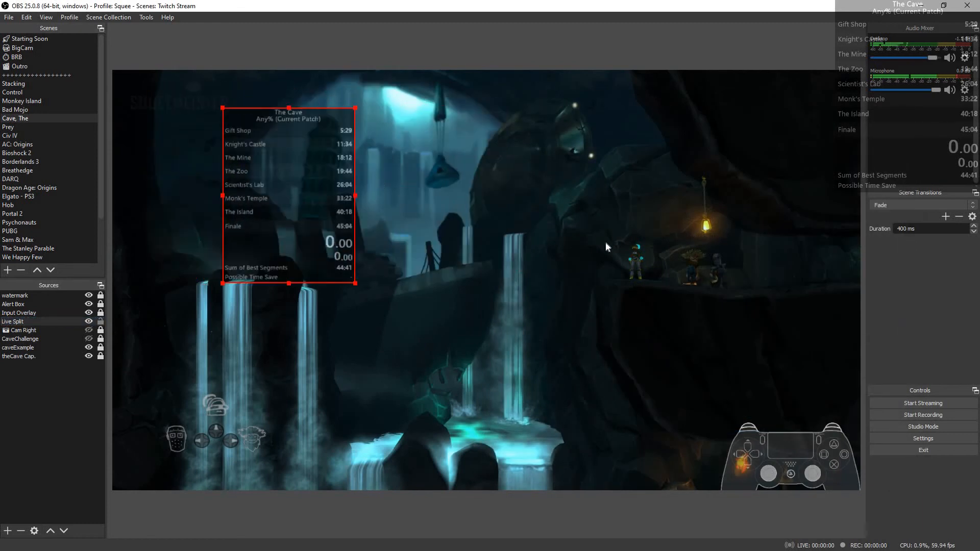
pyautogui.moveTo(737, 210); pyautogui.dragTo(797, 129)
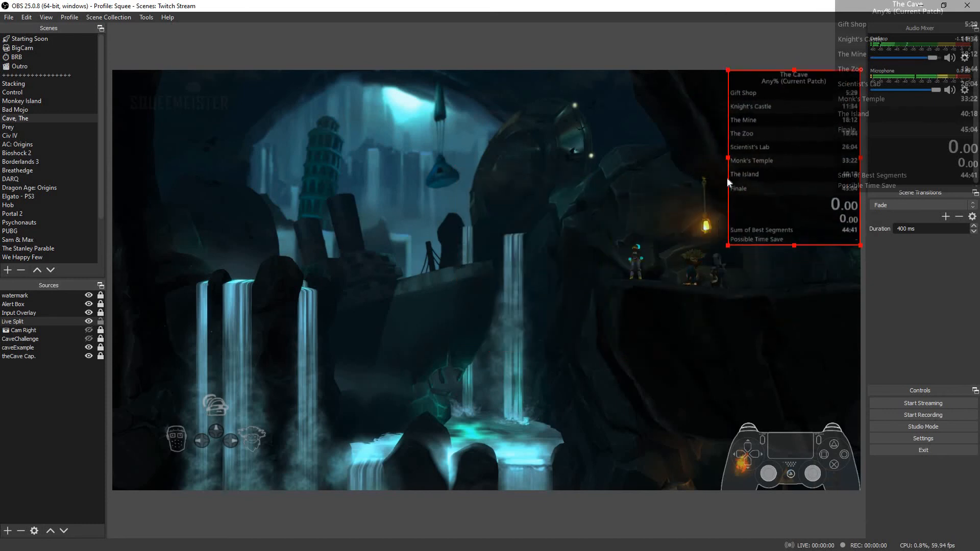
pyautogui.click(726, 176)
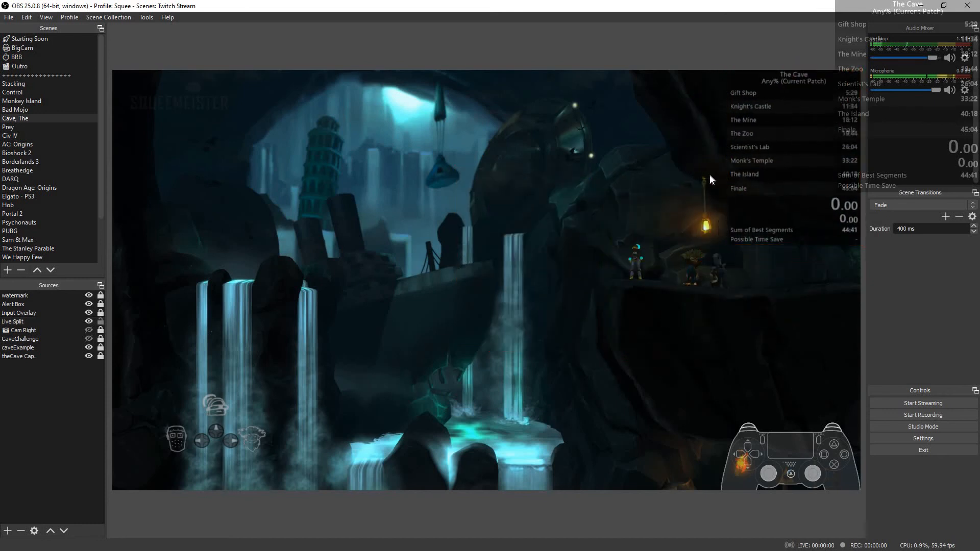
# Step: Move the LiveSplit timer off the audio mixer and exit LiveSplit, and show the CaveChallenge source with Input Overlay hidden
pyautogui.moveTo(927, 143); pyautogui.dragTo(540, 164)
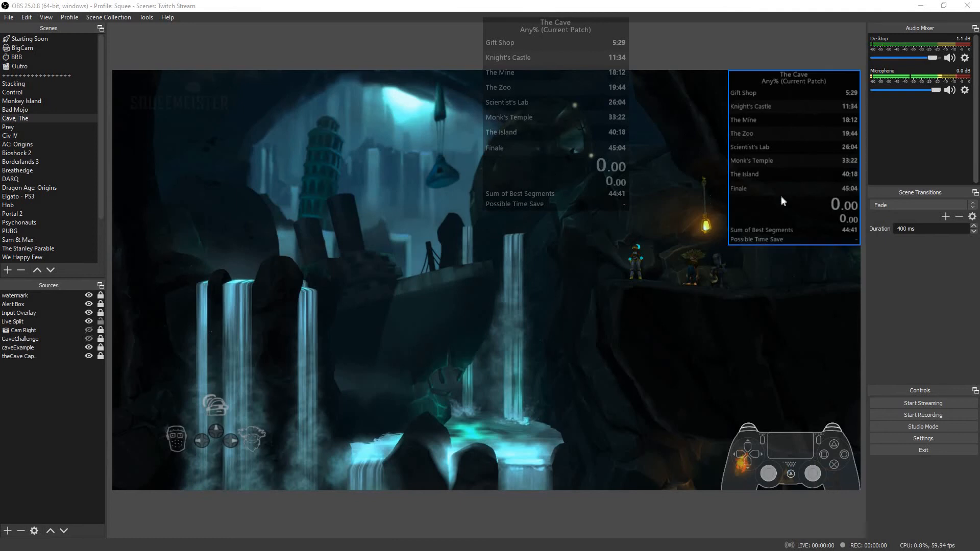
pyautogui.rightClick(550, 178)
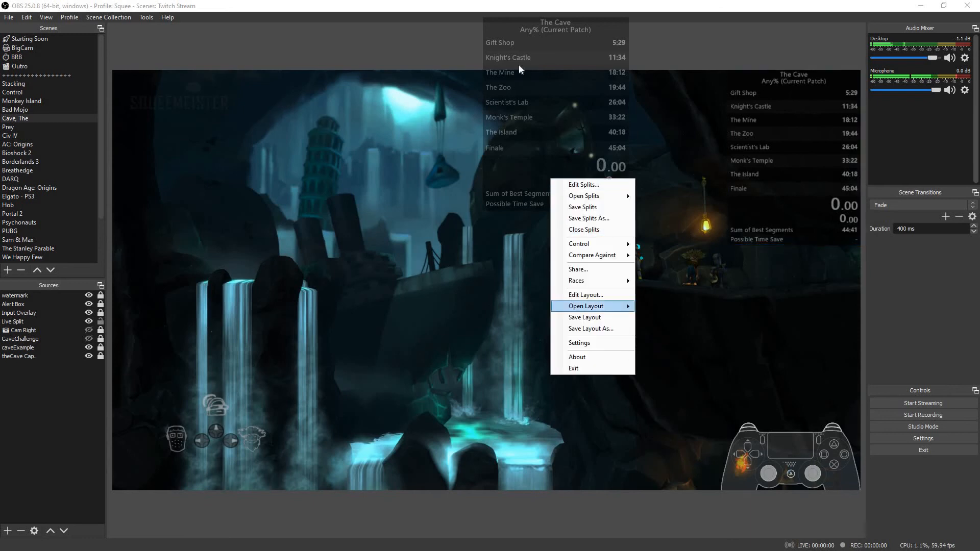
pyautogui.press('Return')
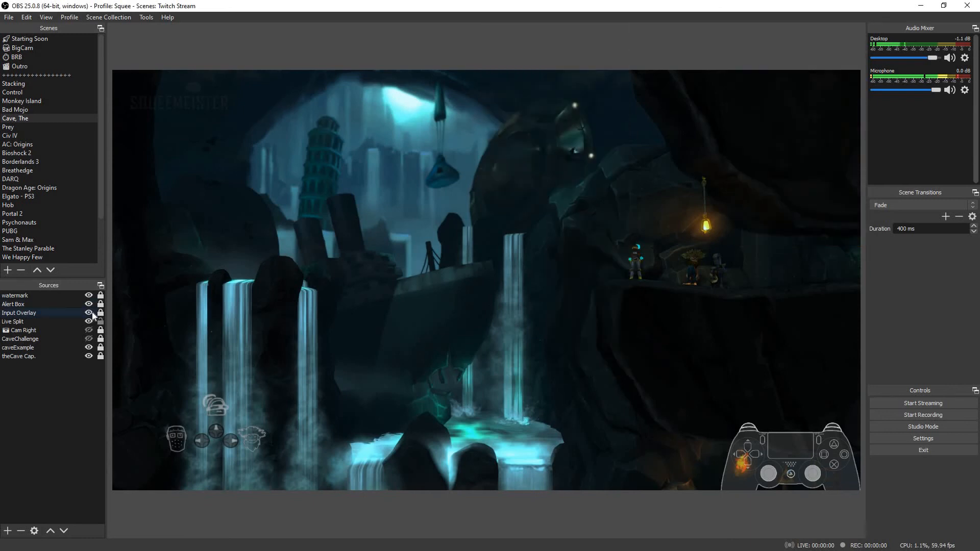
pyautogui.click(88, 339)
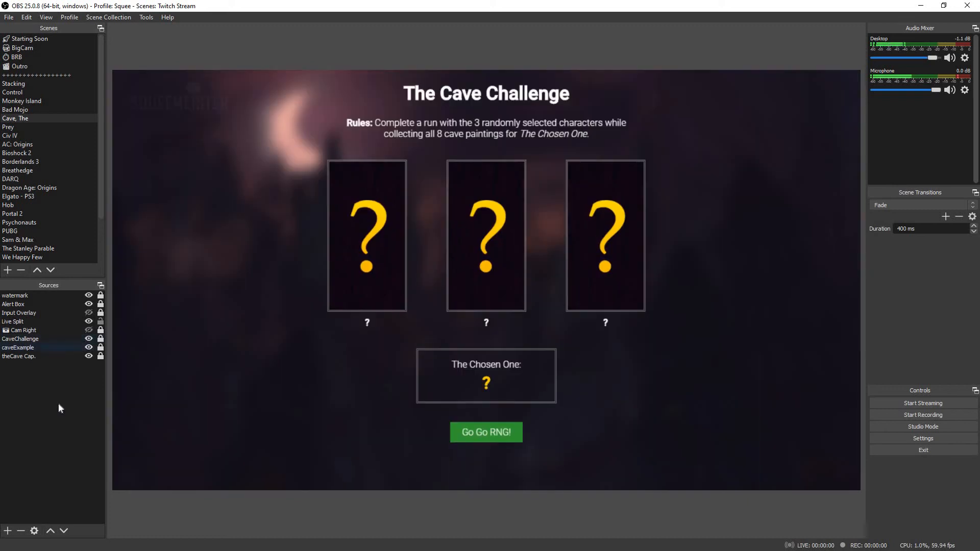
# Step: Add a new source named Browser to The Cave scene and examine the URL setting in its properties
pyautogui.click(8, 531)
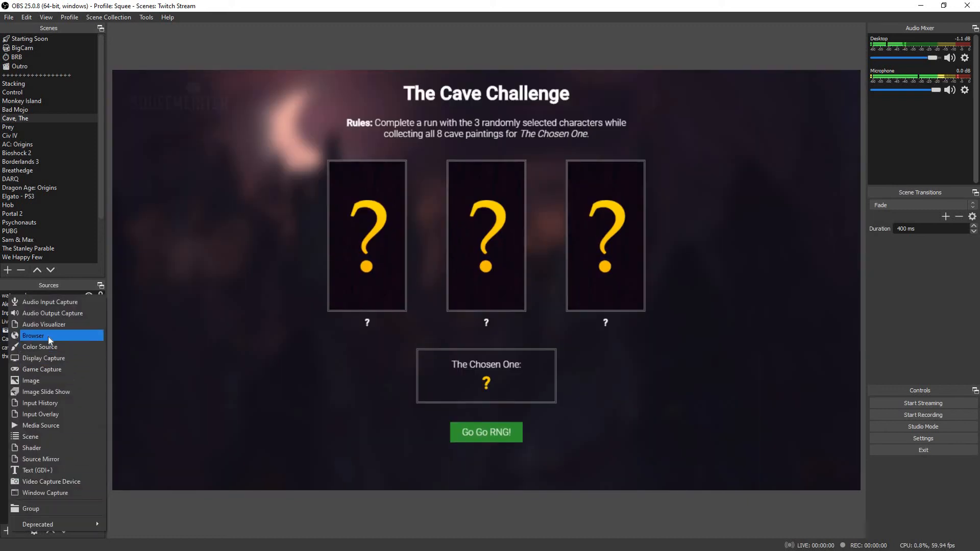
pyautogui.press('Return')
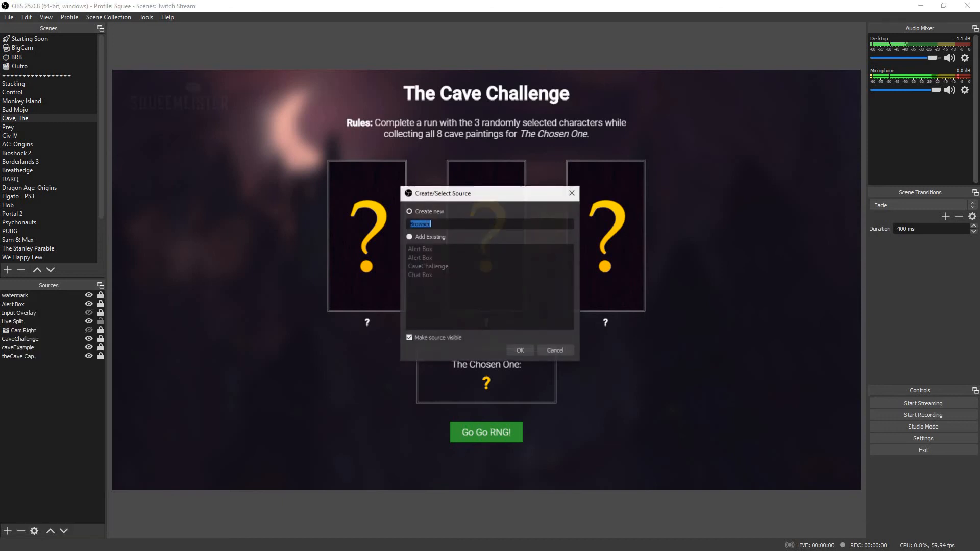
pyautogui.click(524, 354)
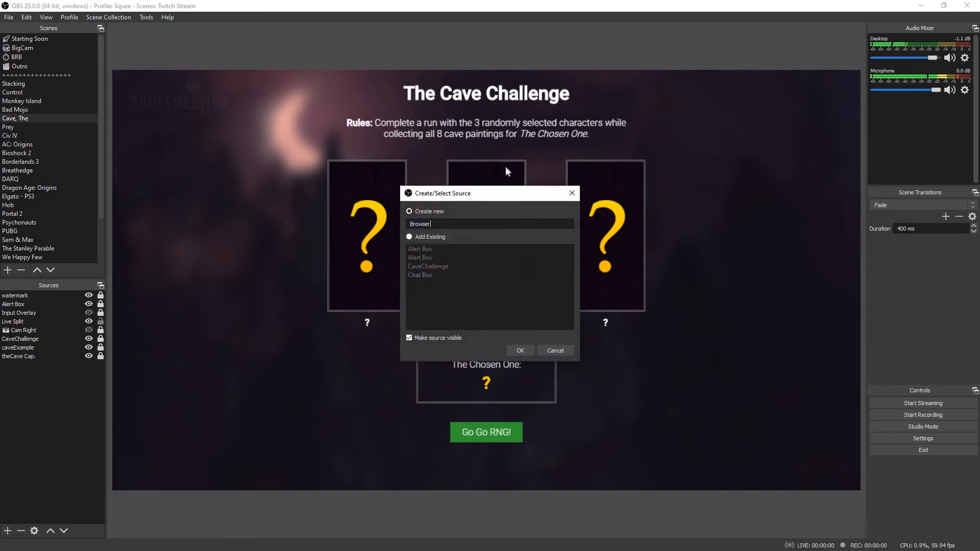
pyautogui.press('Return')
pyautogui.moveTo(490, 125); pyautogui.dragTo(721, 118)
pyautogui.moveTo(585, 315)
pyautogui.mouseDown()
pyautogui.moveTo(688, 331)
pyautogui.moveTo(584, 315)
pyautogui.mouseUp()
pyautogui.click(545, 316)
pyautogui.click(699, 316)
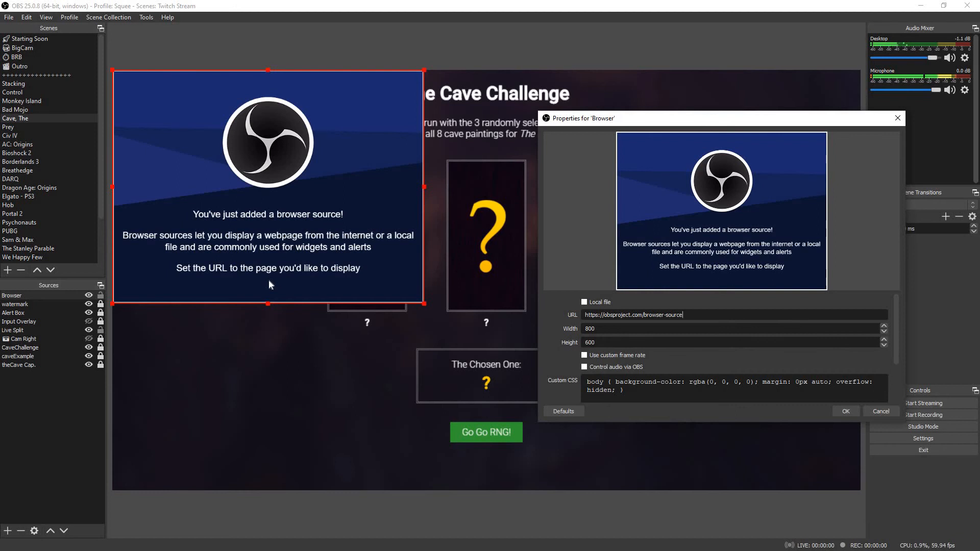
# Step: Cancel the Browser source's properties and remove that source from The Cave scene
pyautogui.click(888, 412)
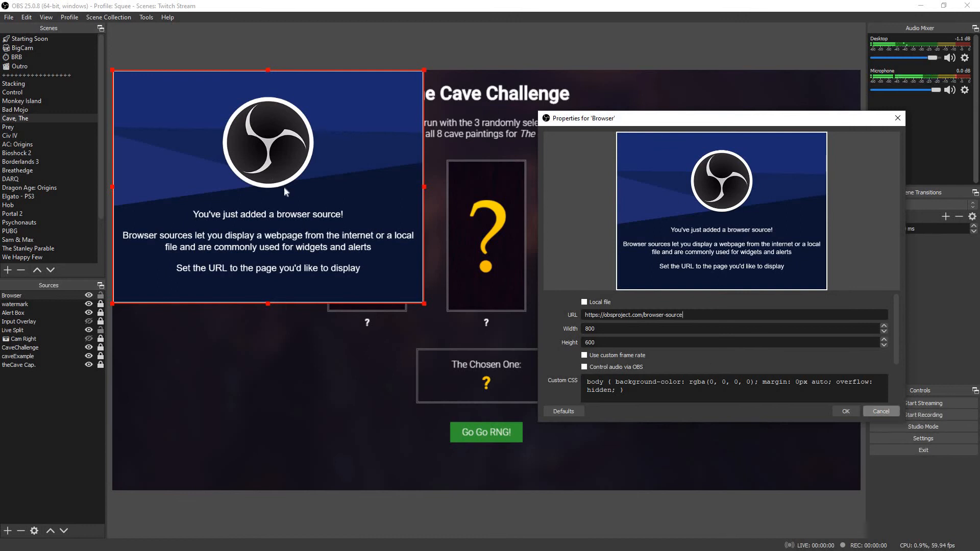
pyautogui.rightClick(271, 182)
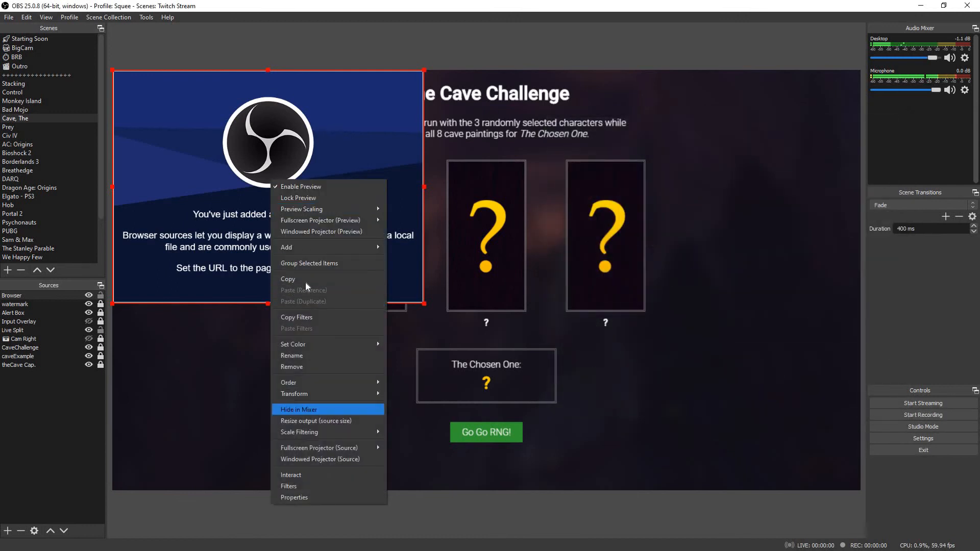
pyautogui.click(307, 365)
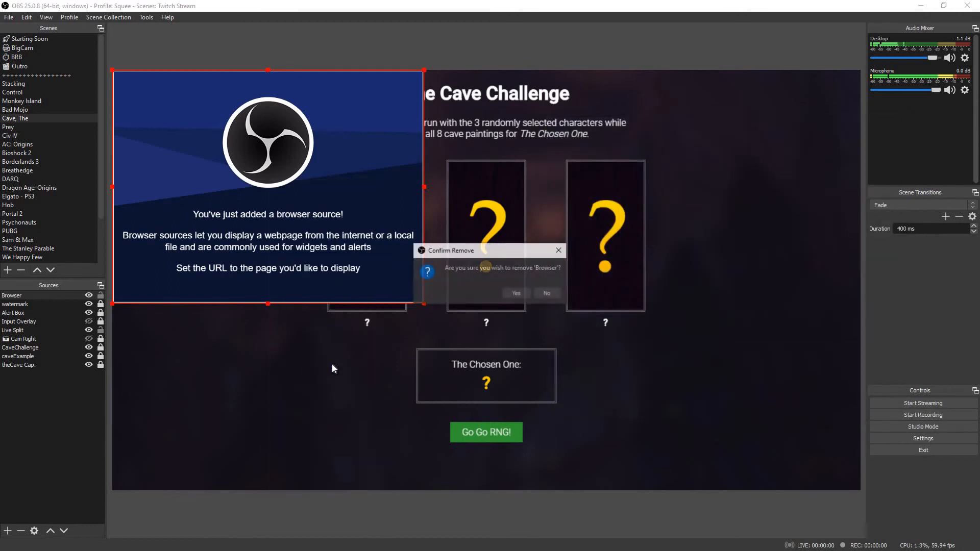
pyautogui.press('Return')
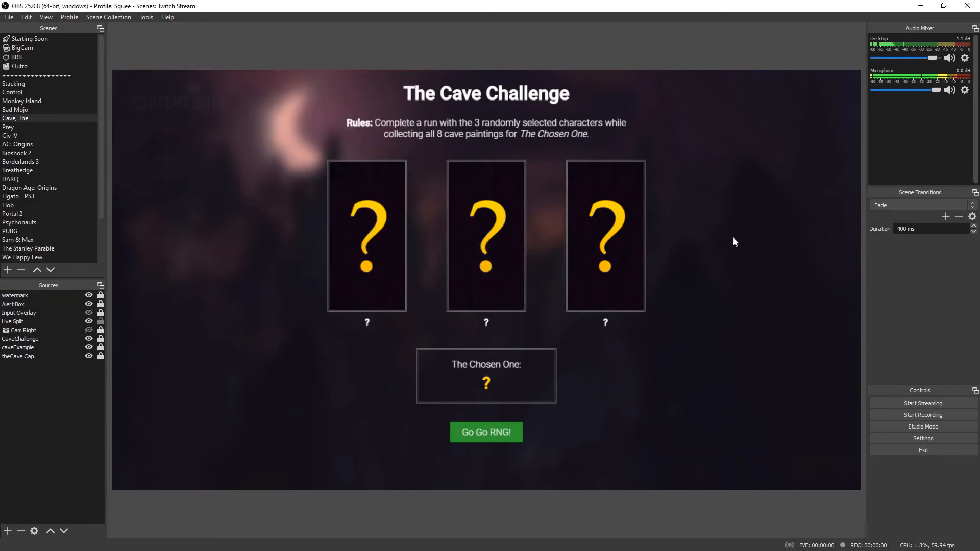
# Step: Examine the CaveChallenge source's local file, width and height properties, and leave them without making changes
pyautogui.click(27, 338)
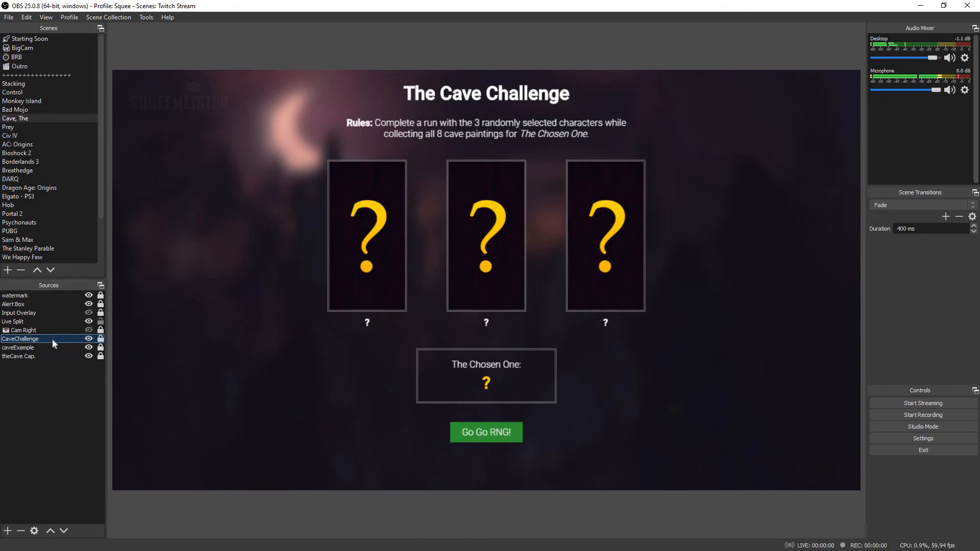
pyautogui.rightClick(70, 330)
pyautogui.click(102, 332)
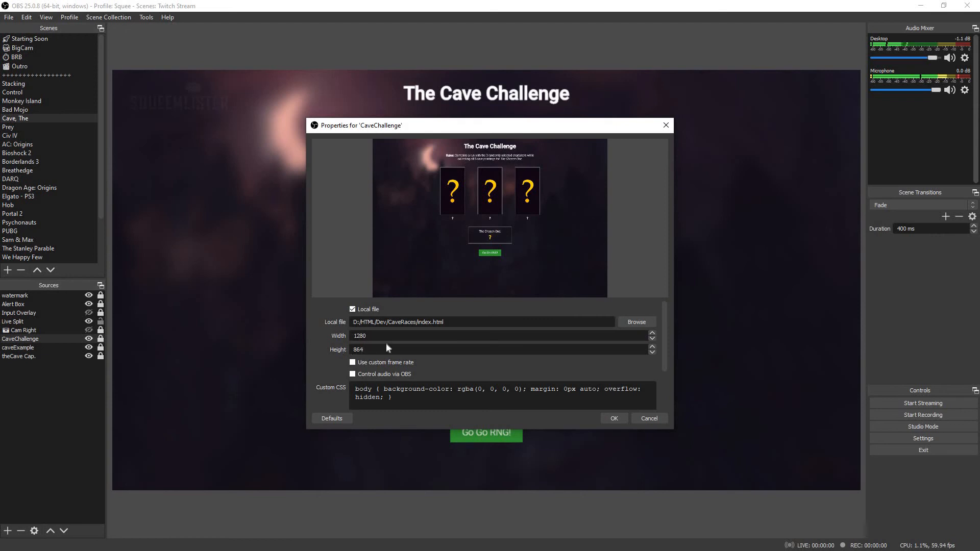
pyautogui.click(648, 421)
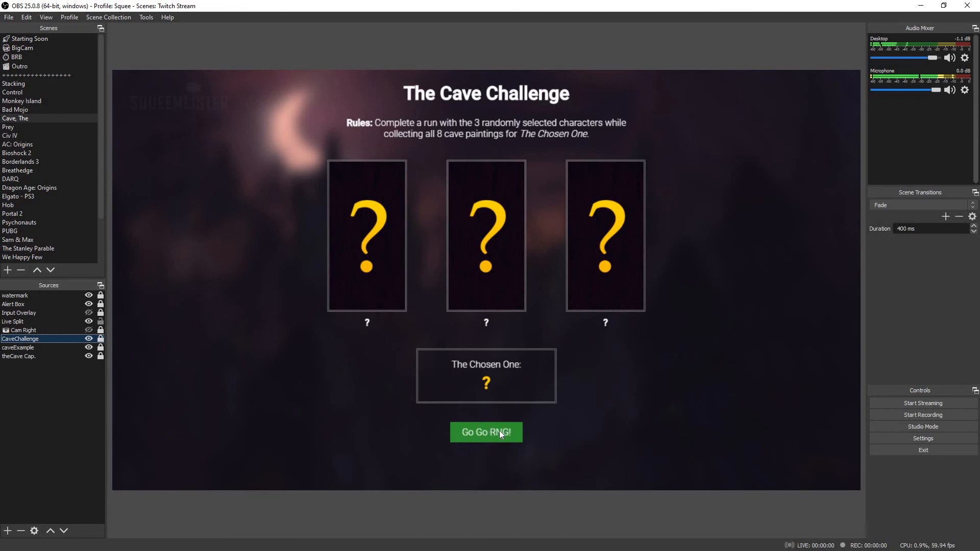
# Step: Open the interaction window for the CaveChallenge source and shrink it to fit the page without empty bands
pyautogui.click(470, 430)
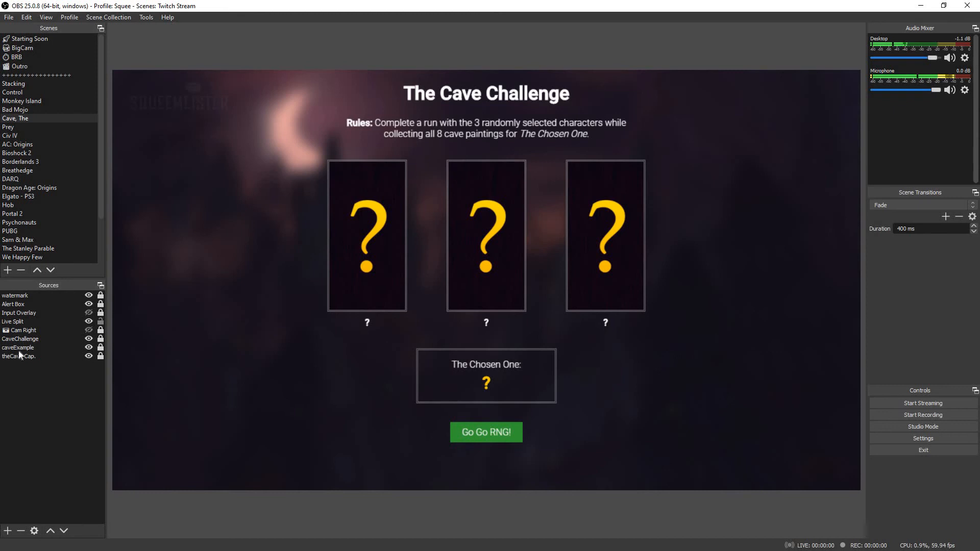
pyautogui.click(28, 339)
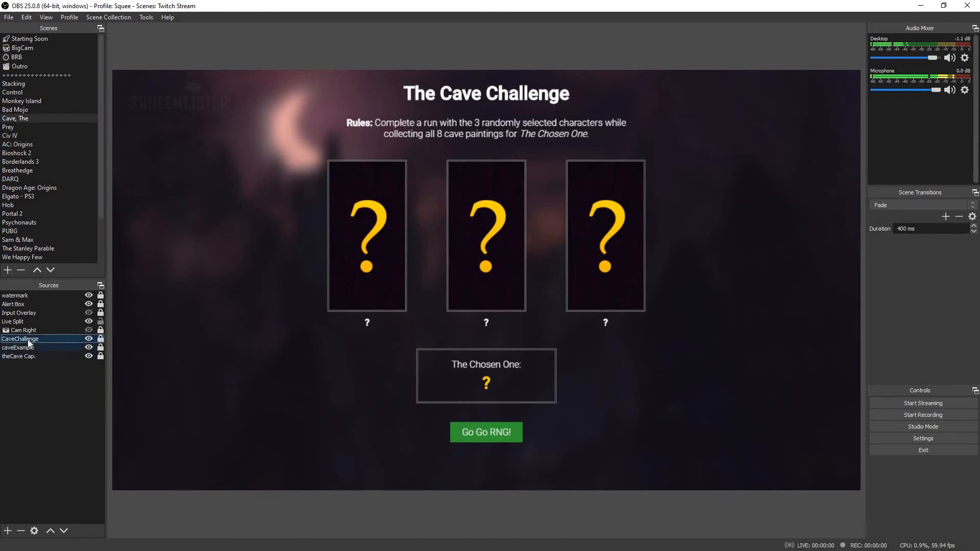
pyautogui.rightClick(59, 306)
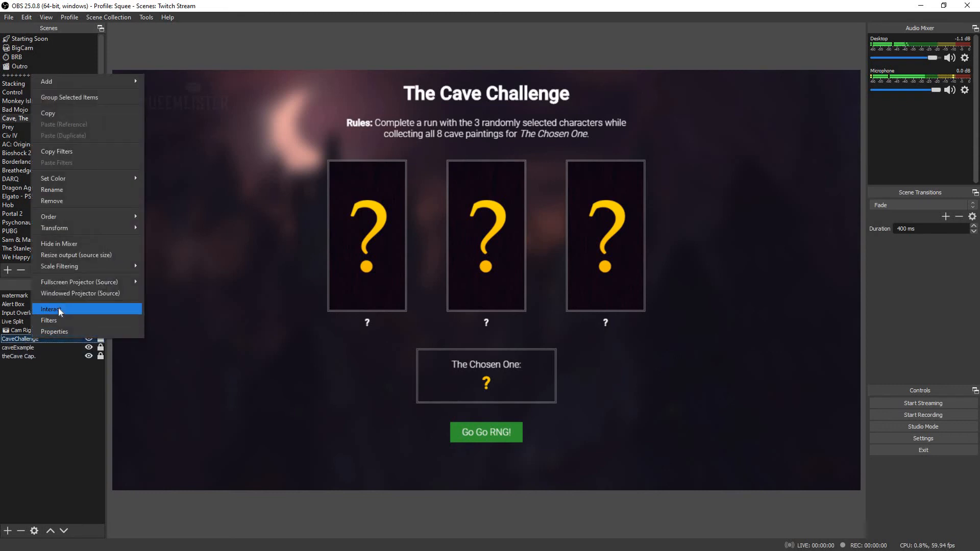
pyautogui.click(58, 309)
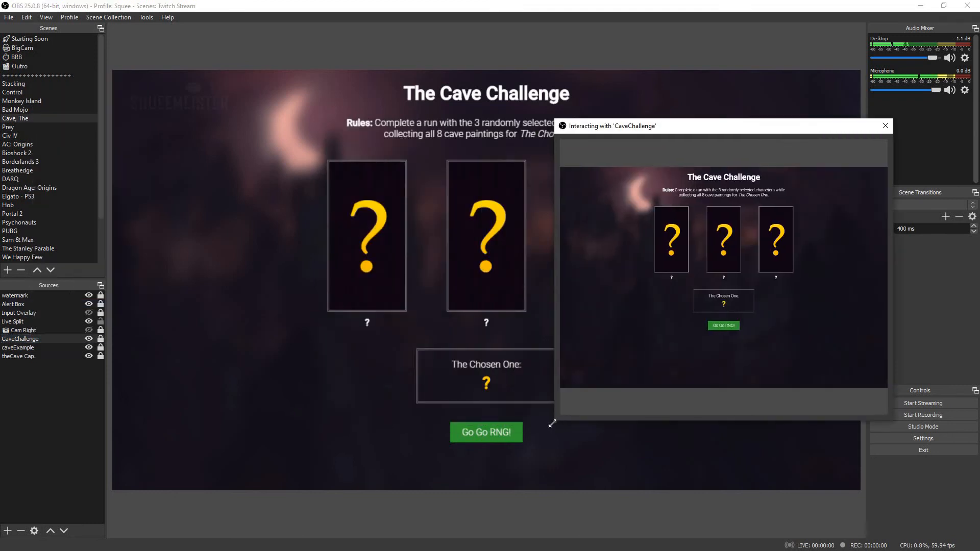
pyautogui.moveTo(553, 423); pyautogui.dragTo(569, 356)
# Step: Run Go Go RNG! on the interactive CaveChallenge page to pick random characters, and close the interaction window
pyautogui.moveTo(618, 124); pyautogui.dragTo(686, 128)
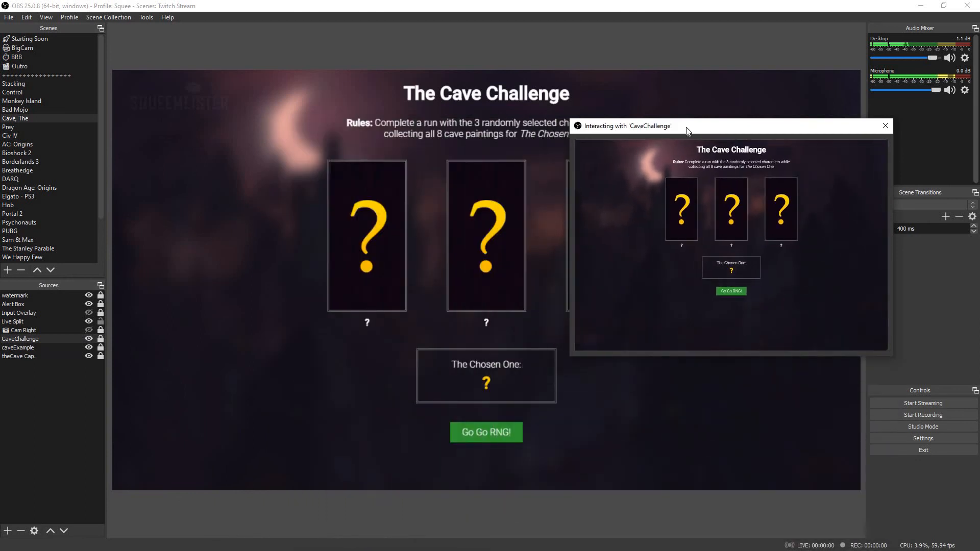
pyautogui.click(823, 320)
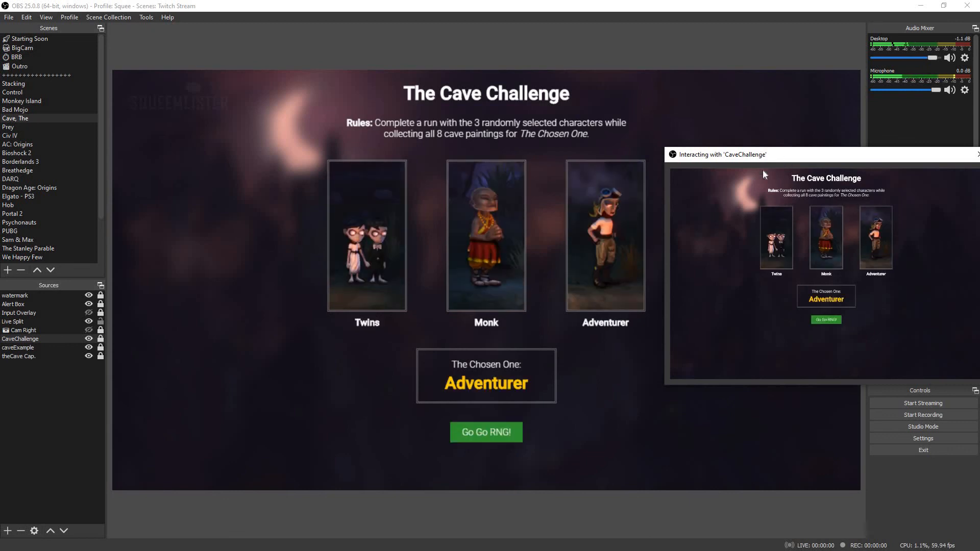
pyautogui.moveTo(907, 155); pyautogui.dragTo(873, 176)
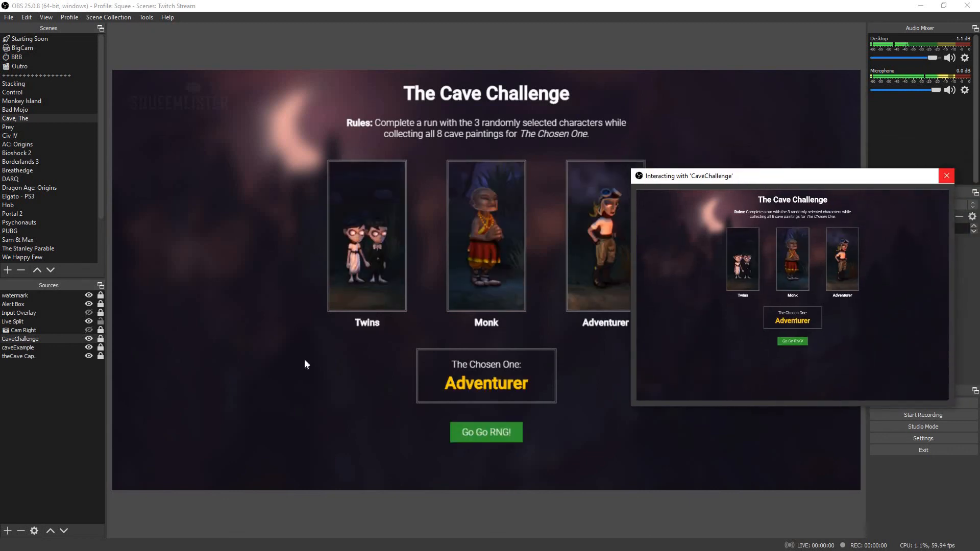
pyautogui.click(946, 175)
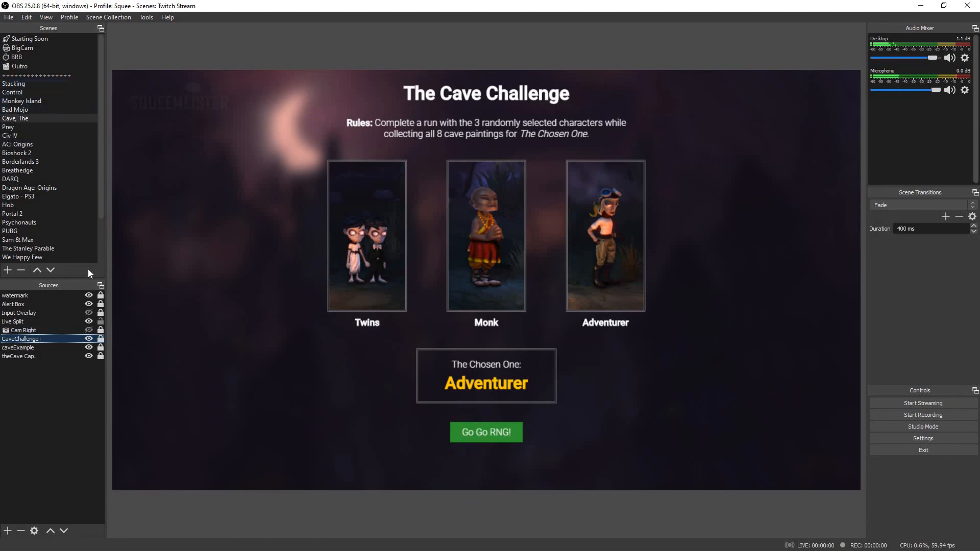
# Step: Switch to the Cam Left scene and make its hidden pancake source visible
pyautogui.scroll(-2, 50, 229)
pyautogui.click(24, 230)
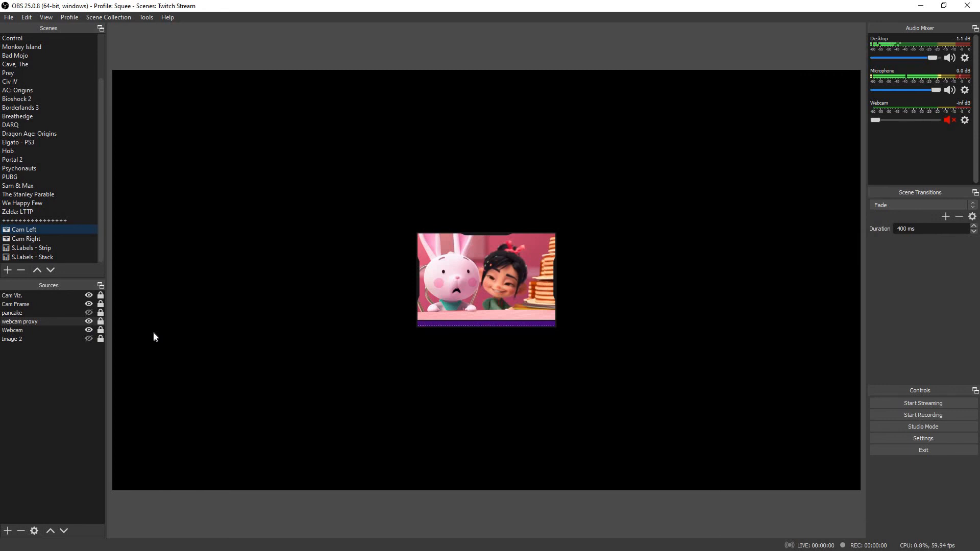
pyautogui.click(33, 313)
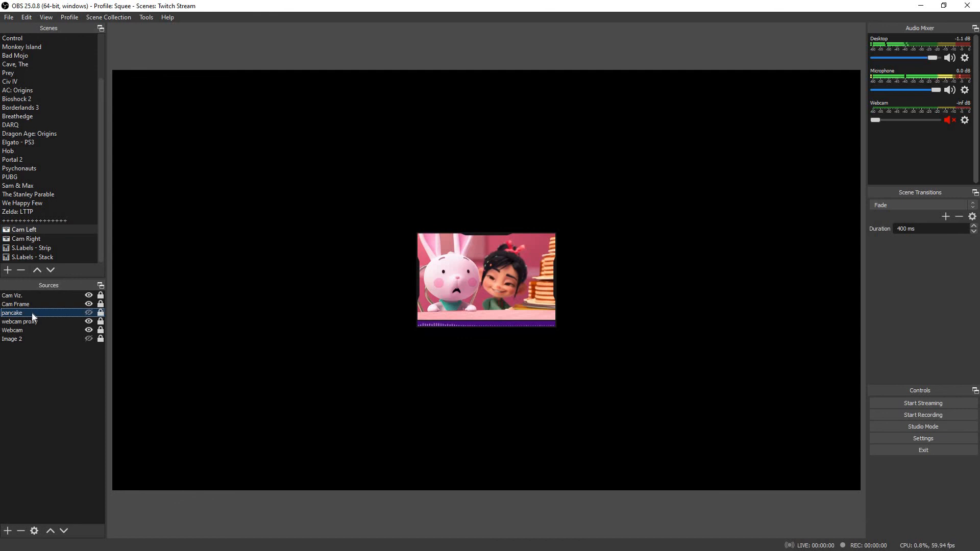
pyautogui.click(88, 313)
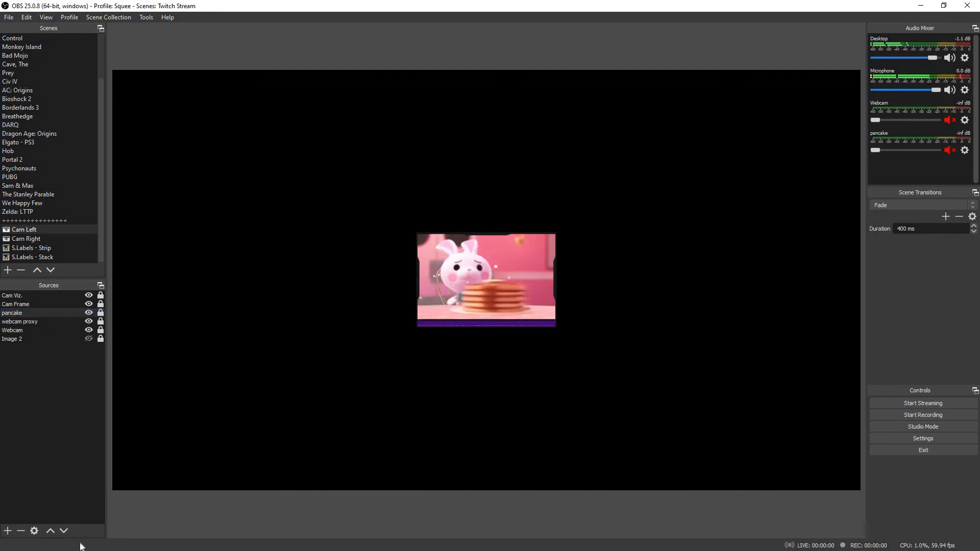
# Step: Bring up the YouTube browser window and minimize it again, and hide the pancake source in the Cam Left scene
pyautogui.press('super')
pyautogui.click(49, 544)
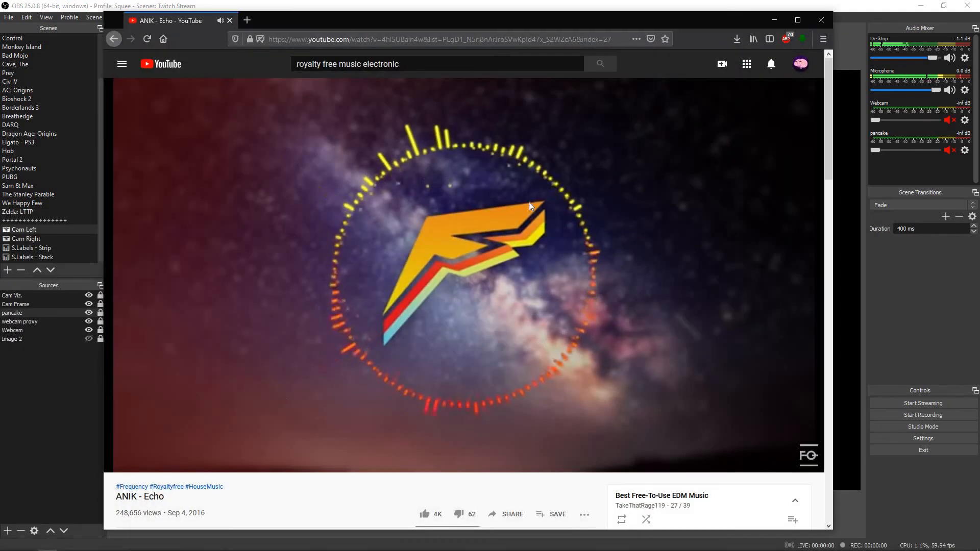
pyautogui.click(773, 20)
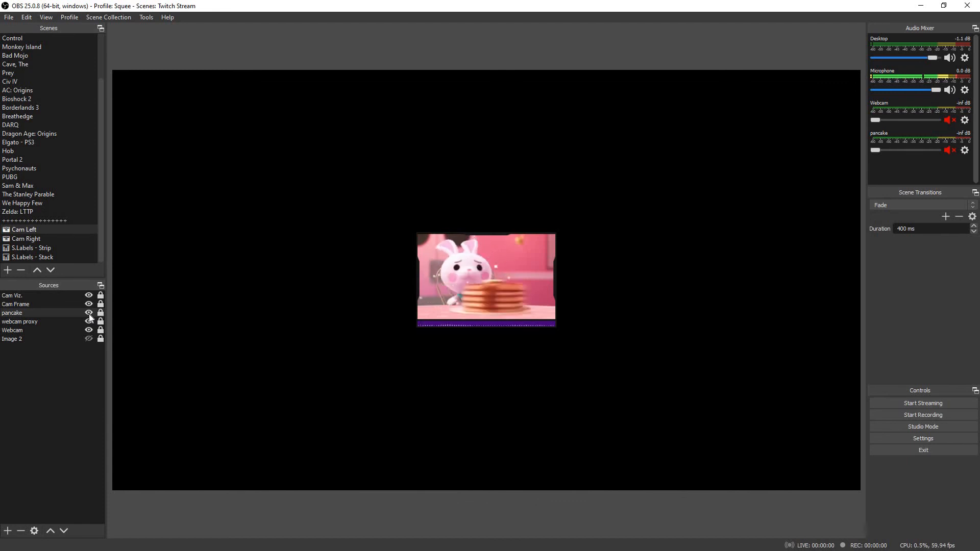
pyautogui.click(25, 315)
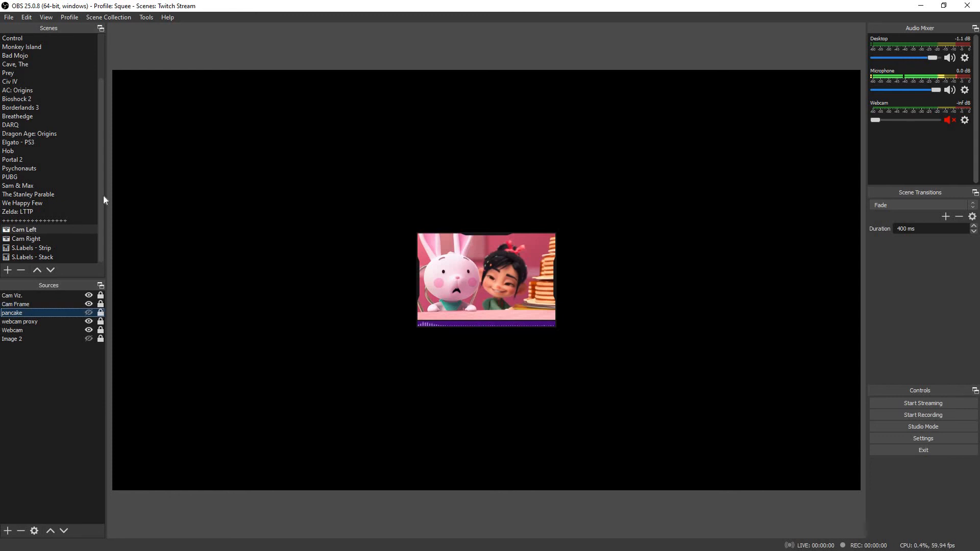
# Step: Switch to the Stacking scene and open the hotkey settings at the Cam Left section
pyautogui.scroll(2, 28, 85)
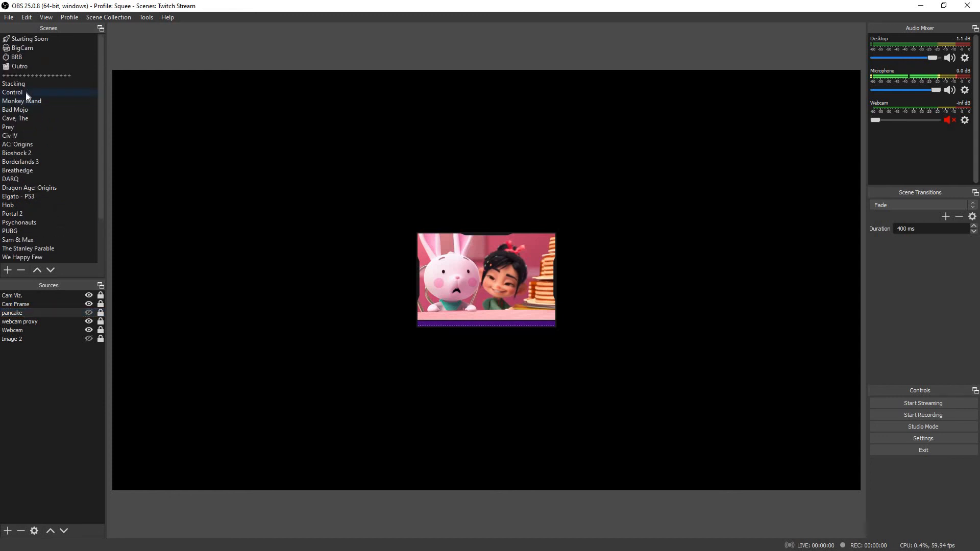
pyautogui.click(26, 84)
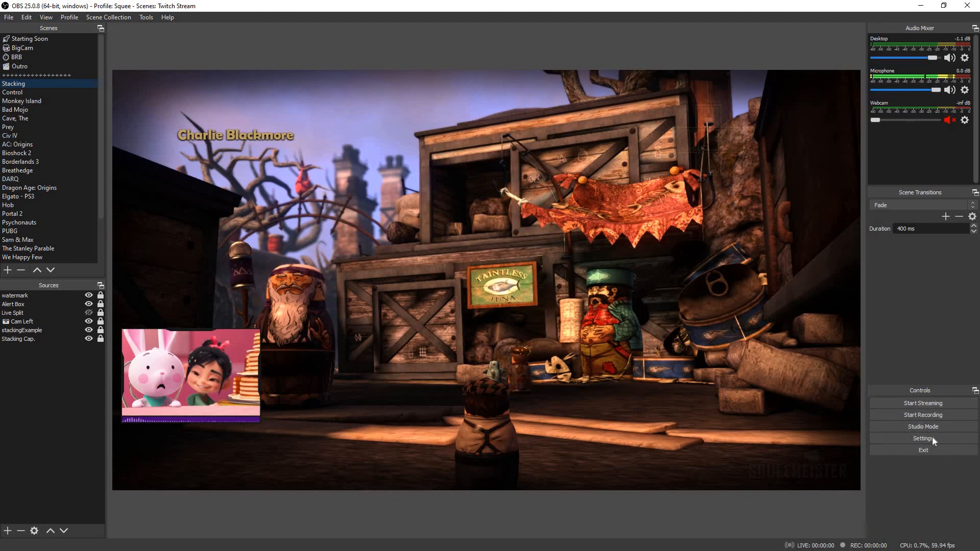
pyautogui.click(11, 18)
pyautogui.click(21, 57)
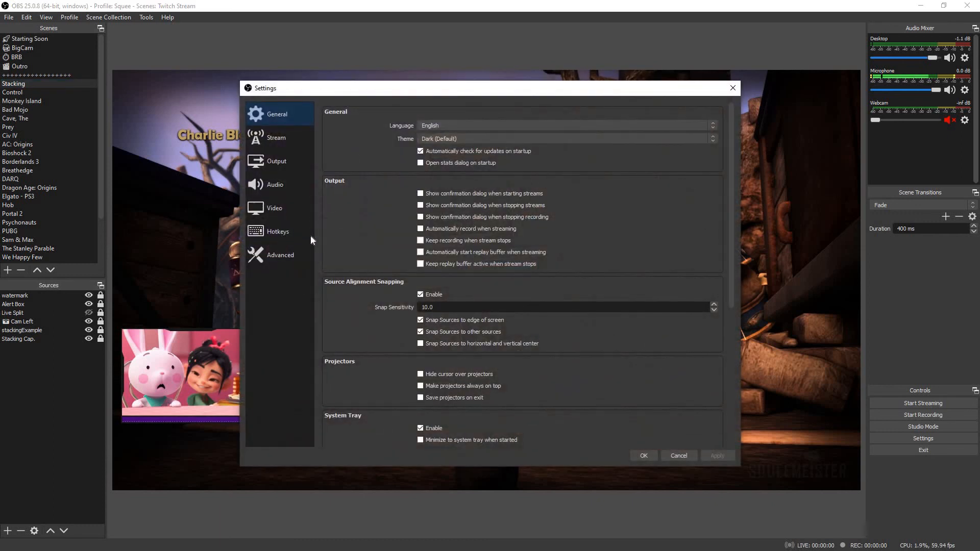
pyautogui.click(311, 238)
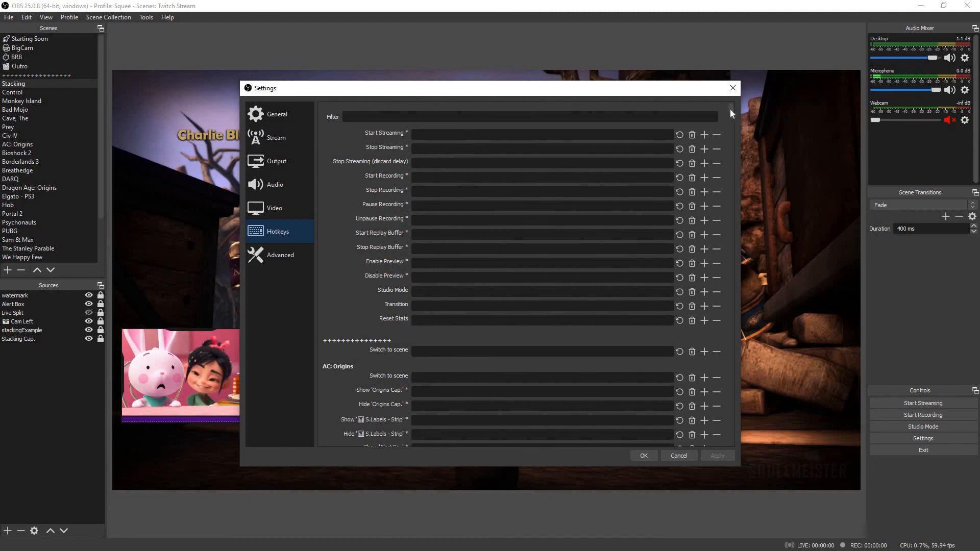
pyautogui.click(731, 327)
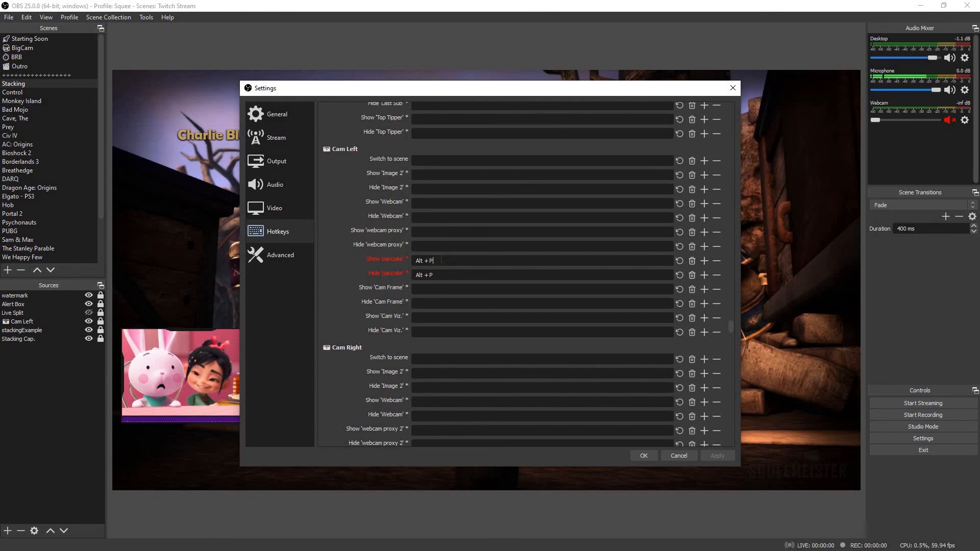
# Step: Examine the Show and Hide hotkeys for pancake in Cam Left and Cam Right, and close the settings without changes
pyautogui.click(445, 262)
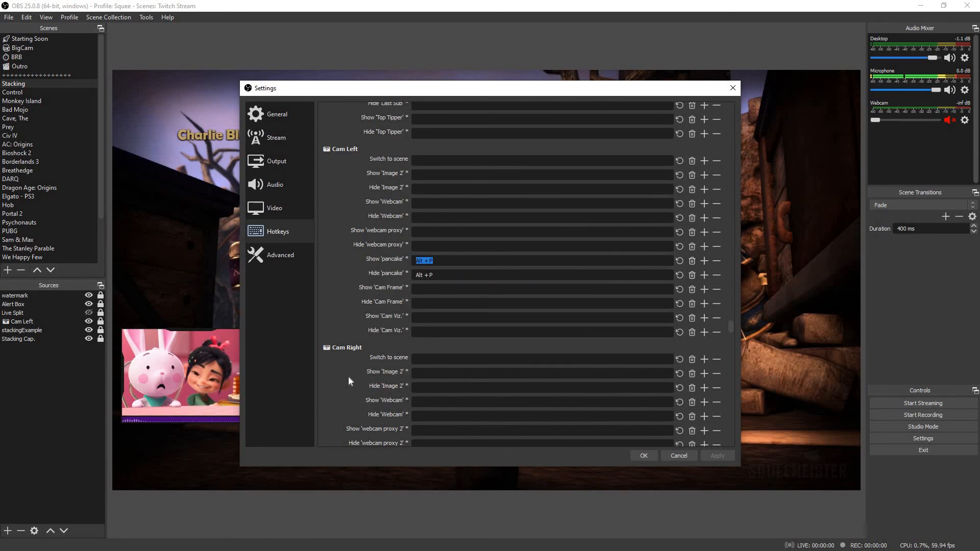
pyautogui.scroll(-1, 348, 376)
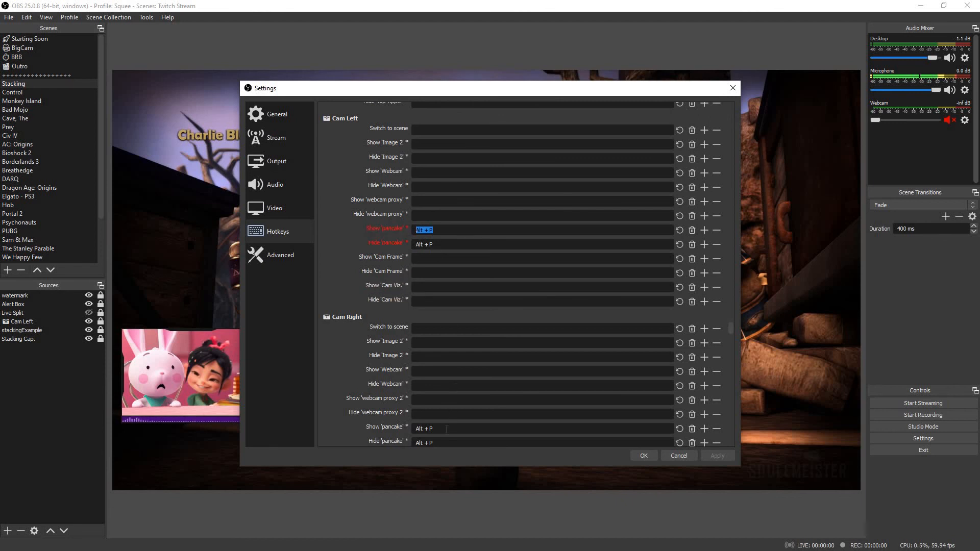
pyautogui.click(443, 429)
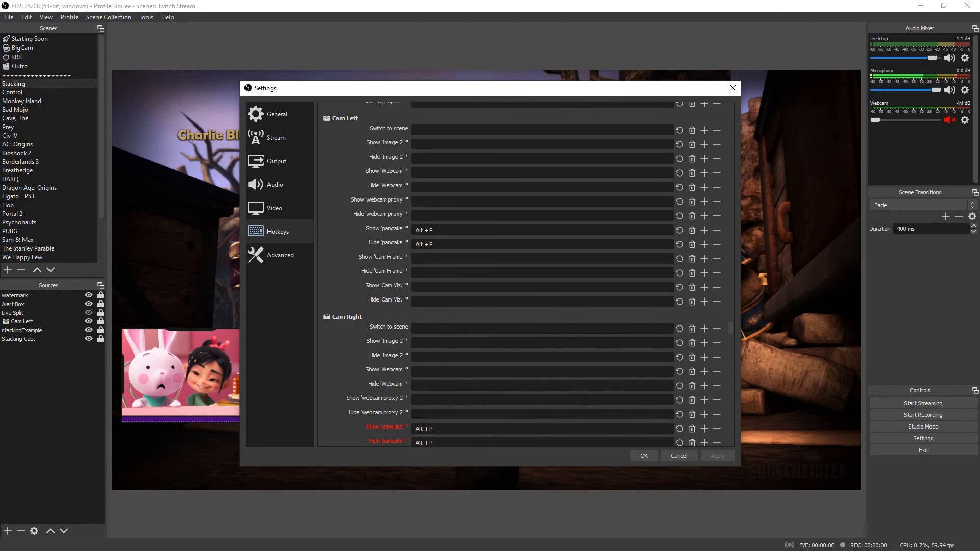
pyautogui.click(440, 230)
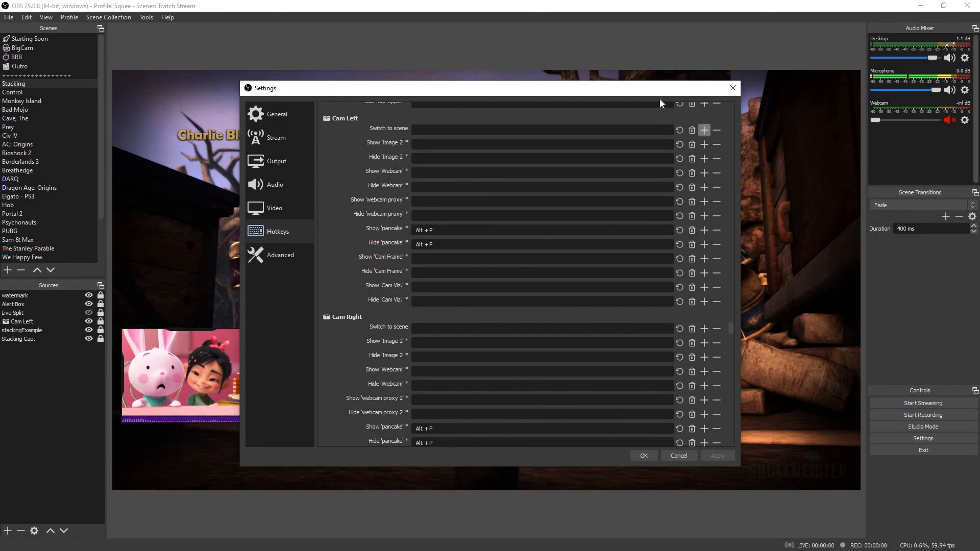
pyautogui.click(733, 88)
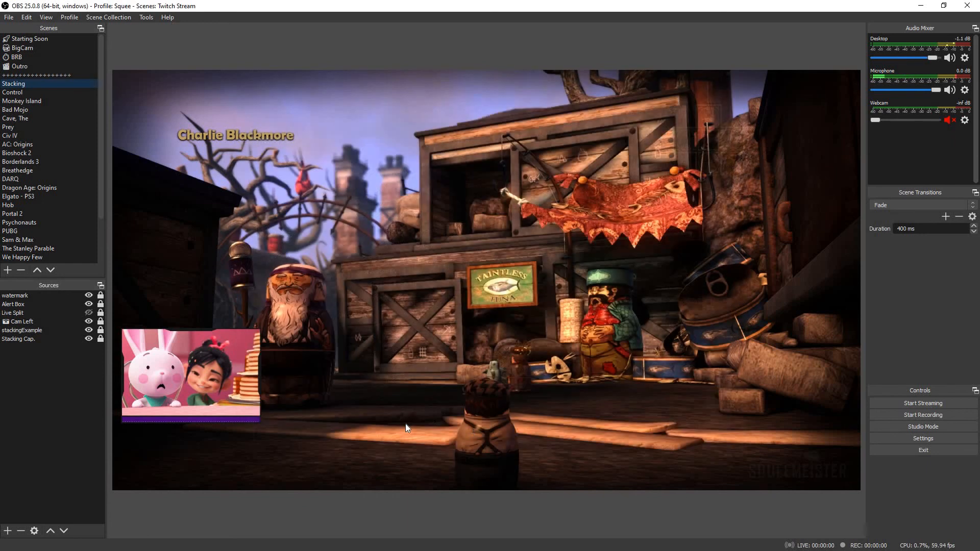
# Step: Restore the maximized window to its smaller floating size with the Stacking scene selected
pyautogui.click(89, 313)
pyautogui.click(89, 313)
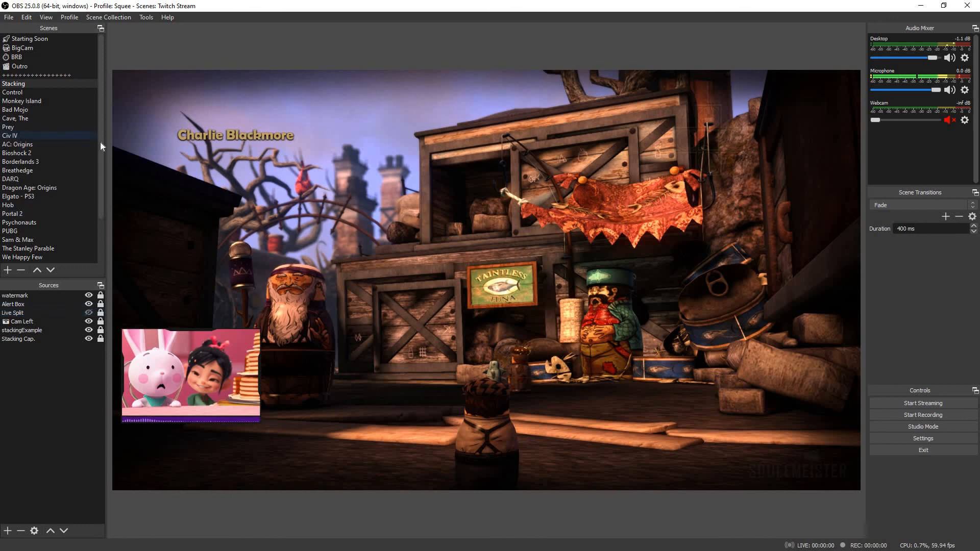
pyautogui.scroll(-2, 105, 134)
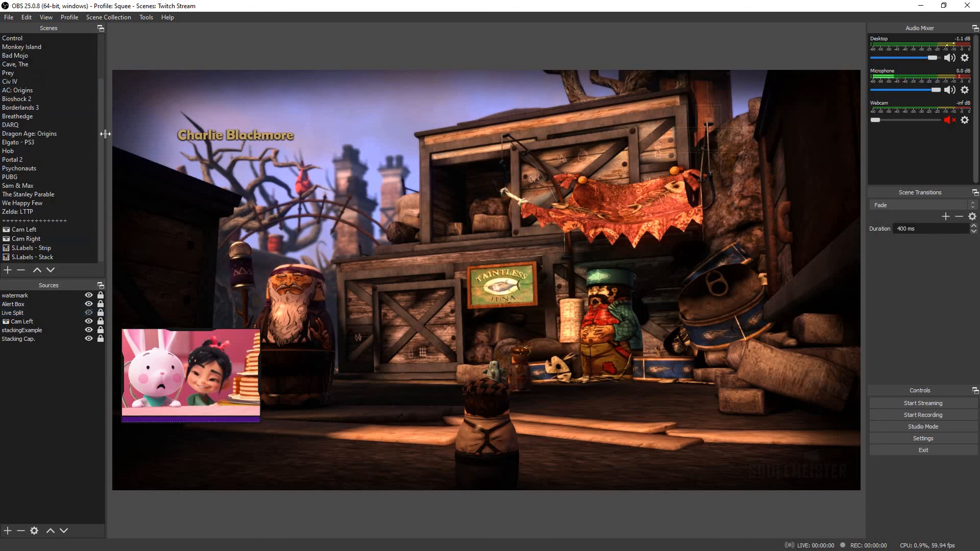
pyautogui.scroll(2, 105, 133)
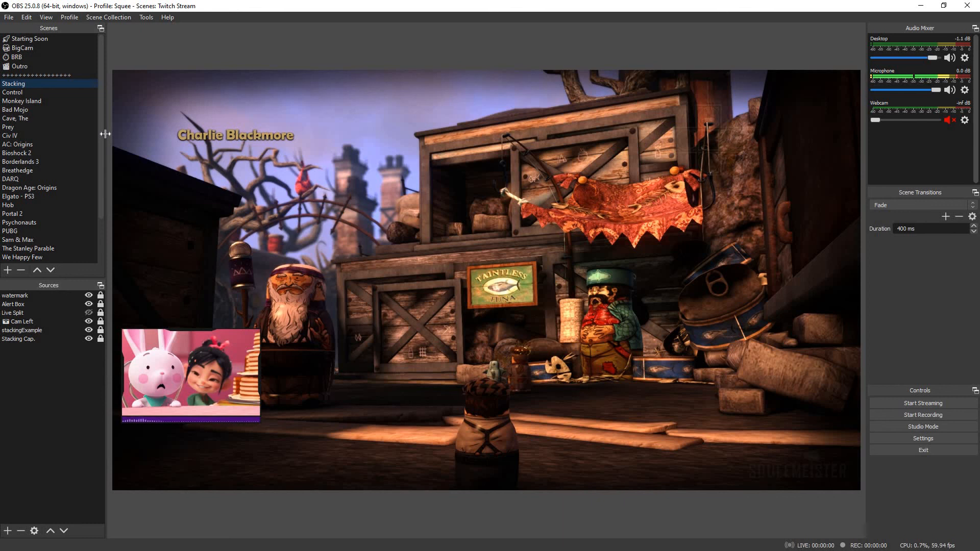
pyautogui.click(944, 7)
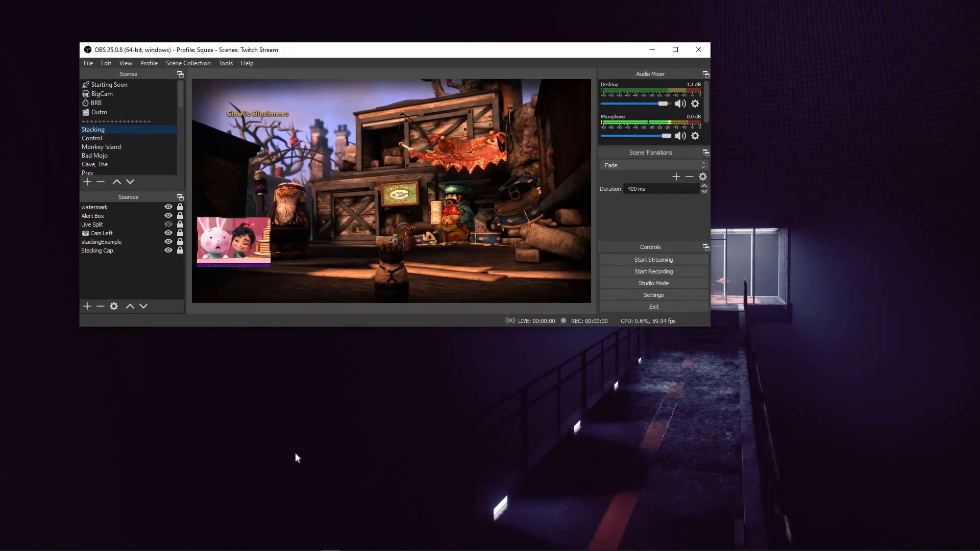